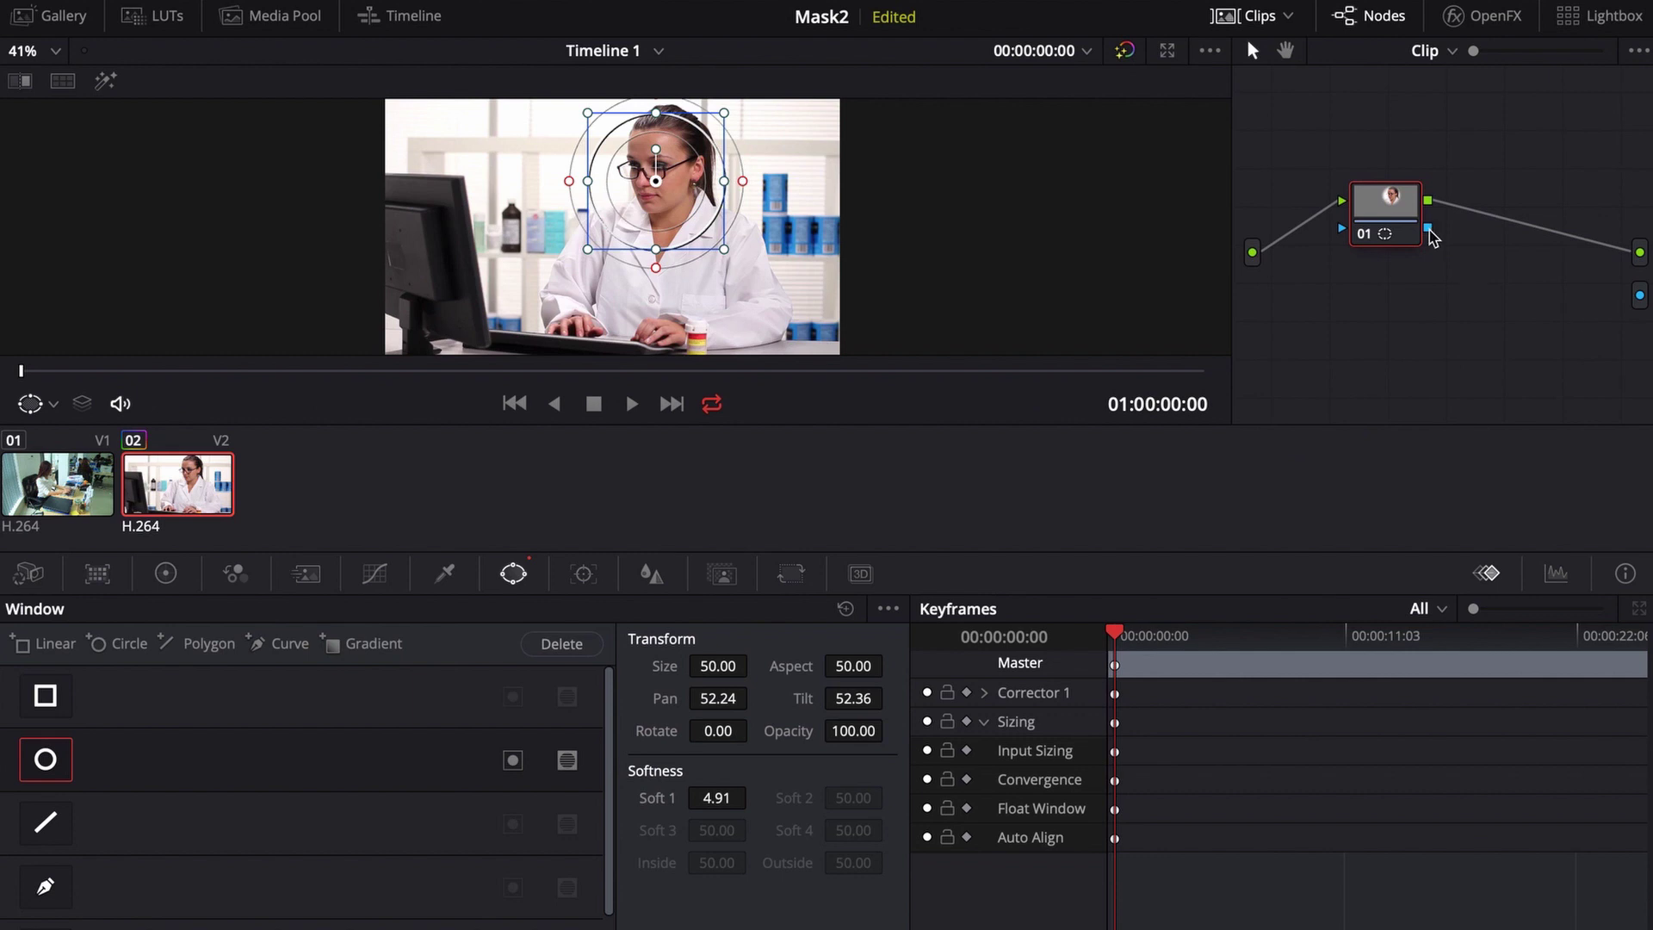
left_click_drag(1428, 228, 1643, 299)
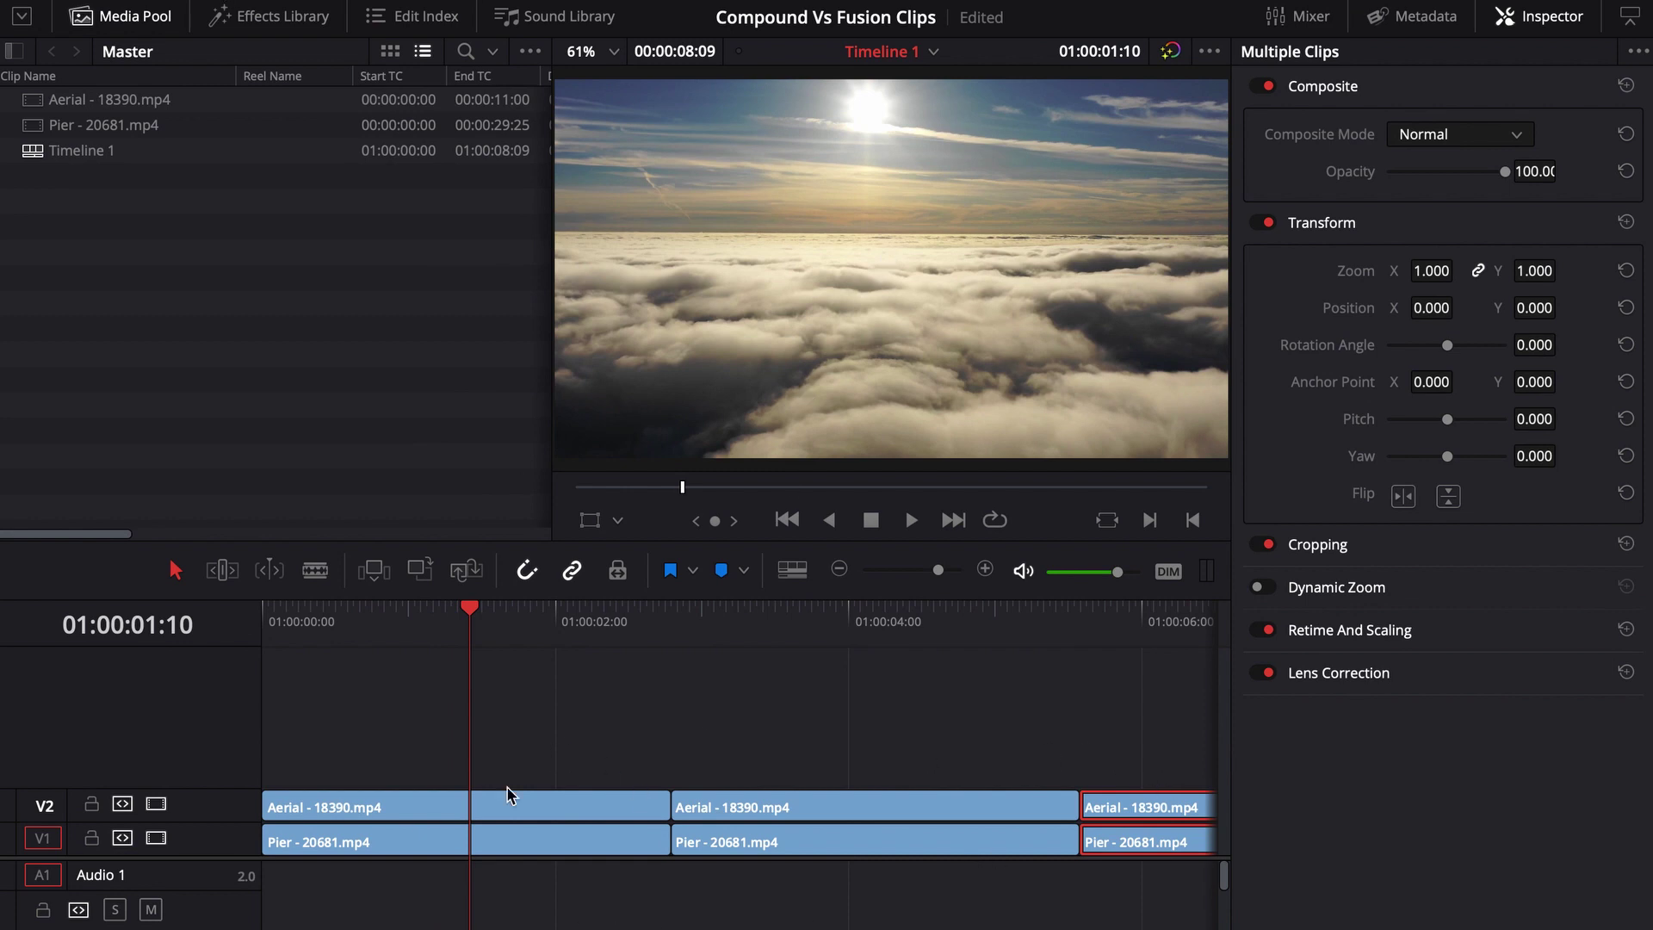
Step: Preview the source clips Pier - 20681.mp4 and Aerial - 18390.mp4, and return the viewer to the timeline at 01:00:01:19
double_click(81, 126)
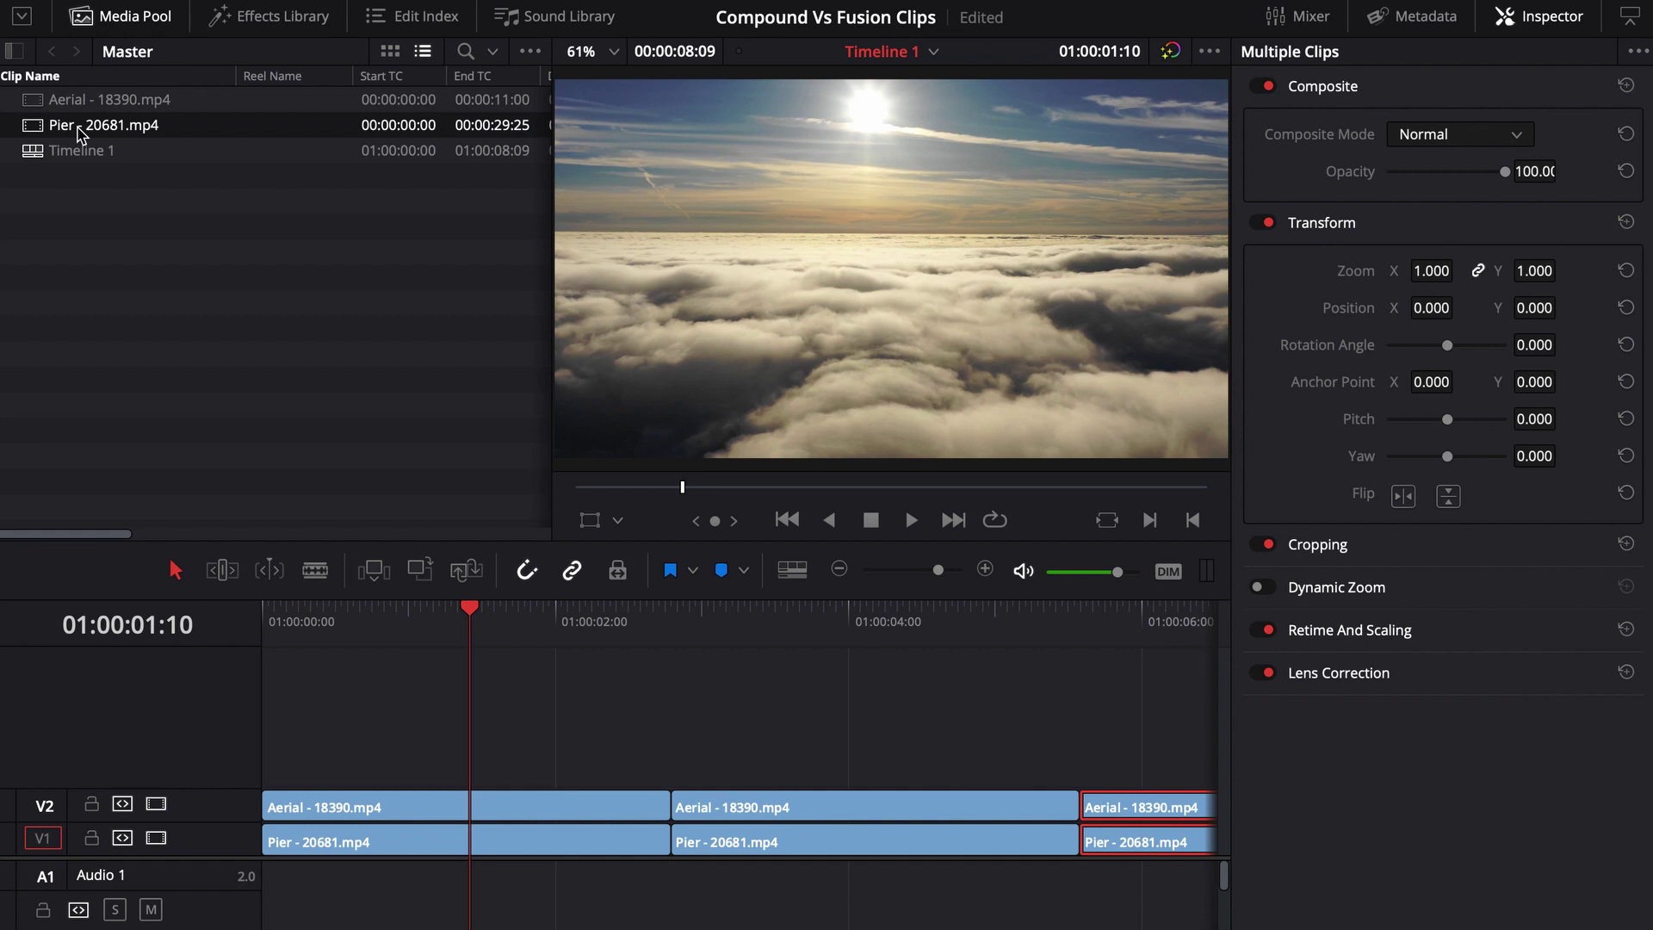
left_click(82, 100)
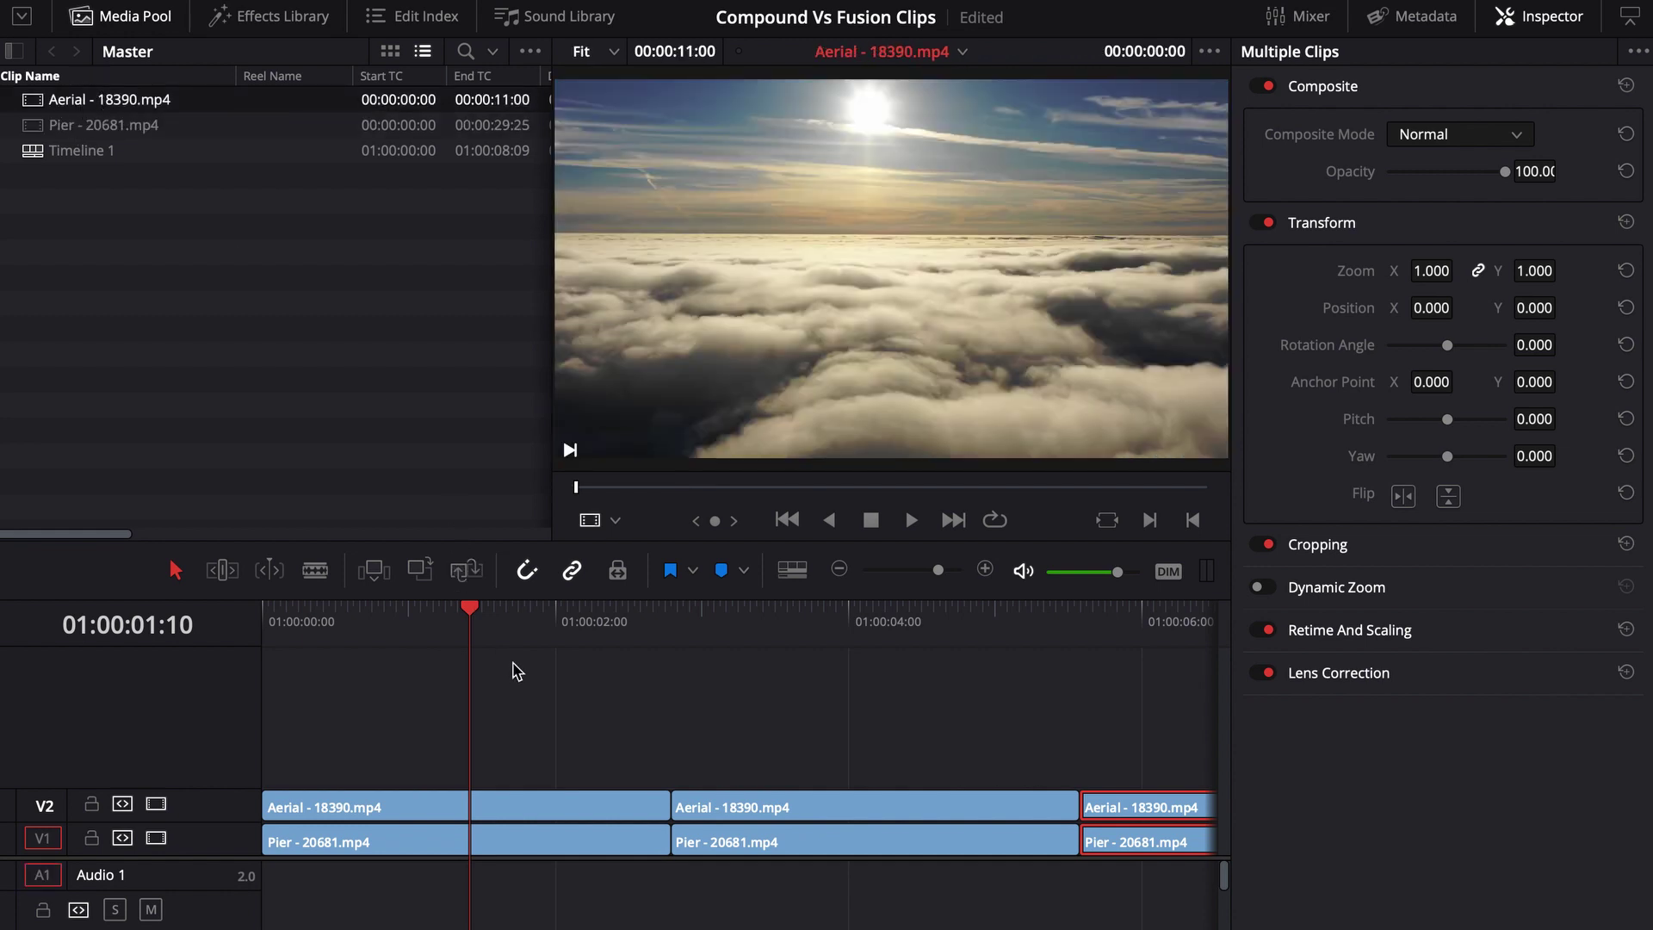
left_click_drag(480, 621, 525, 642)
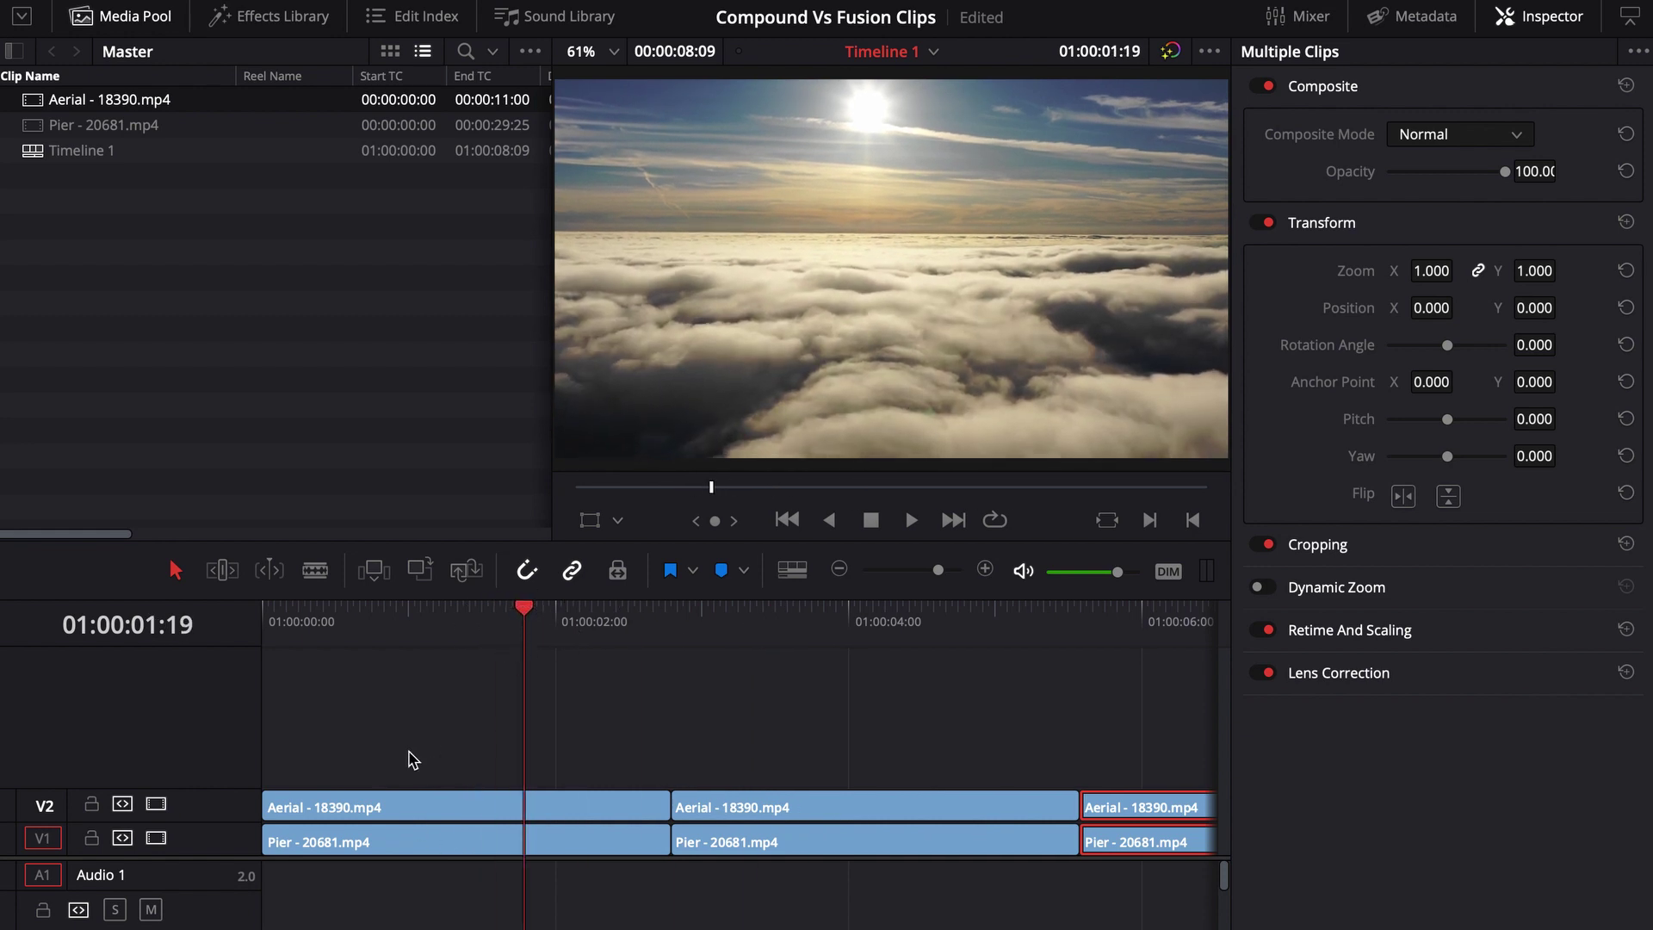
Step: Combine the first stacked Aerial and Pier pair on the timeline into a compound clip with the default name
left_click_drag(411, 759, 474, 835)
right_click(464, 809)
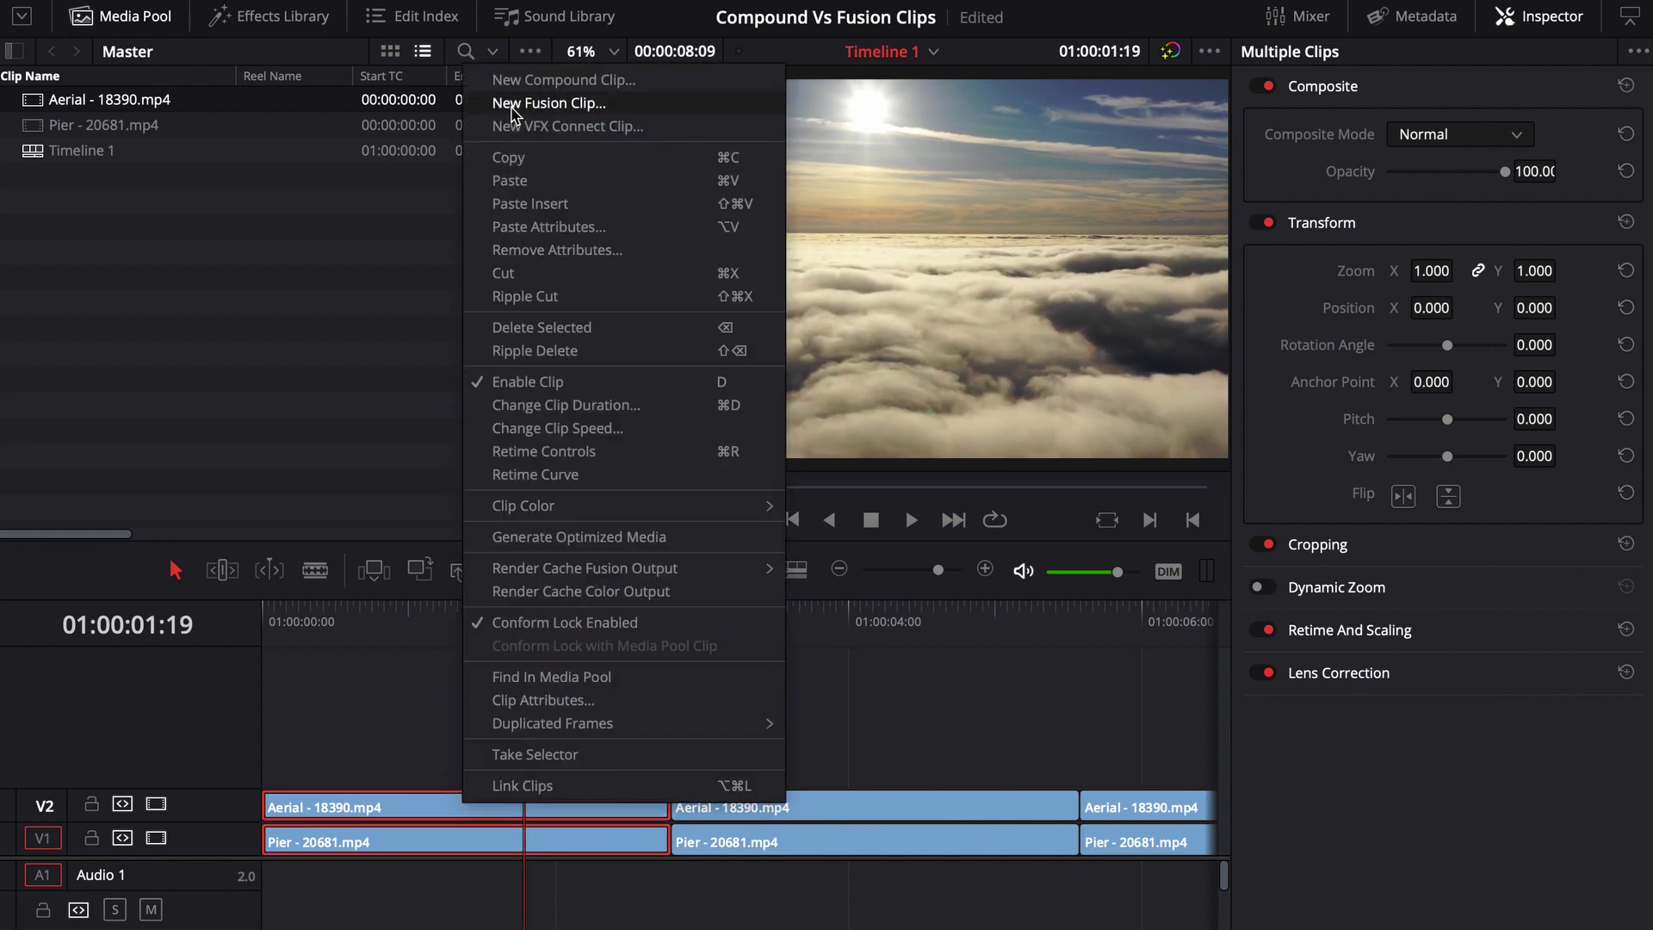
left_click(516, 80)
left_click(925, 531)
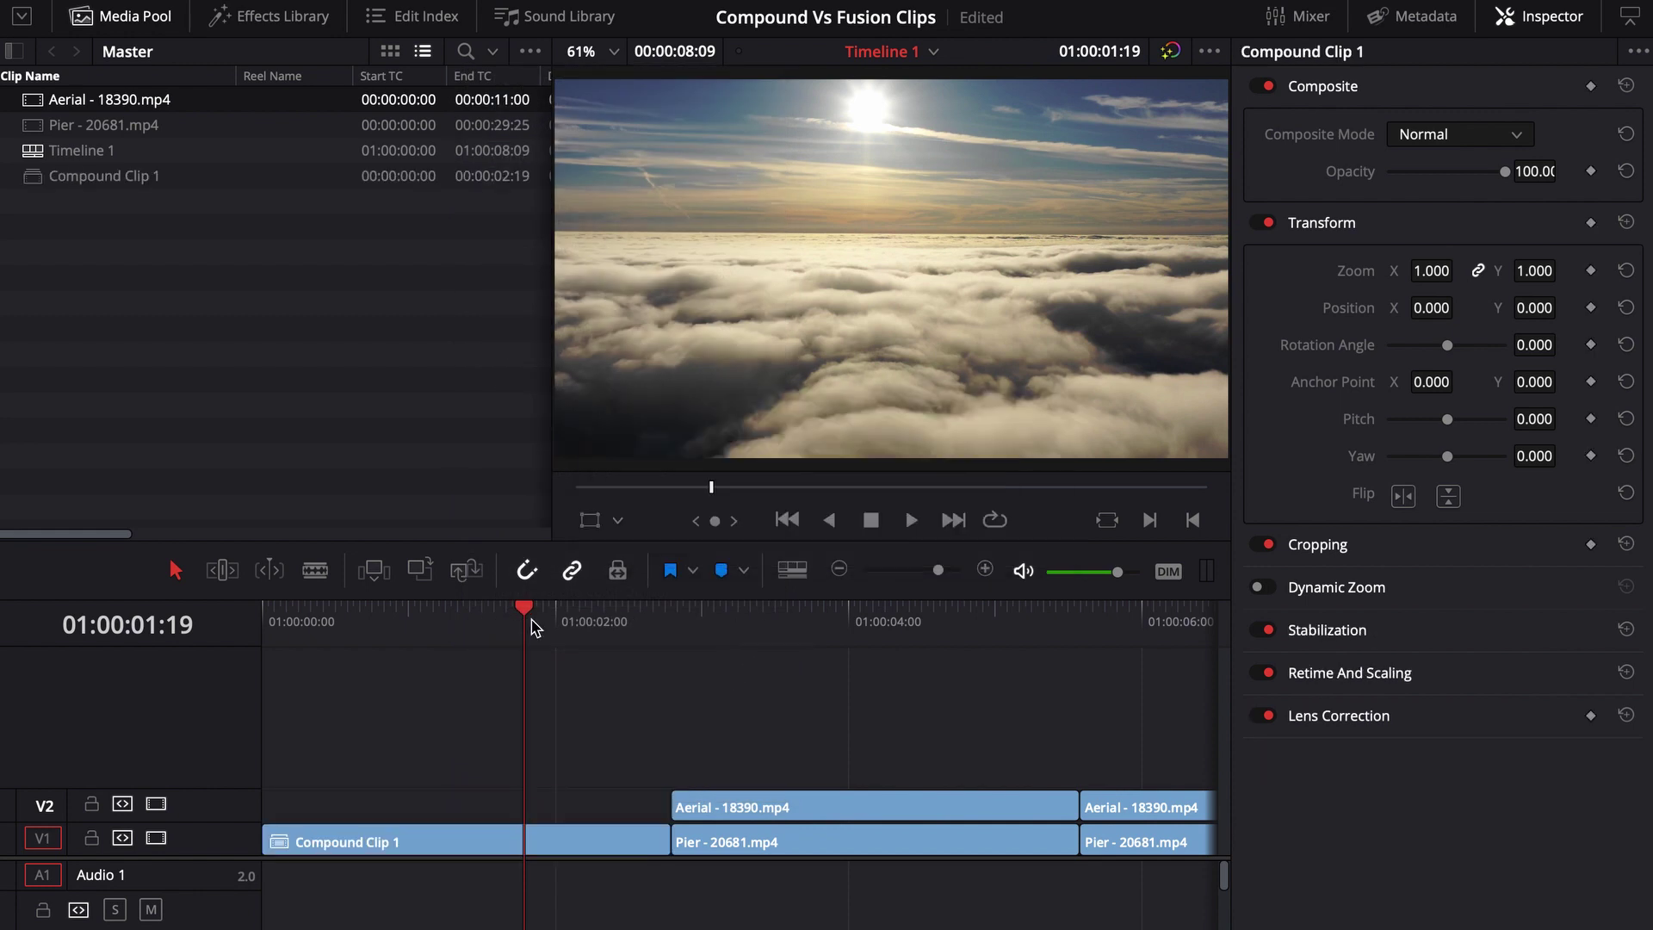
Step: Turn the second stacked Aerial and Pier pair on the timeline into a Fusion clip
left_click_drag(535, 620, 769, 622)
left_click(840, 814)
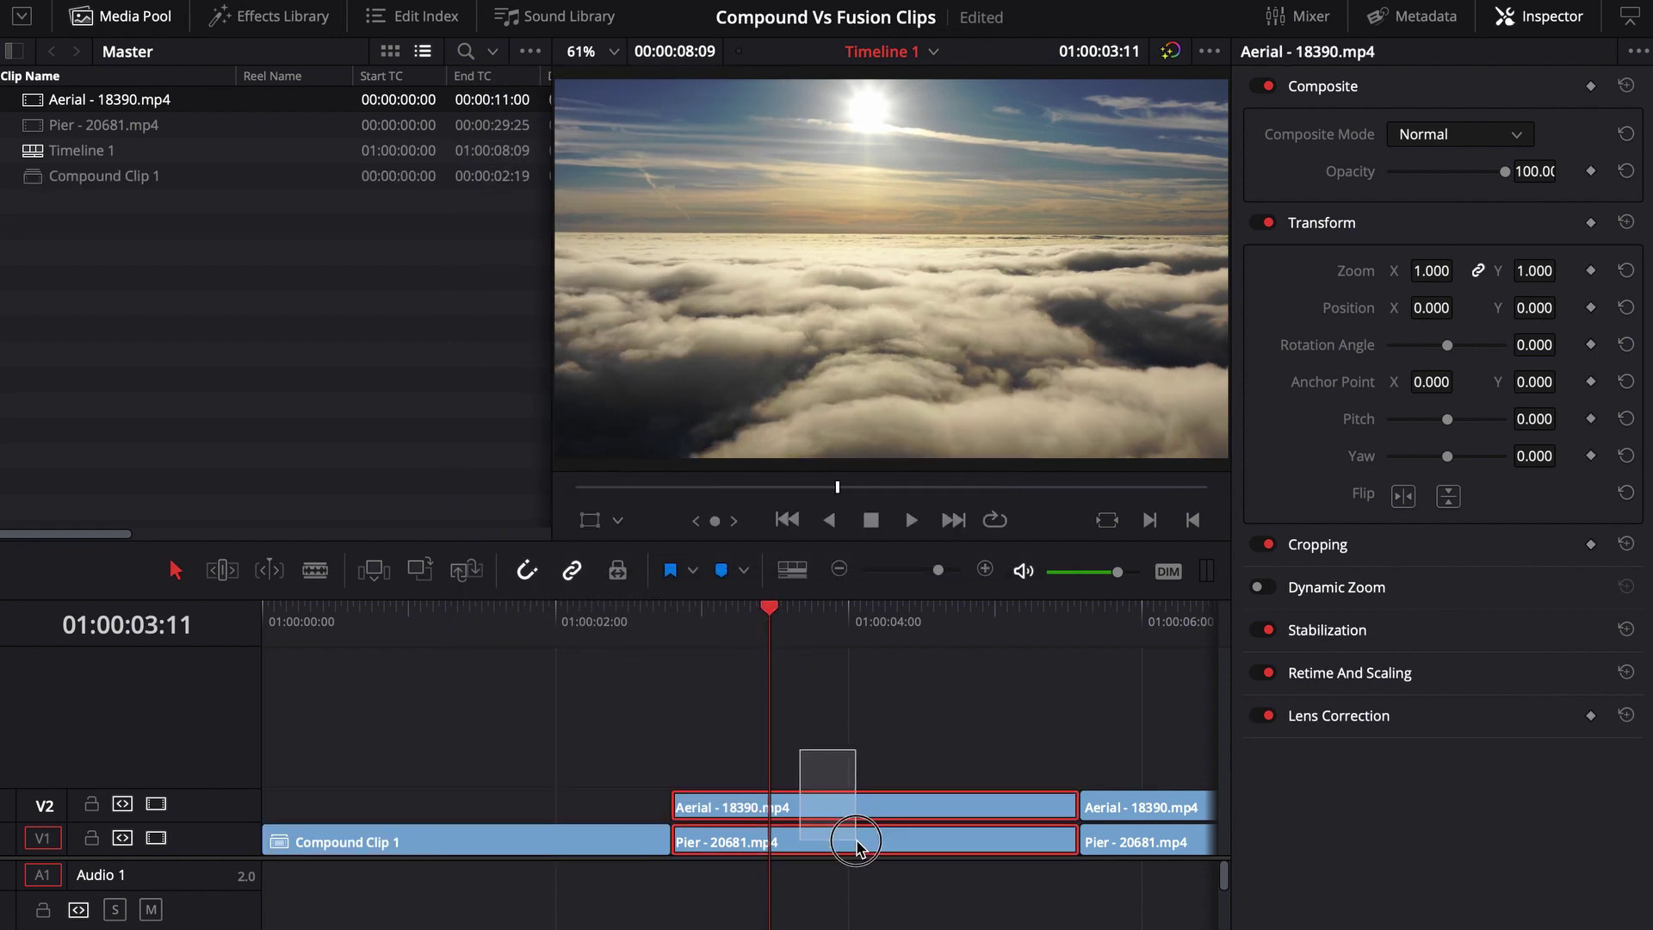
left_click(841, 840, "super")
right_click(839, 797)
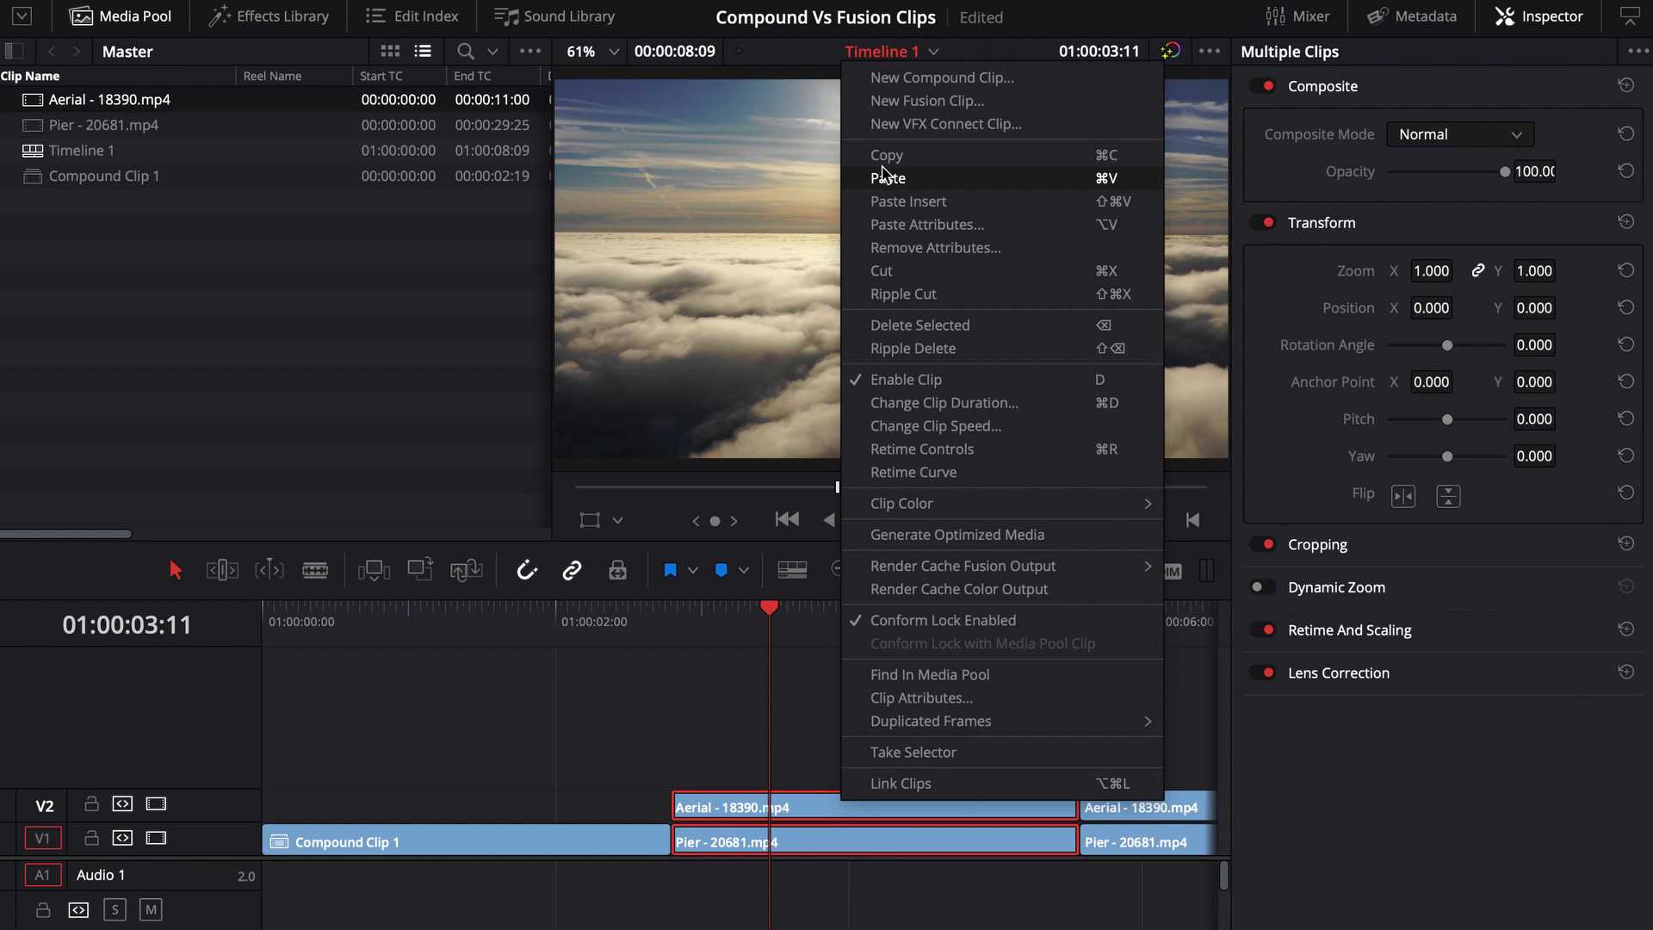
left_click(896, 101)
Step: Open Compound Clip 1 on the Fusion page with the playhead at 01:00:01:11
left_click(585, 637)
left_click_drag(586, 637, 475, 696)
left_click(335, 839)
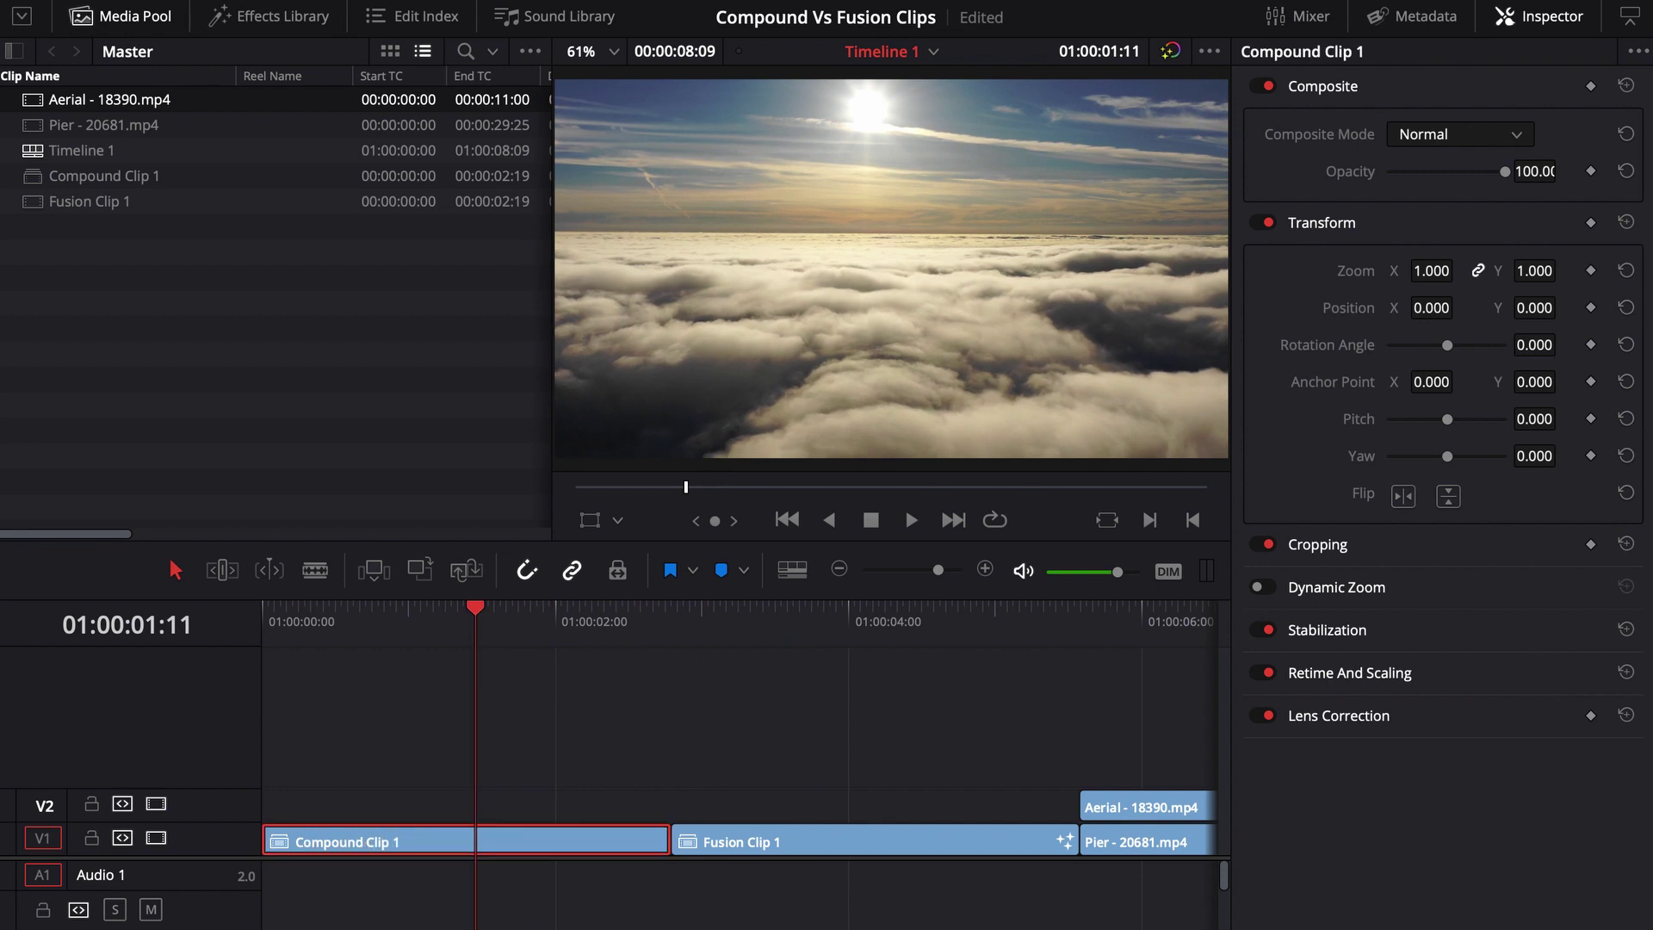
key("shift+5")
left_click(129, 689)
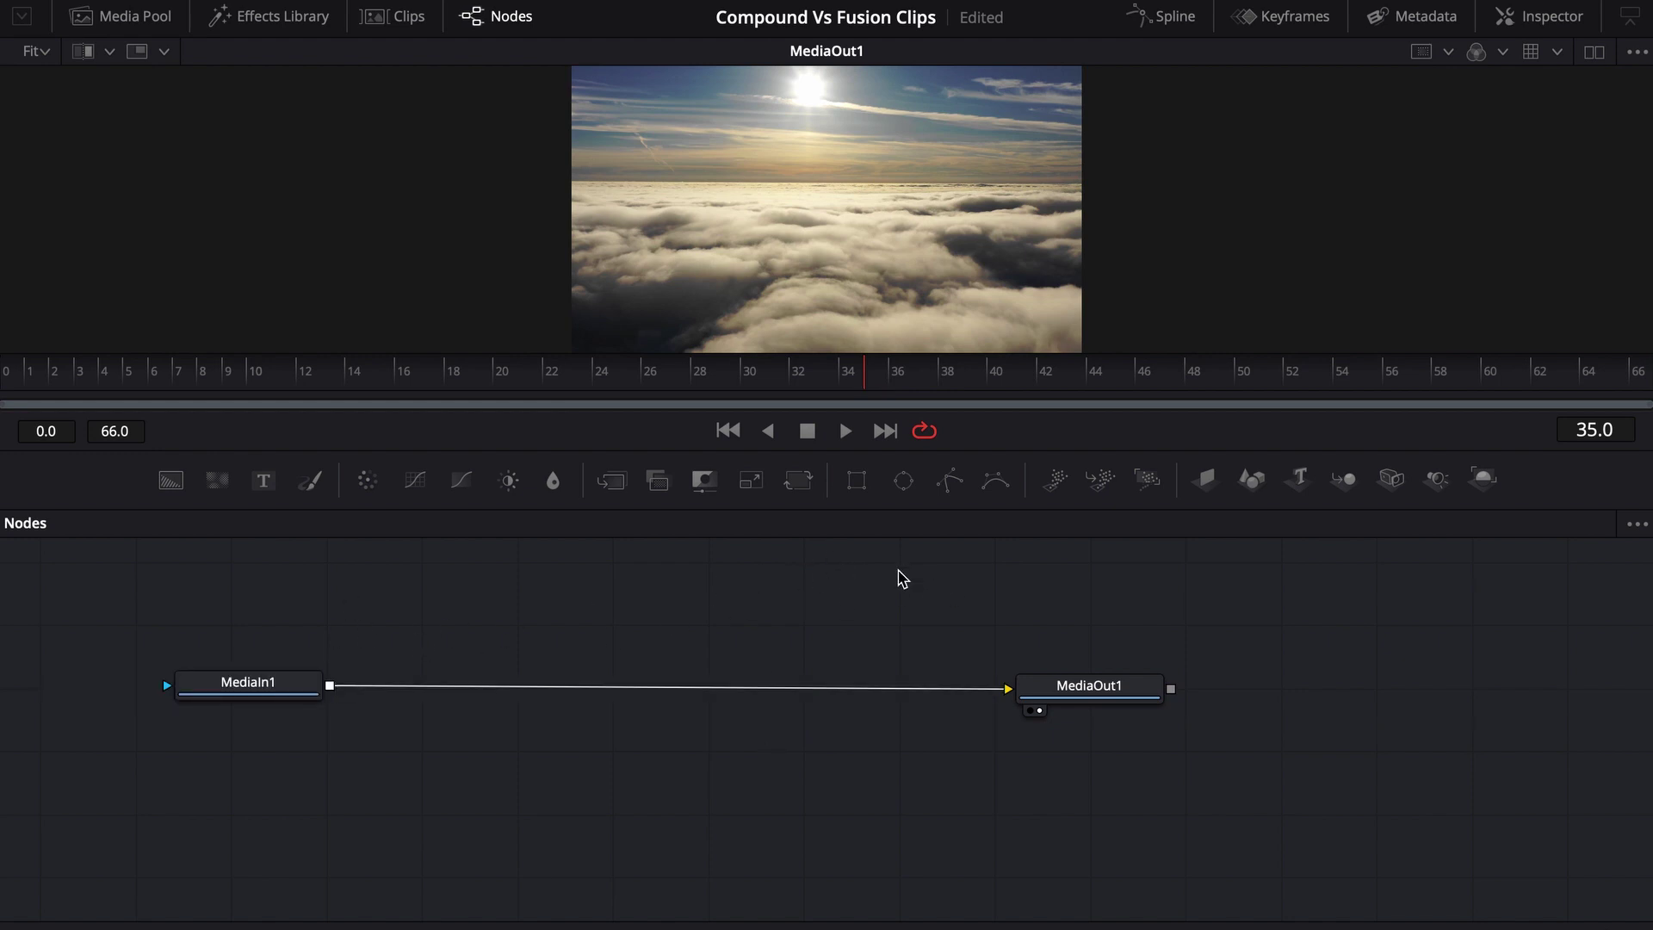
left_click_drag(664, 643, 846, 684)
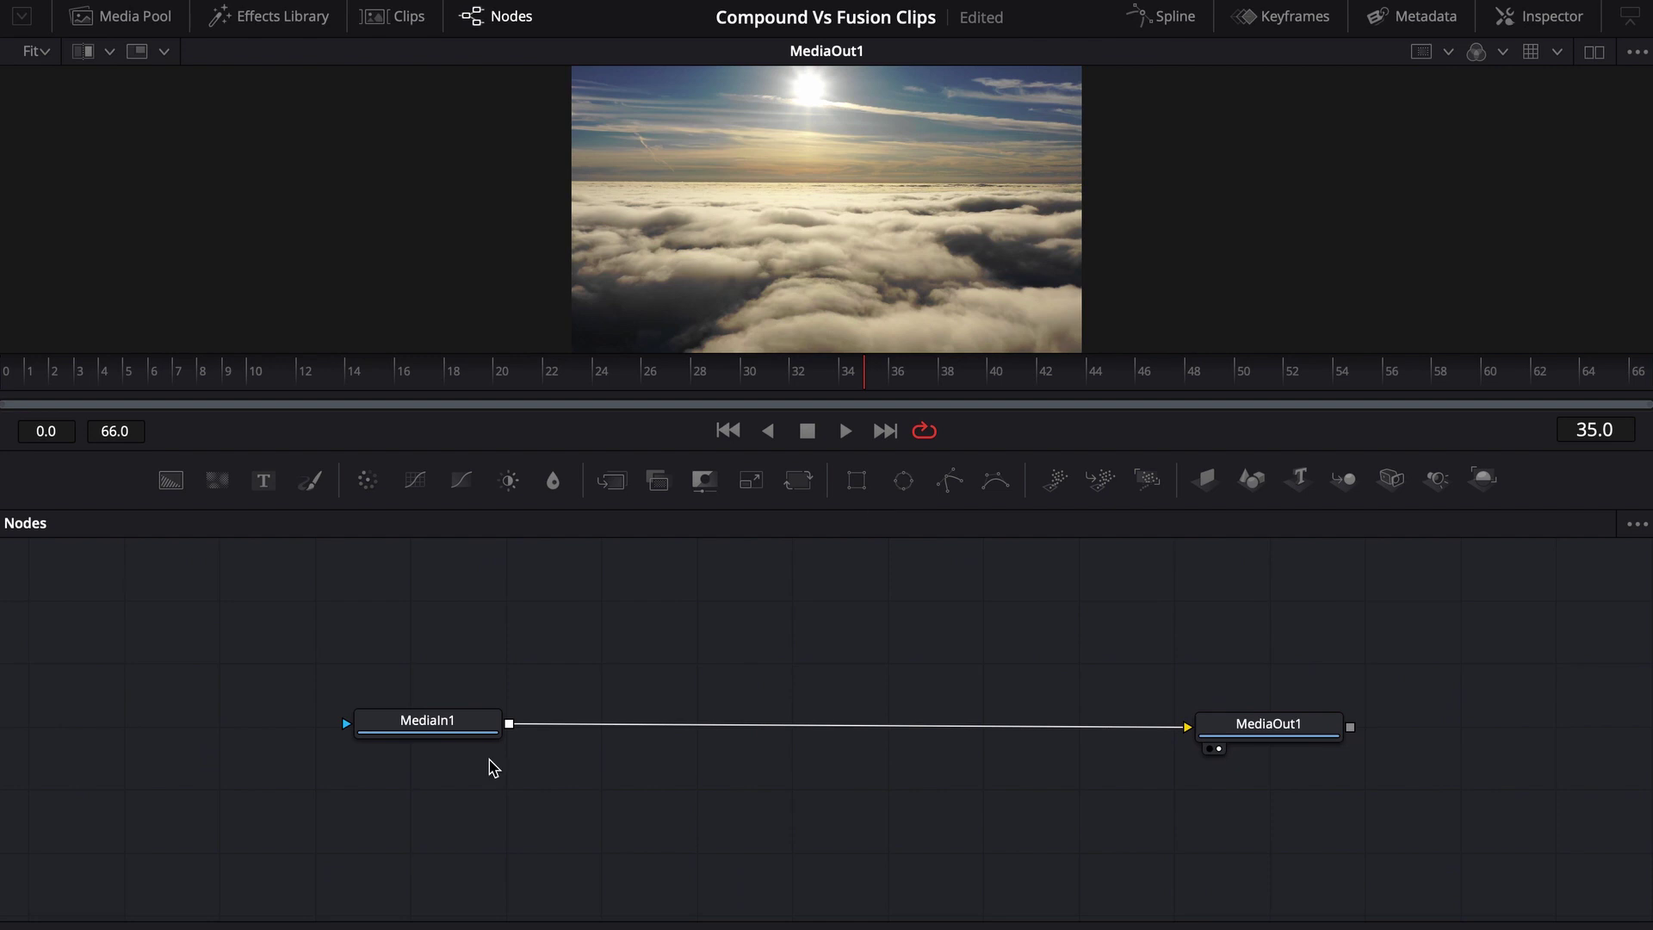
Step: Mask the MediaIn1 node with an Ellipse mask
left_click(473, 721)
left_click(903, 480)
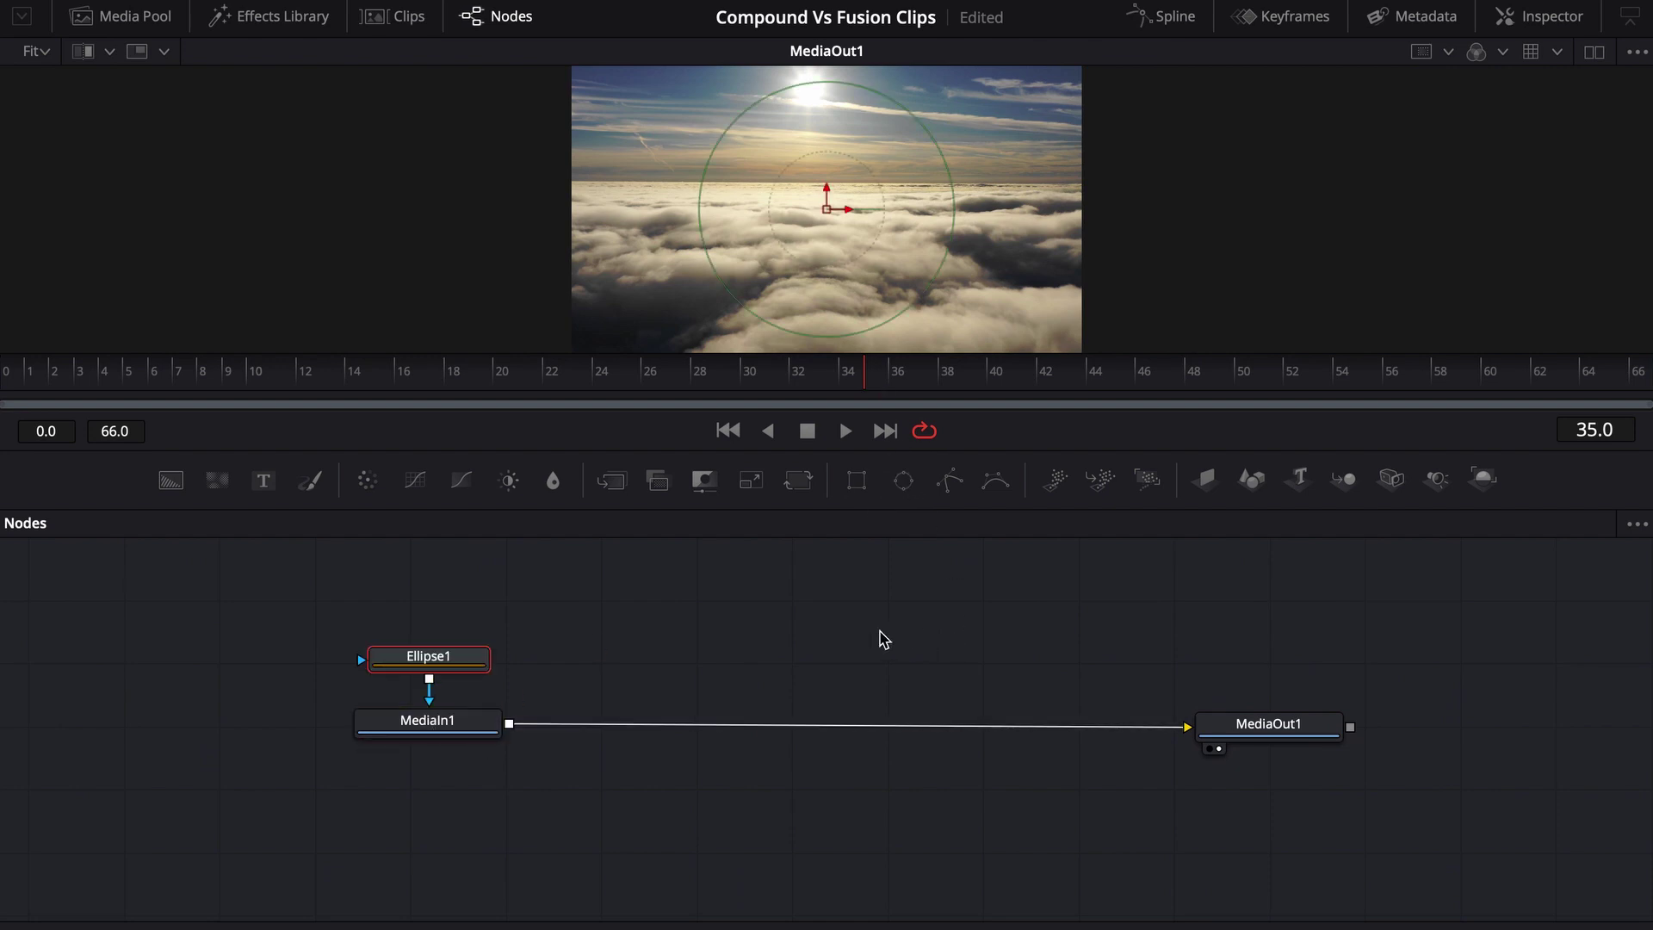
left_click_drag(878, 635, 686, 653)
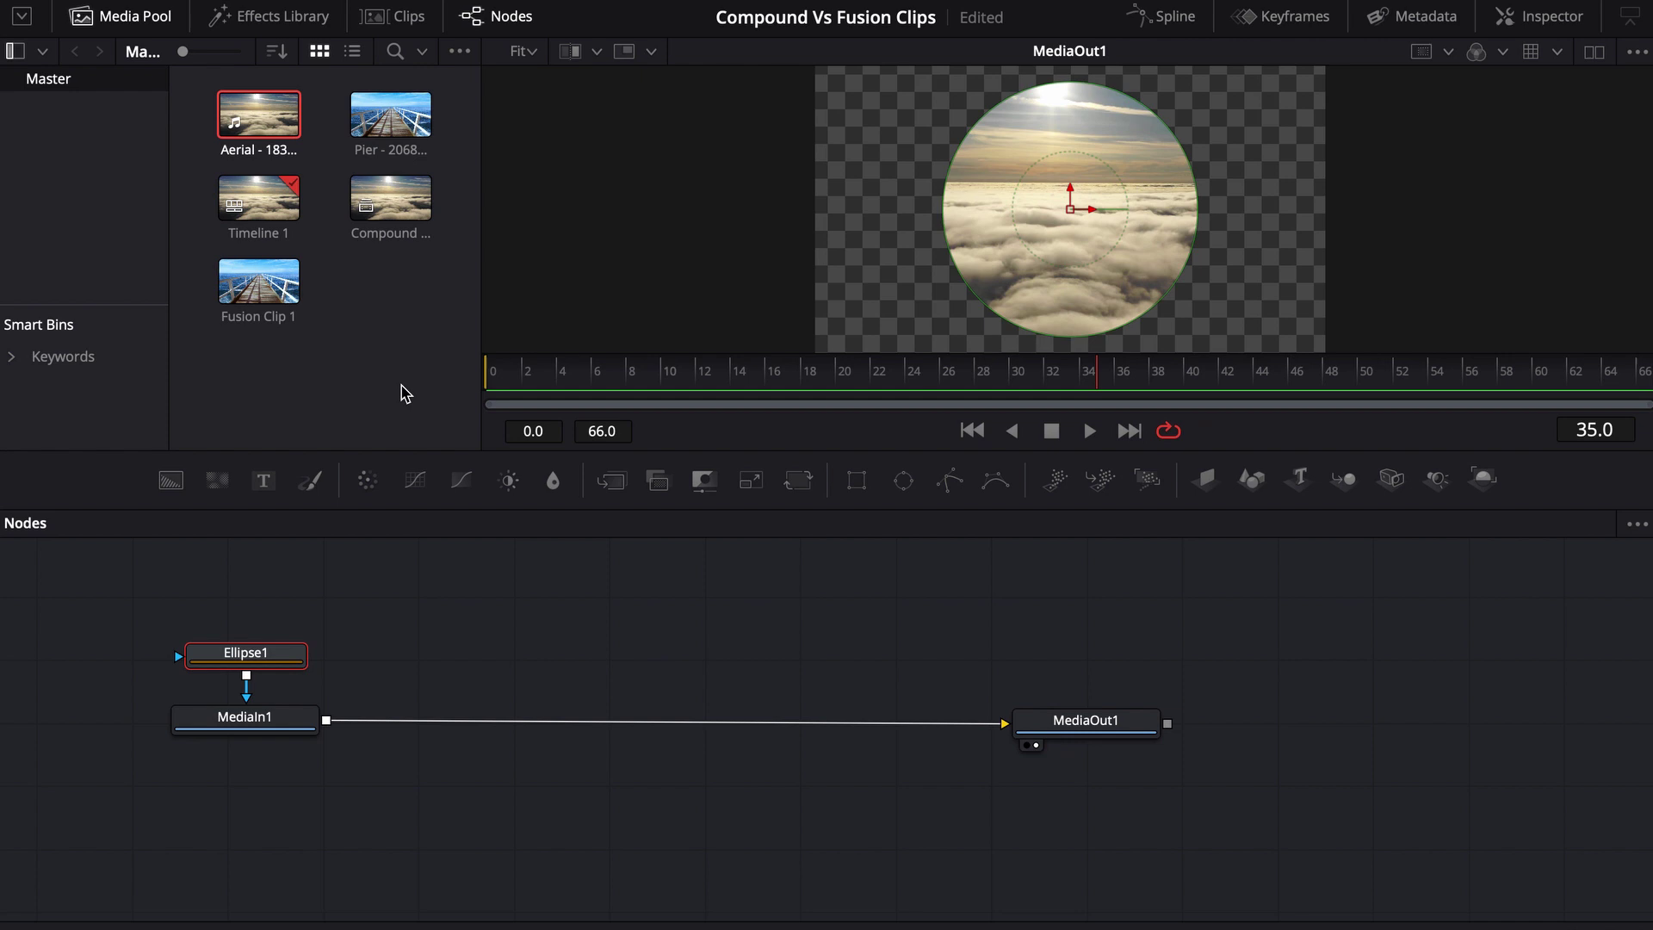
Step: Add the Pier clip from the media pool as a node below MediaIn1, and detach MediaIn1 from MediaOut1
left_click_drag(392, 116, 221, 836)
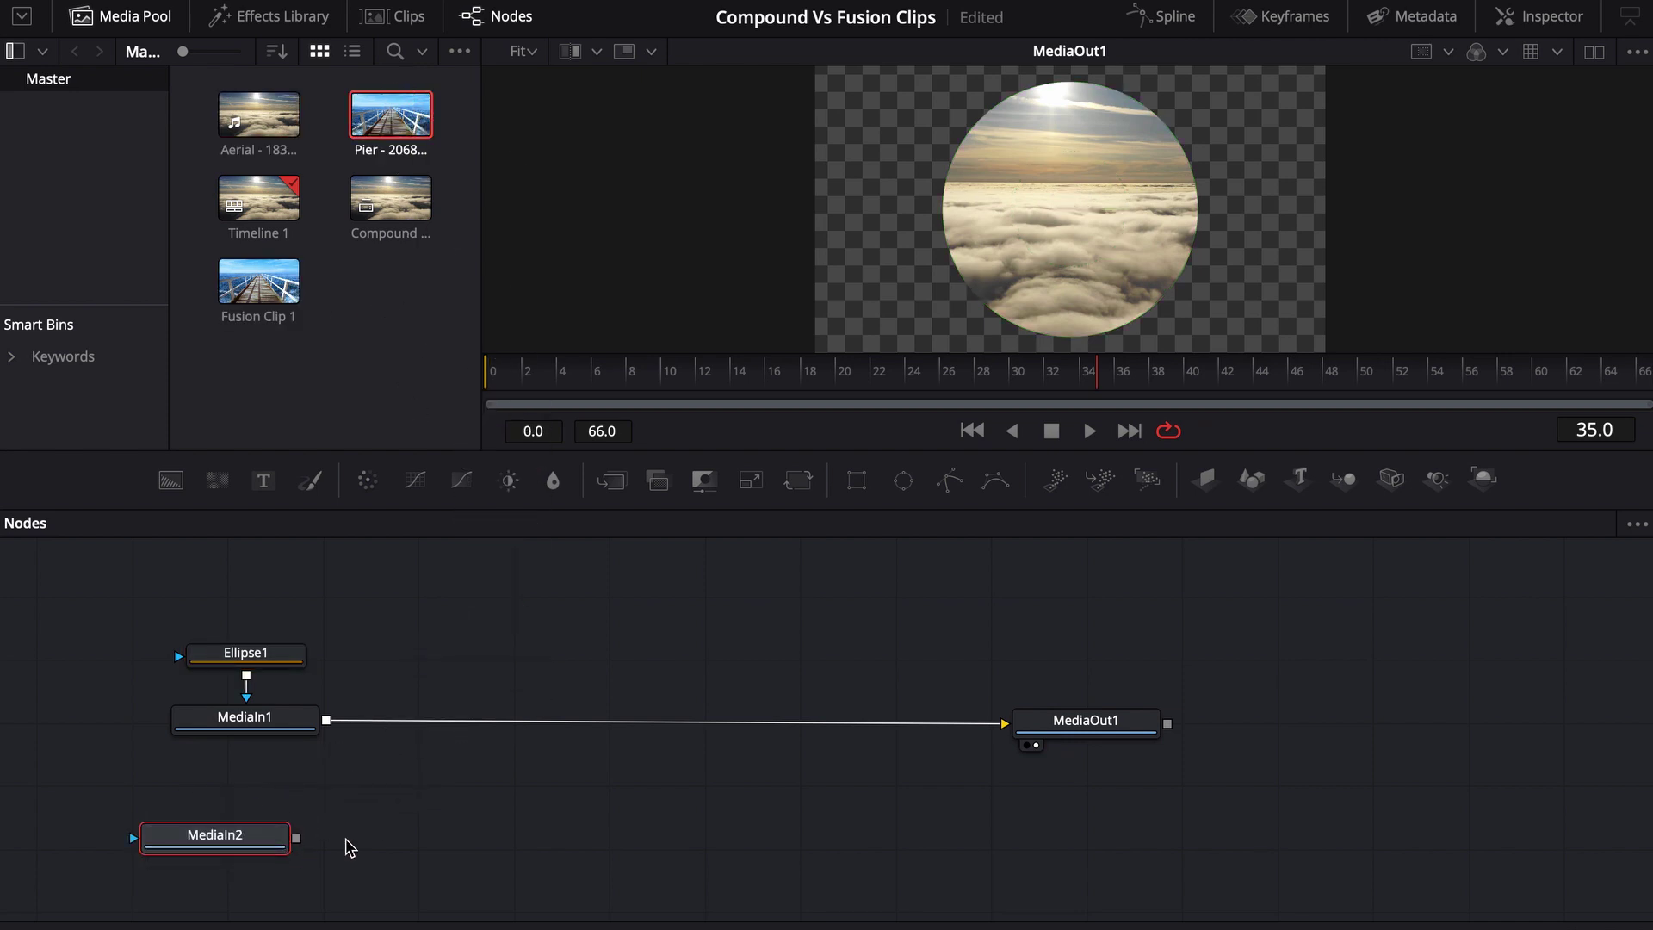
left_click(426, 804)
left_click(479, 721)
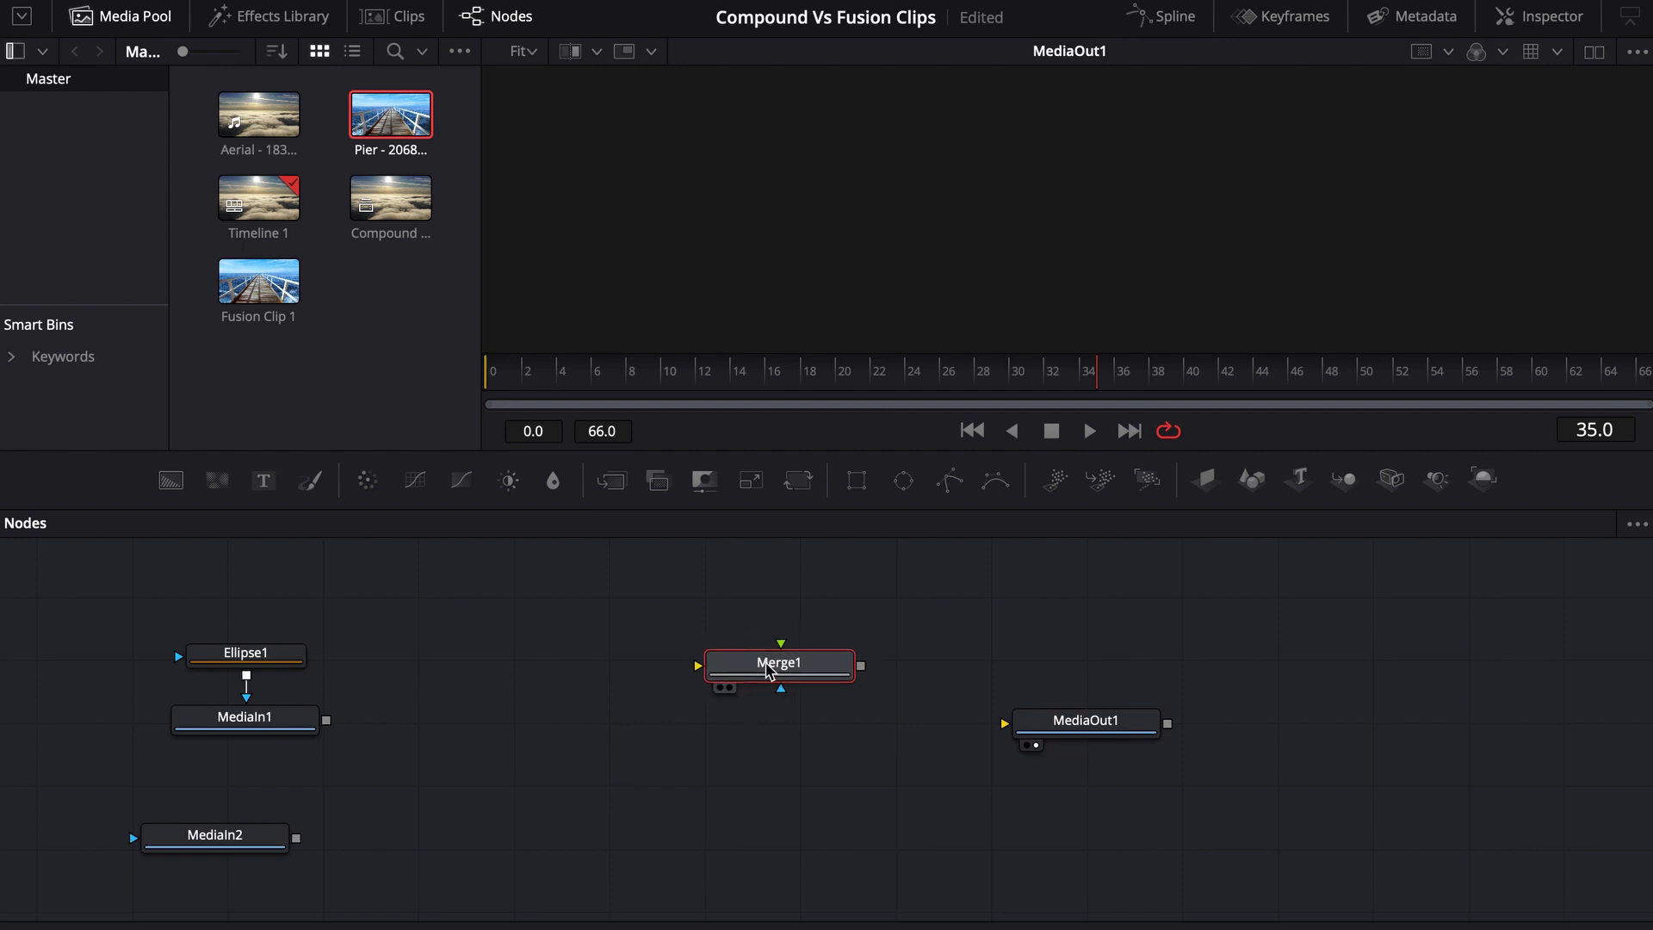
Step: Connect MediaIn2 as background and MediaIn1 as foreground of a Merge node feeding MediaOut1, and align the nodes
left_click_drag(763, 672, 638, 752)
left_click_drag(295, 838, 591, 739)
left_click_drag(326, 720, 1090, 728)
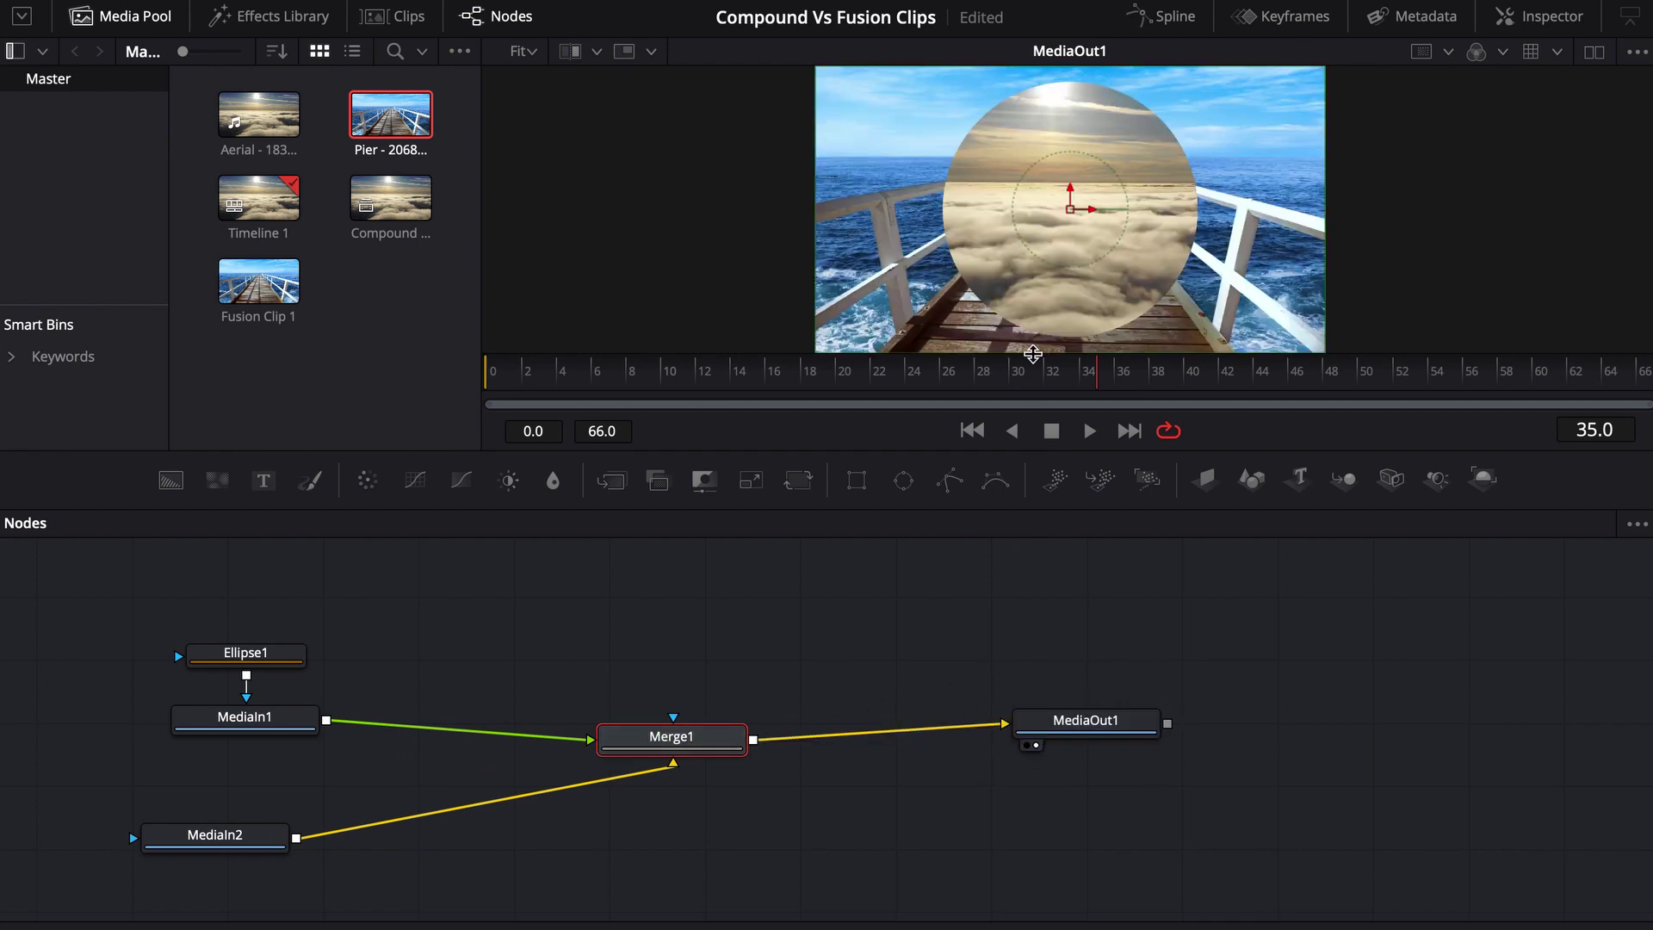
left_click_drag(694, 730, 674, 712)
left_click_drag(177, 853, 204, 853)
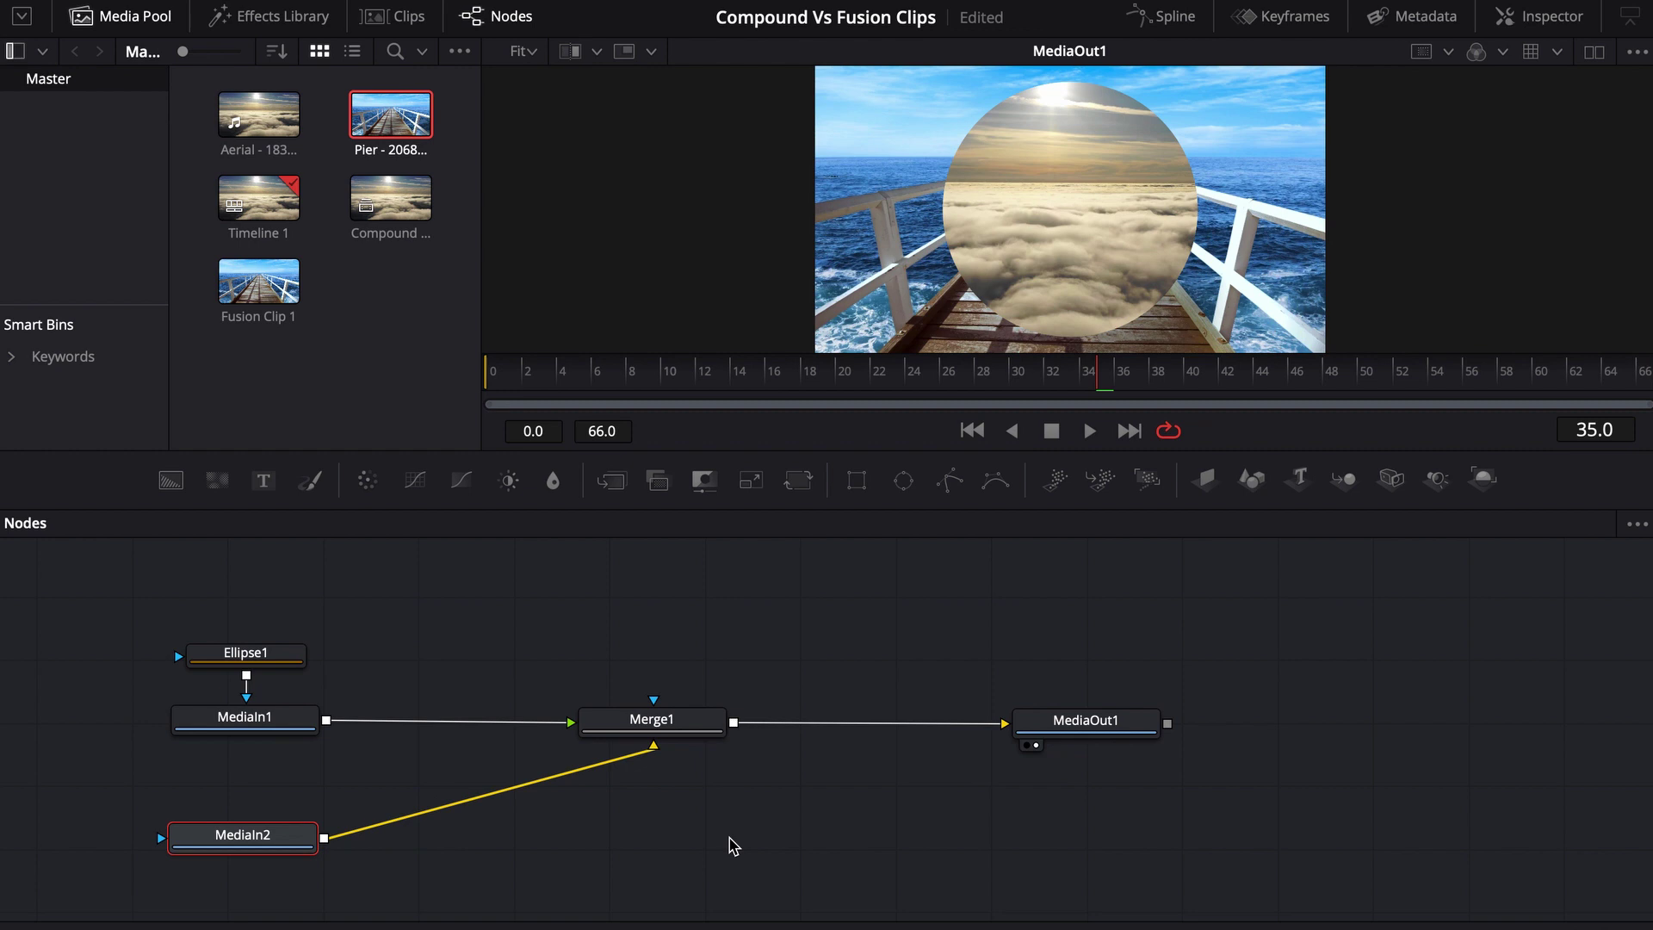
Step: On the Edit timeline, slide the third pair's Aerial clip earlier, extend its end and trim its start to match the Pier clip below
key("shift+4")
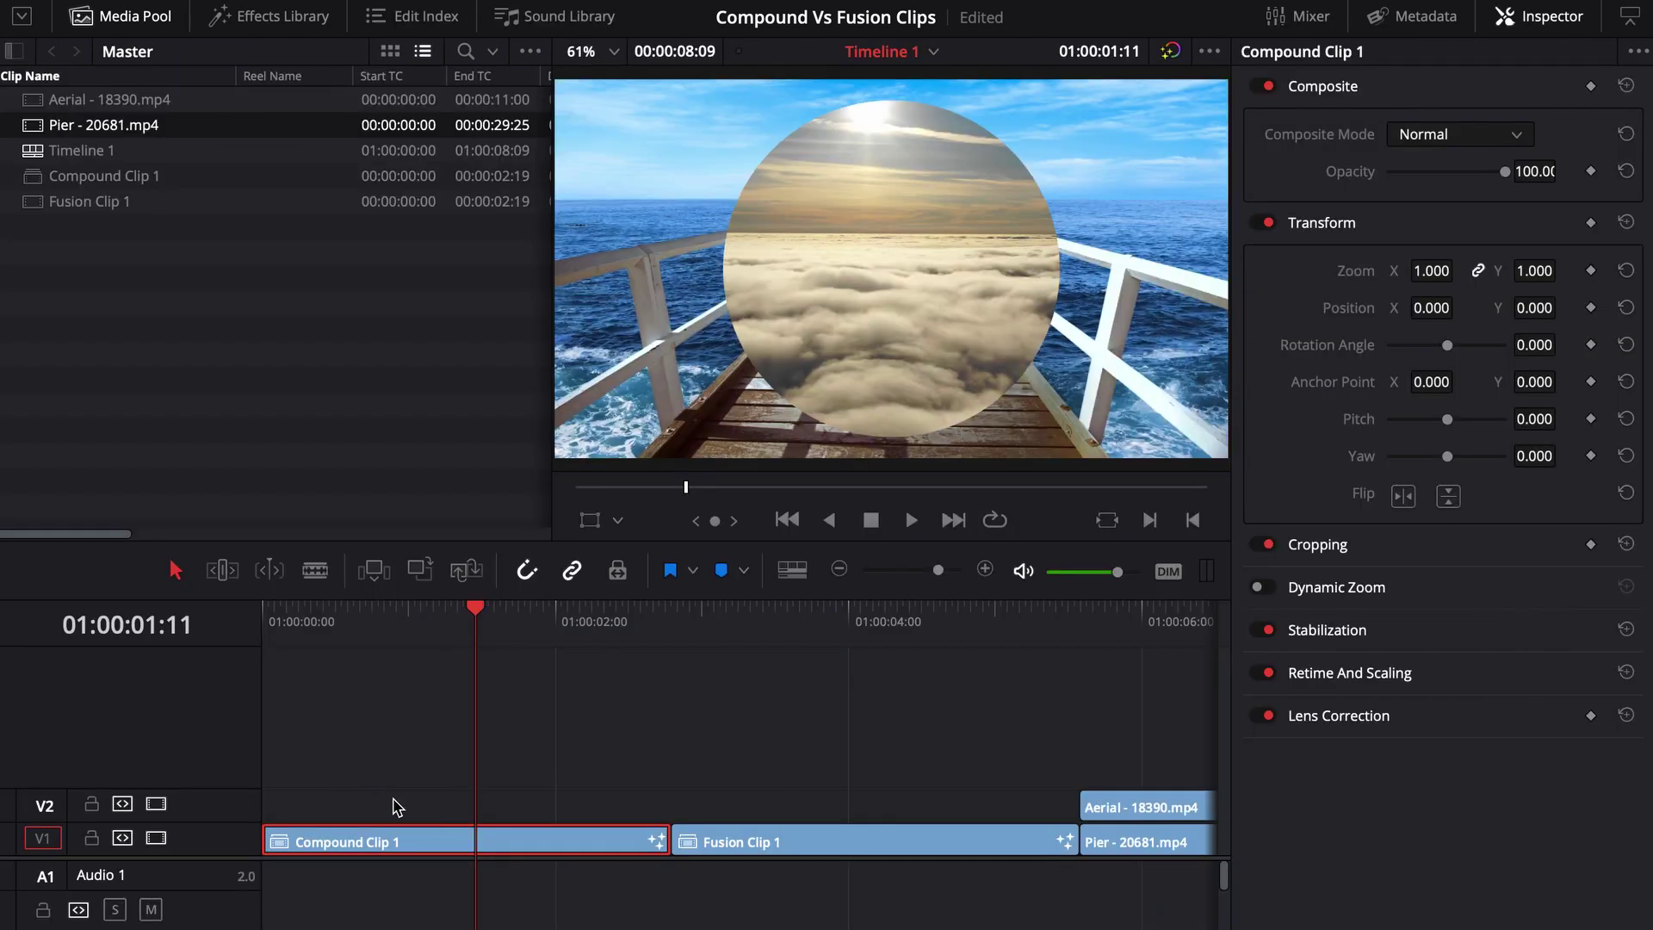
scroll(417, 727, "right", 5)
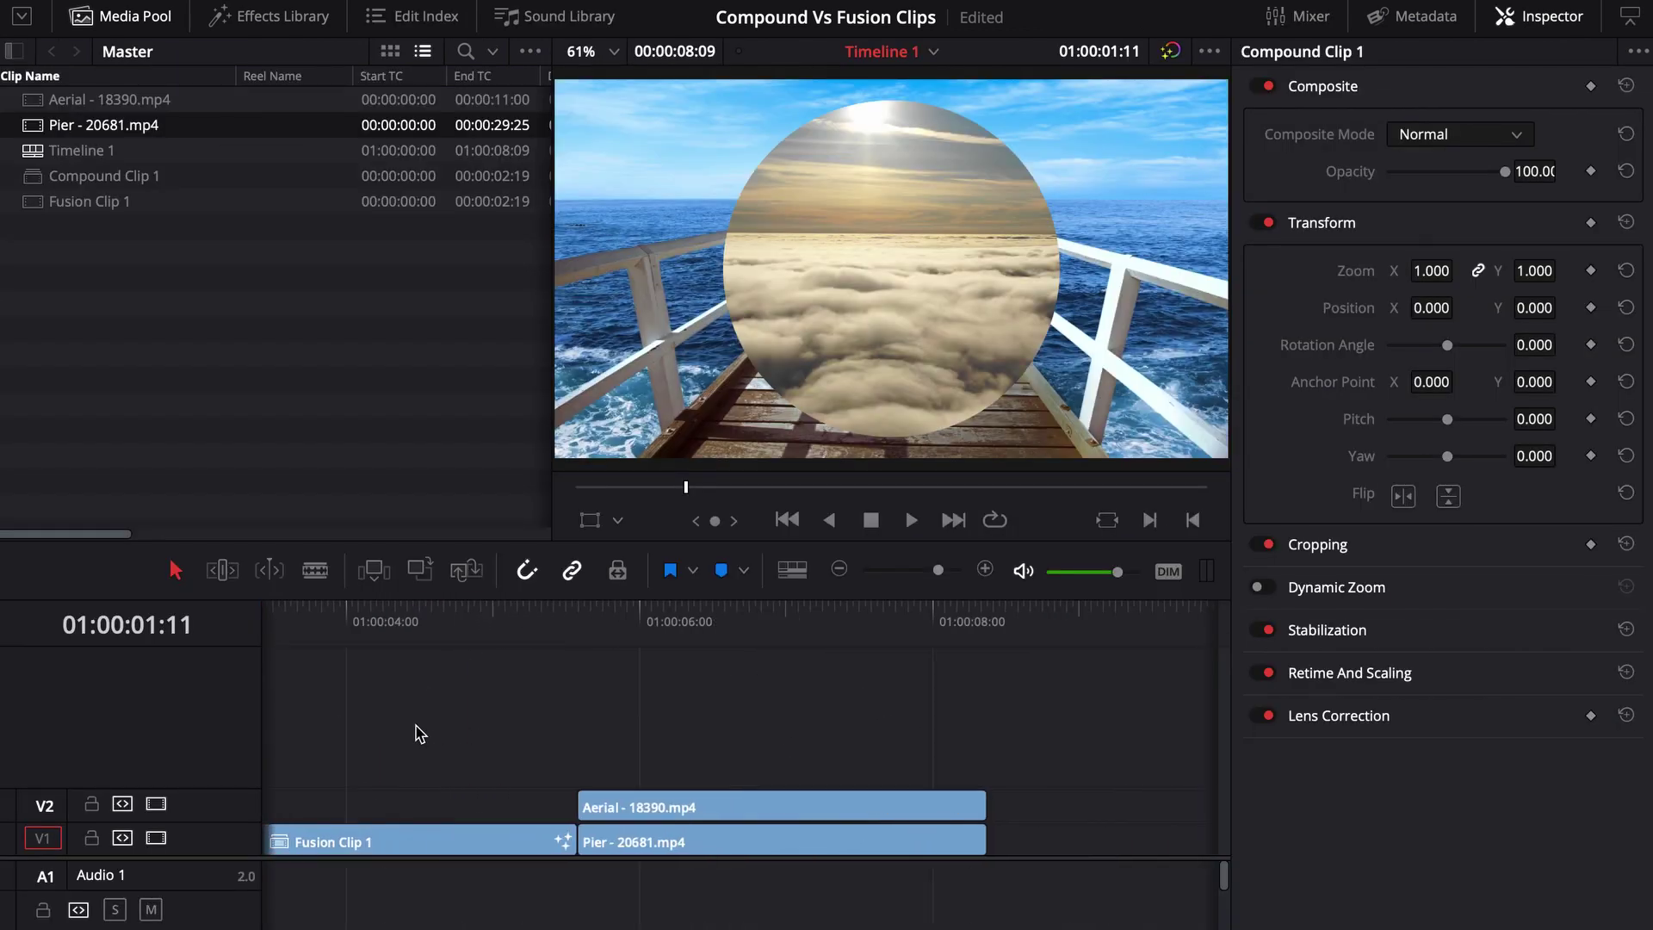
left_click(603, 613)
left_click_drag(603, 618, 644, 618)
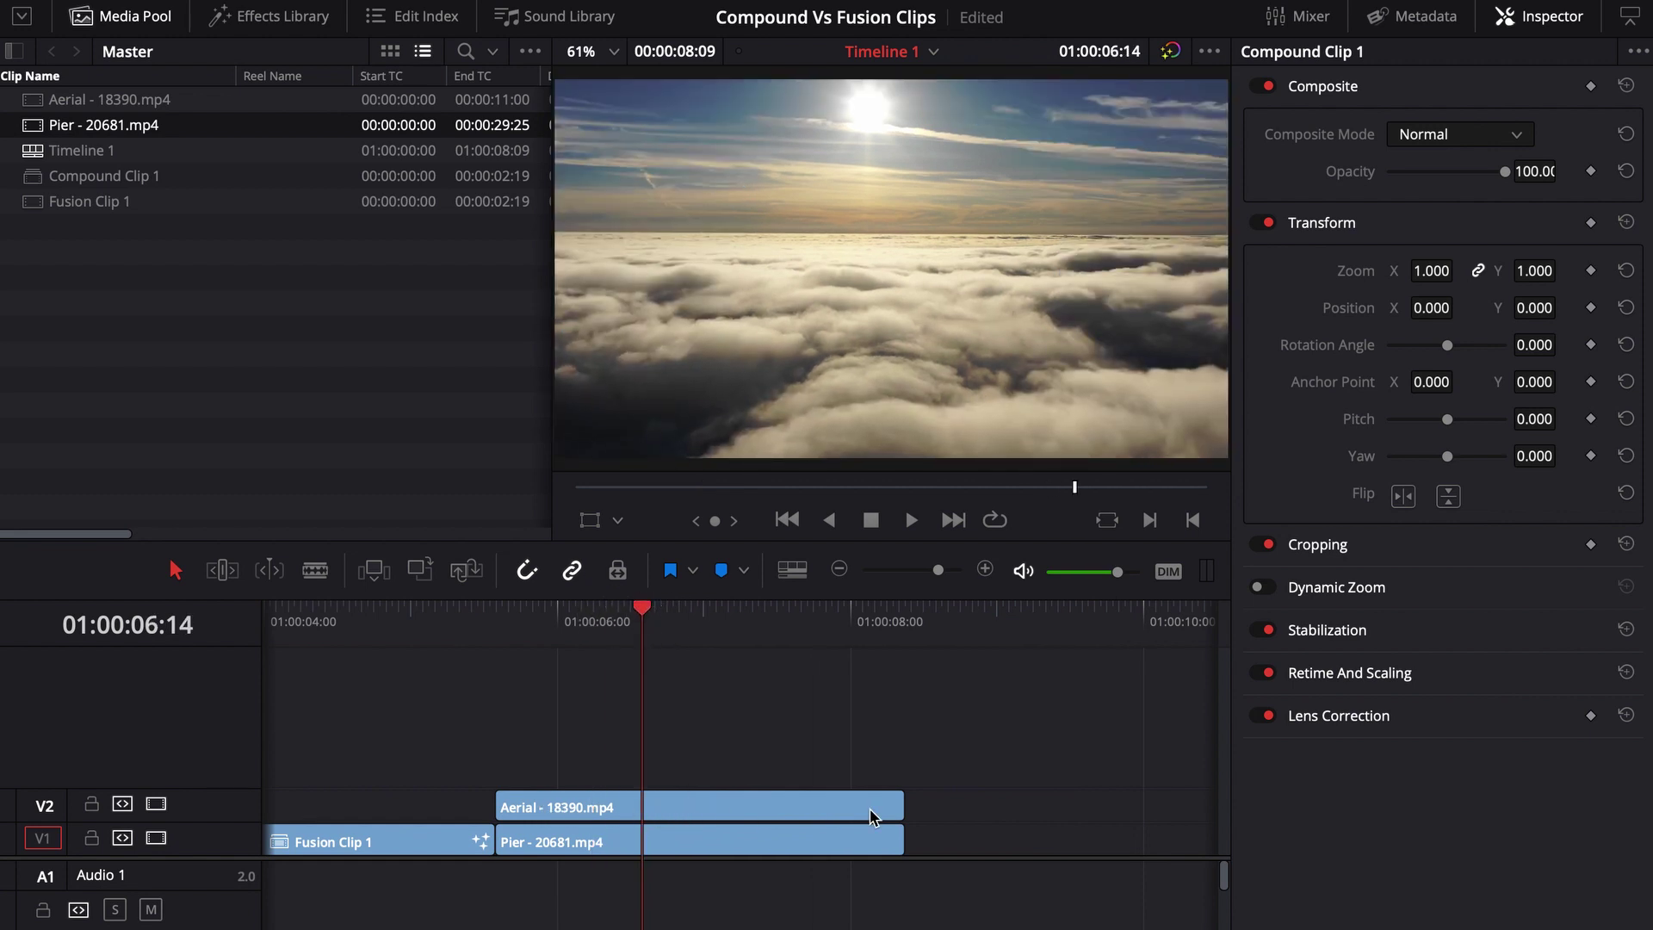
left_click_drag(724, 808, 491, 812)
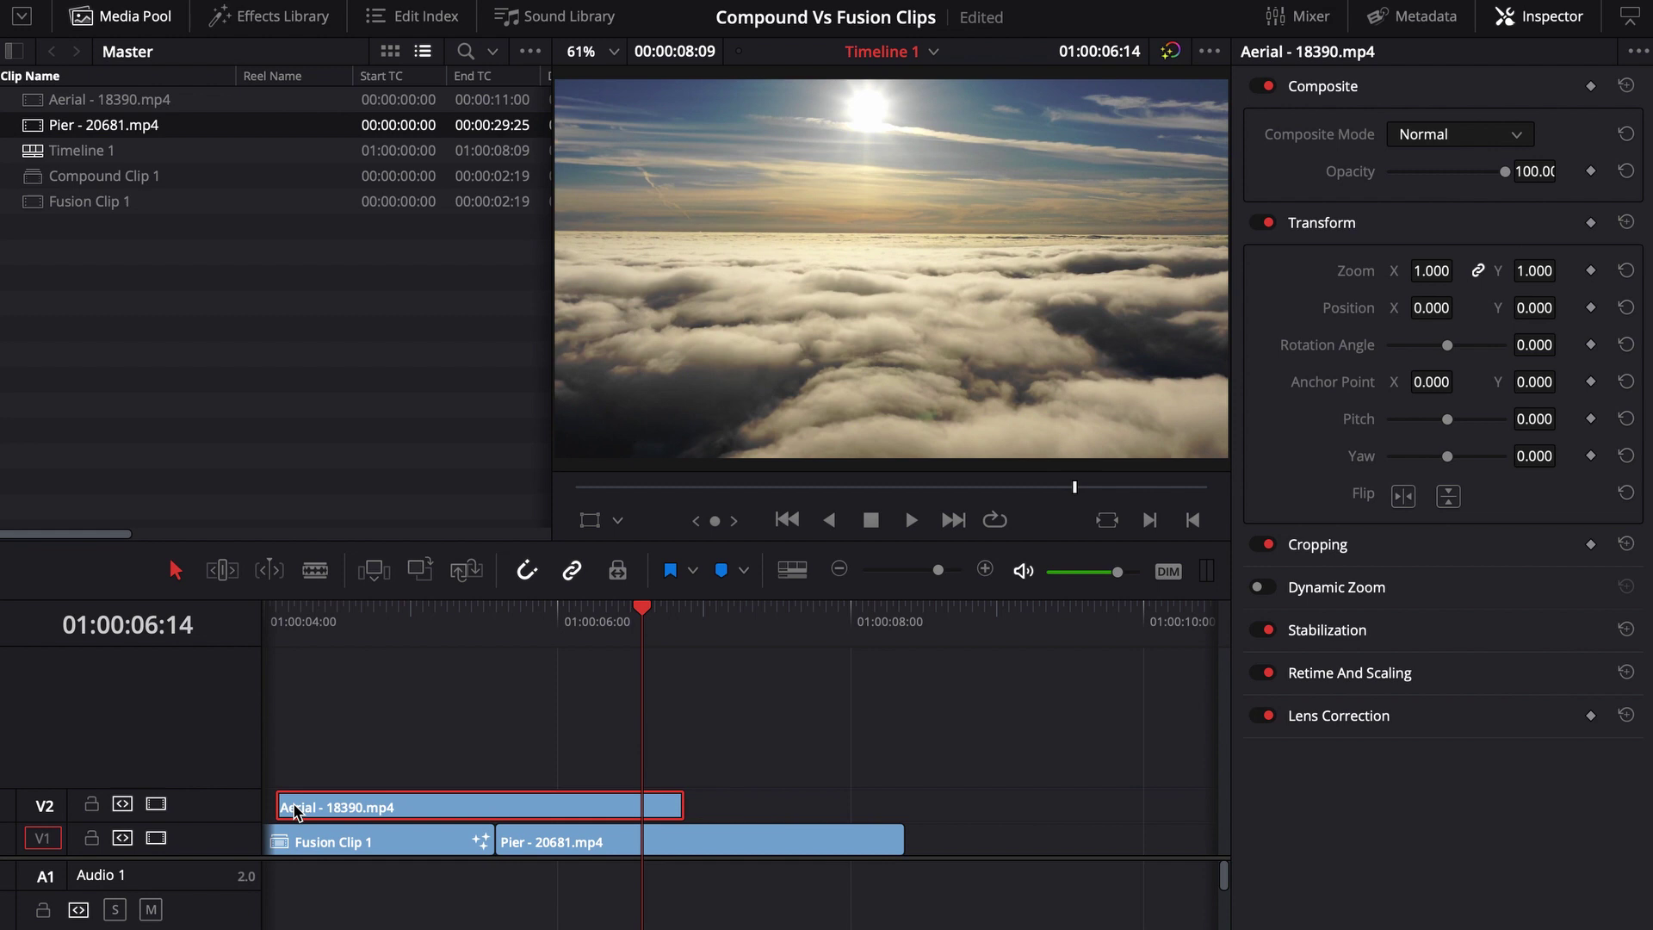
left_click_drag(682, 807, 903, 807)
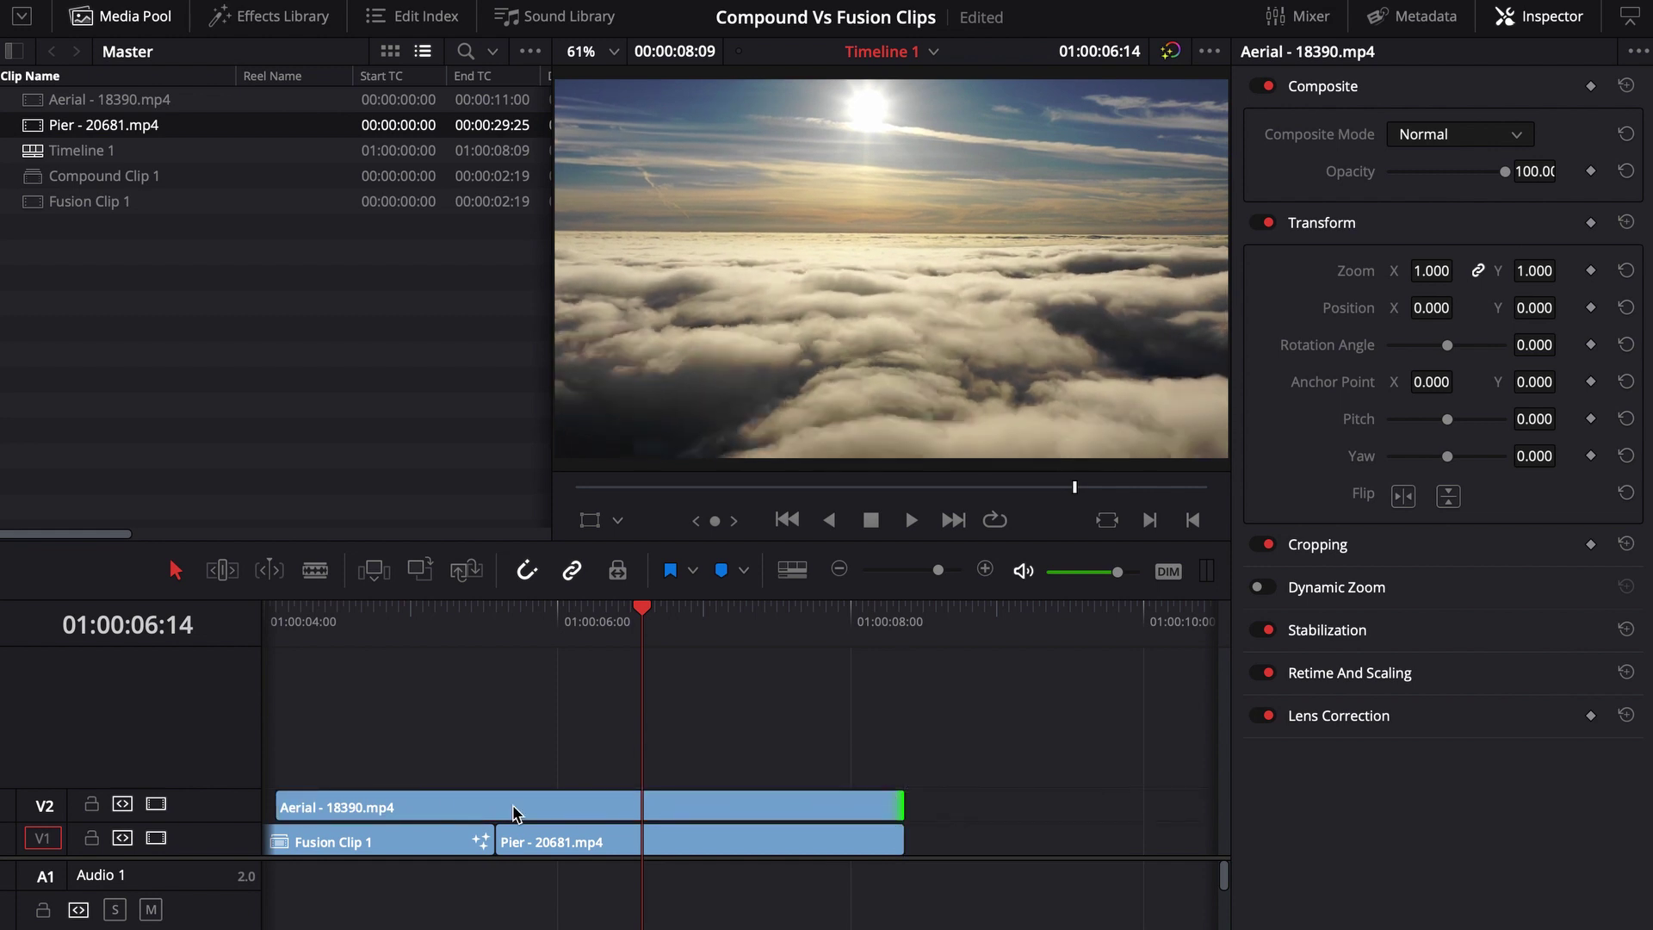
left_click_drag(278, 807, 496, 807)
left_click(697, 622)
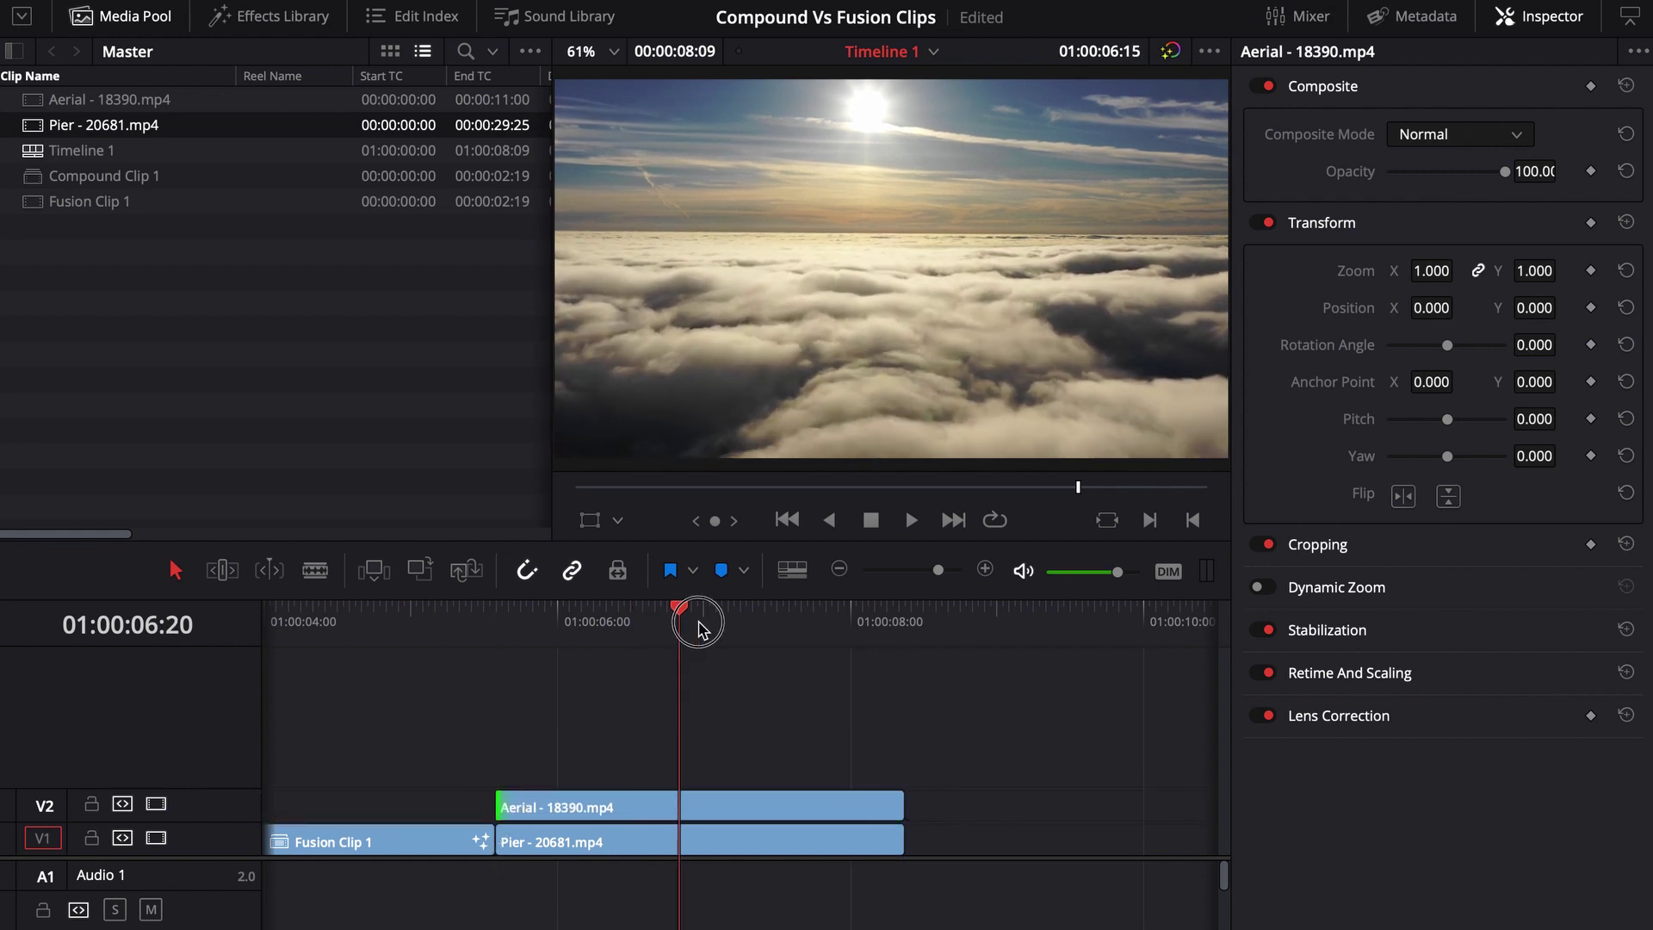
left_click_drag(698, 622, 710, 630)
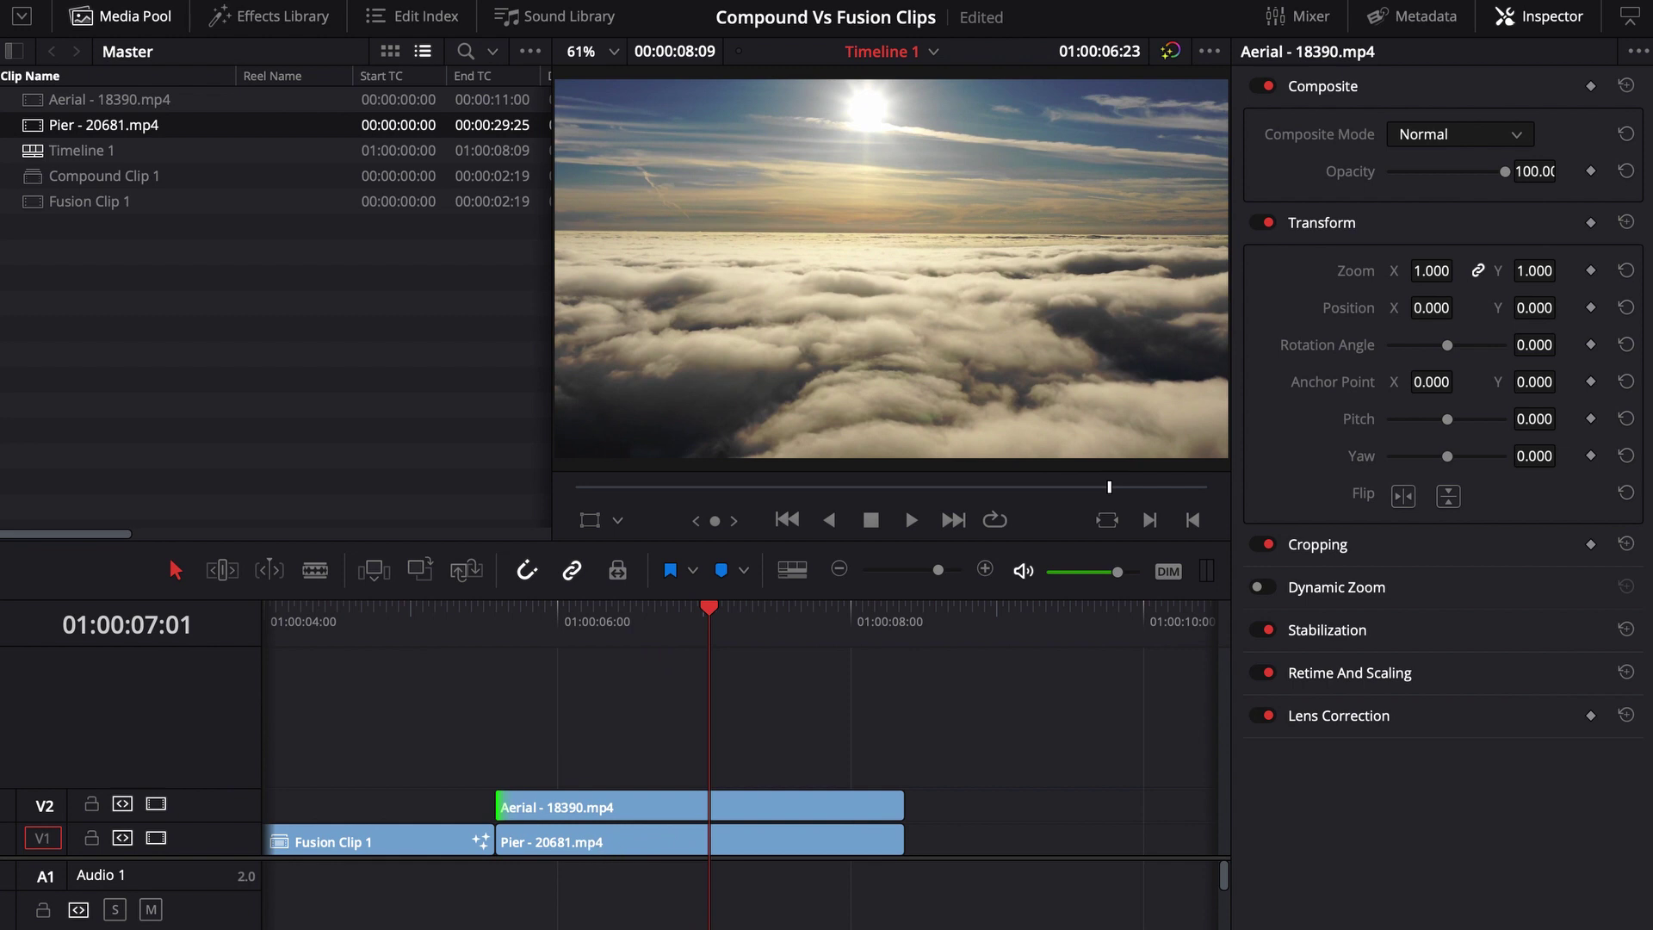
Step: Open Compound Clip 1 in Fusion at 01:00:01:16 and show all its node time ranges fitted in the Keyframes editor
scroll(740, 749, "left", 5)
left_click(450, 623)
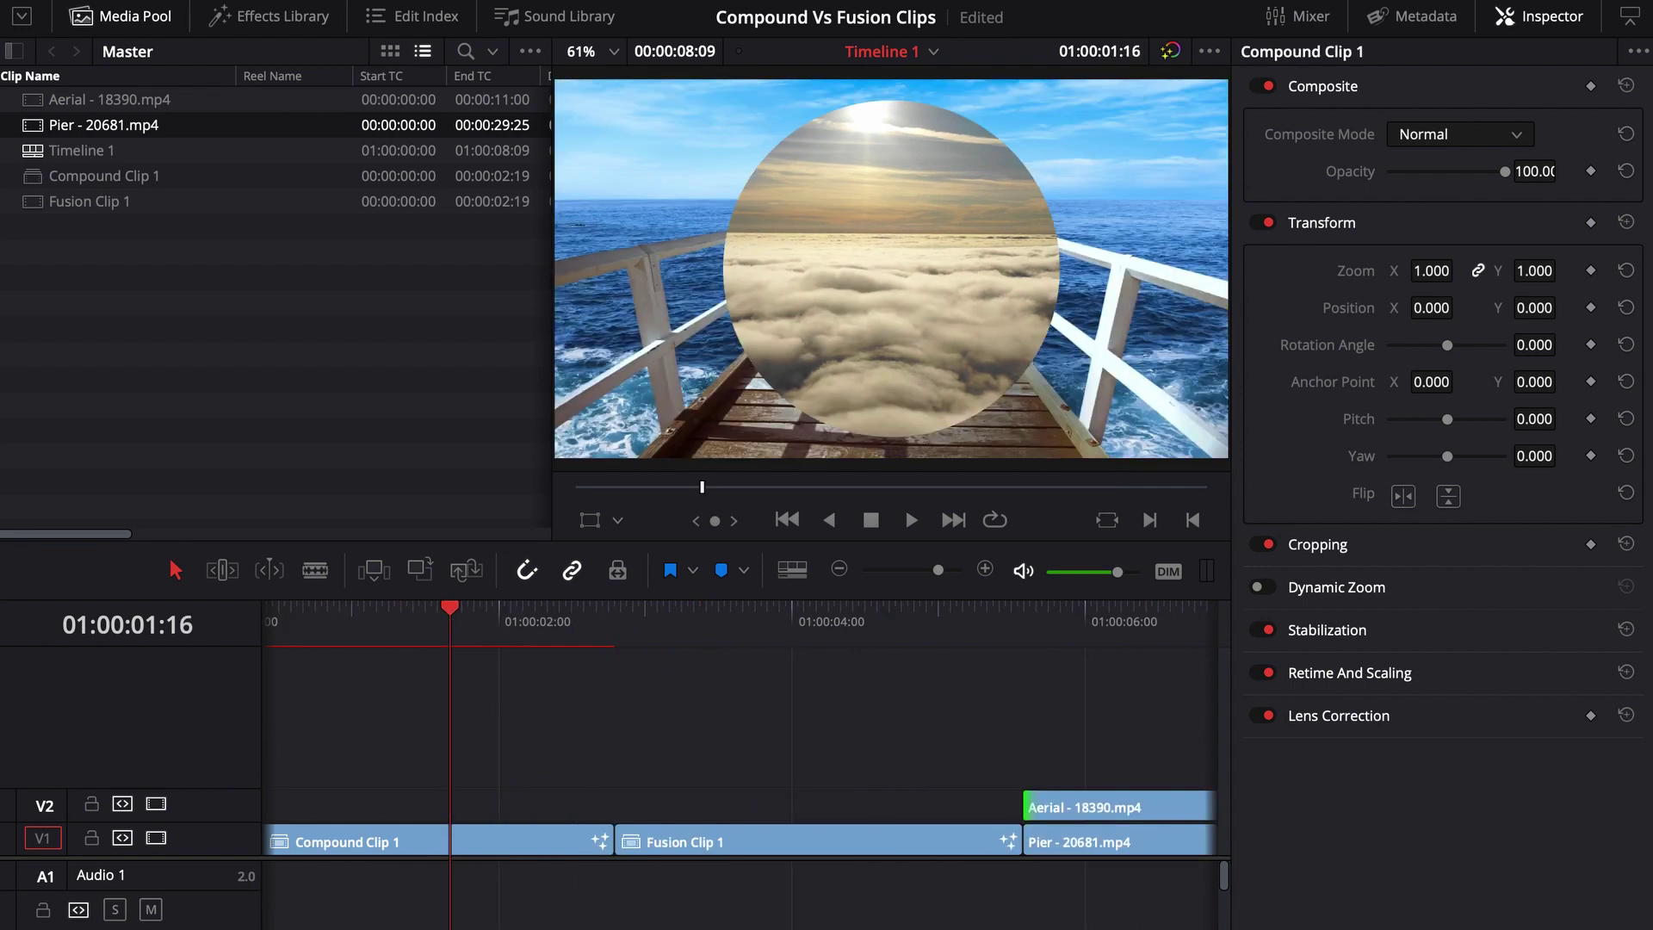
key("shift+5")
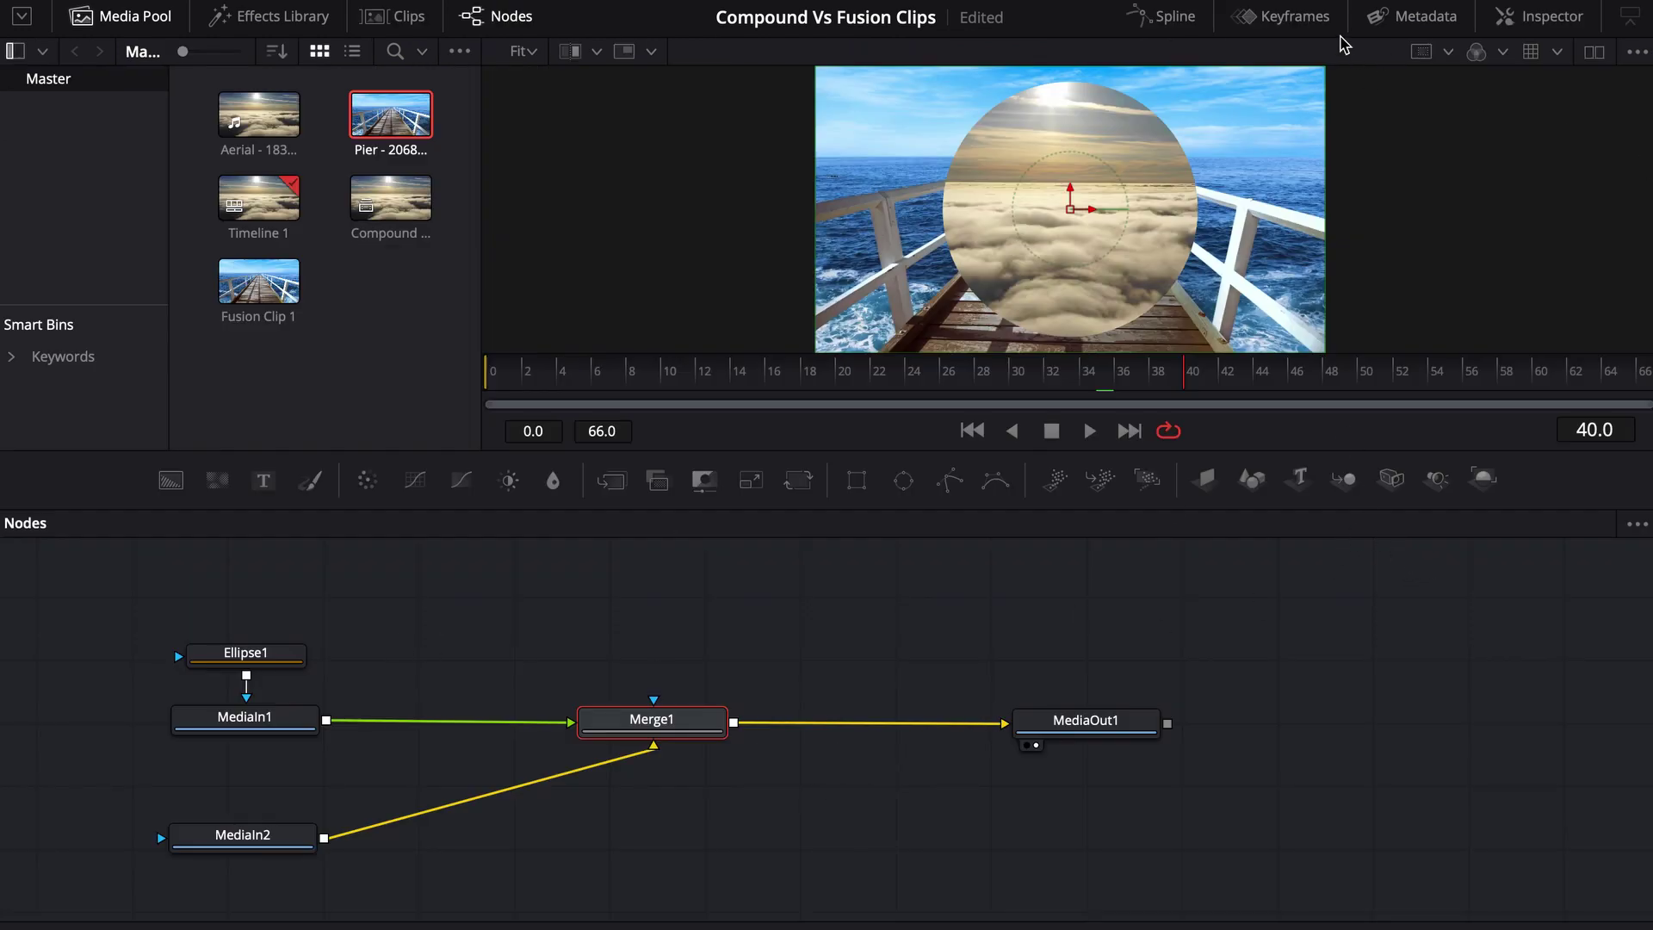
left_click(1289, 19)
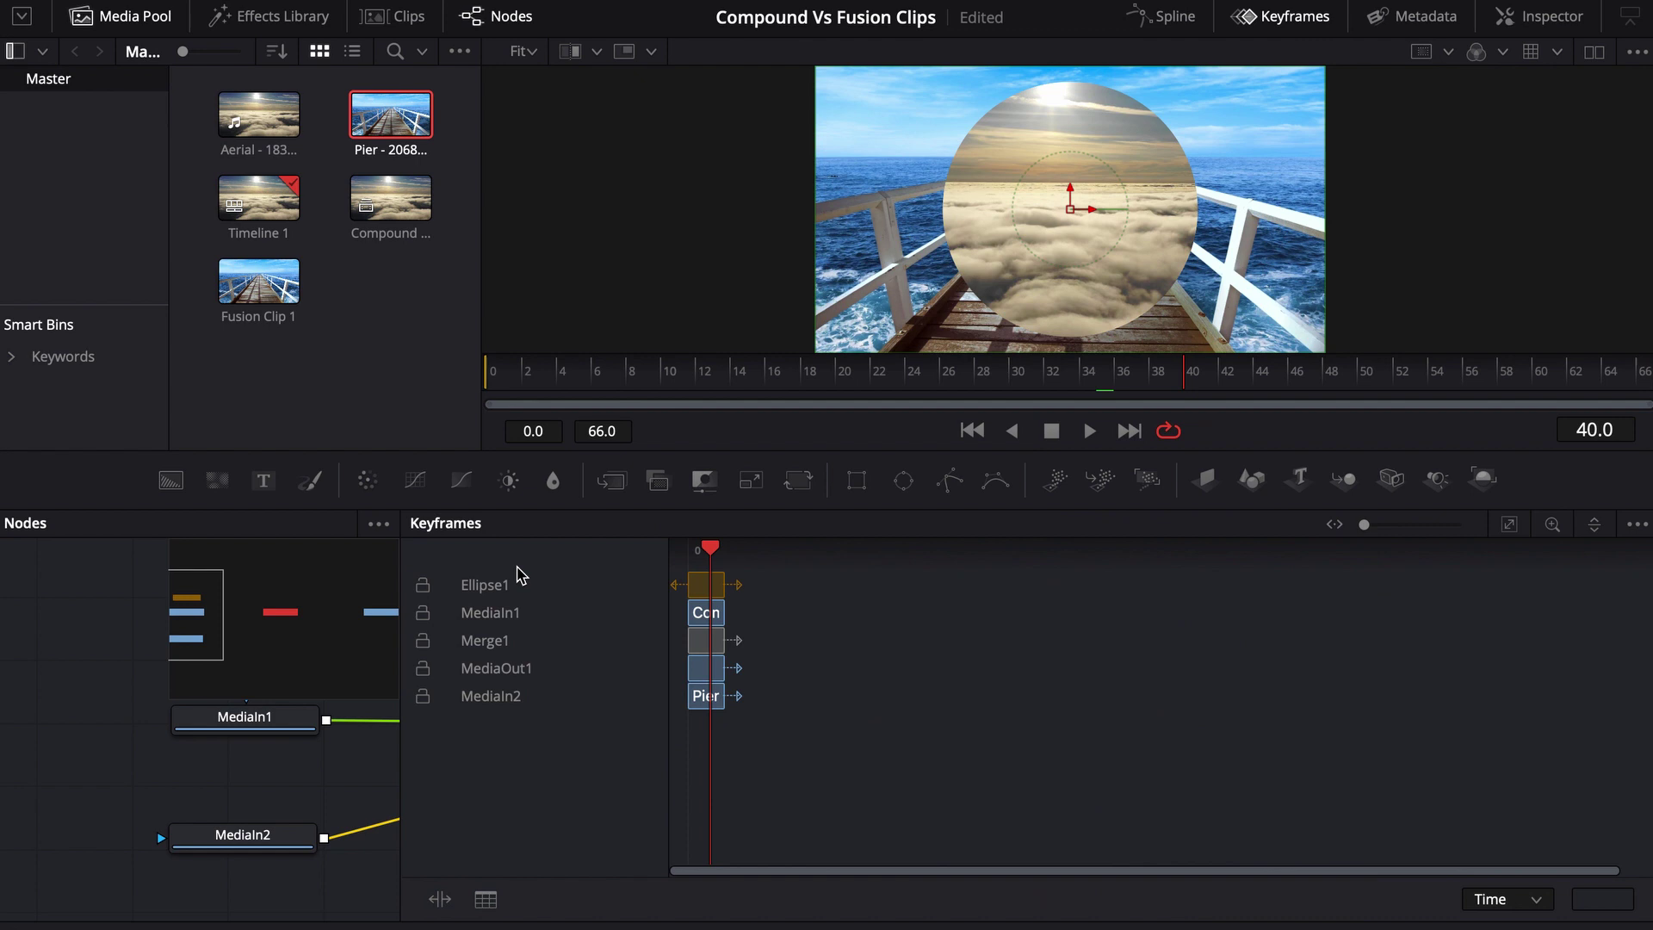
left_click(1511, 527)
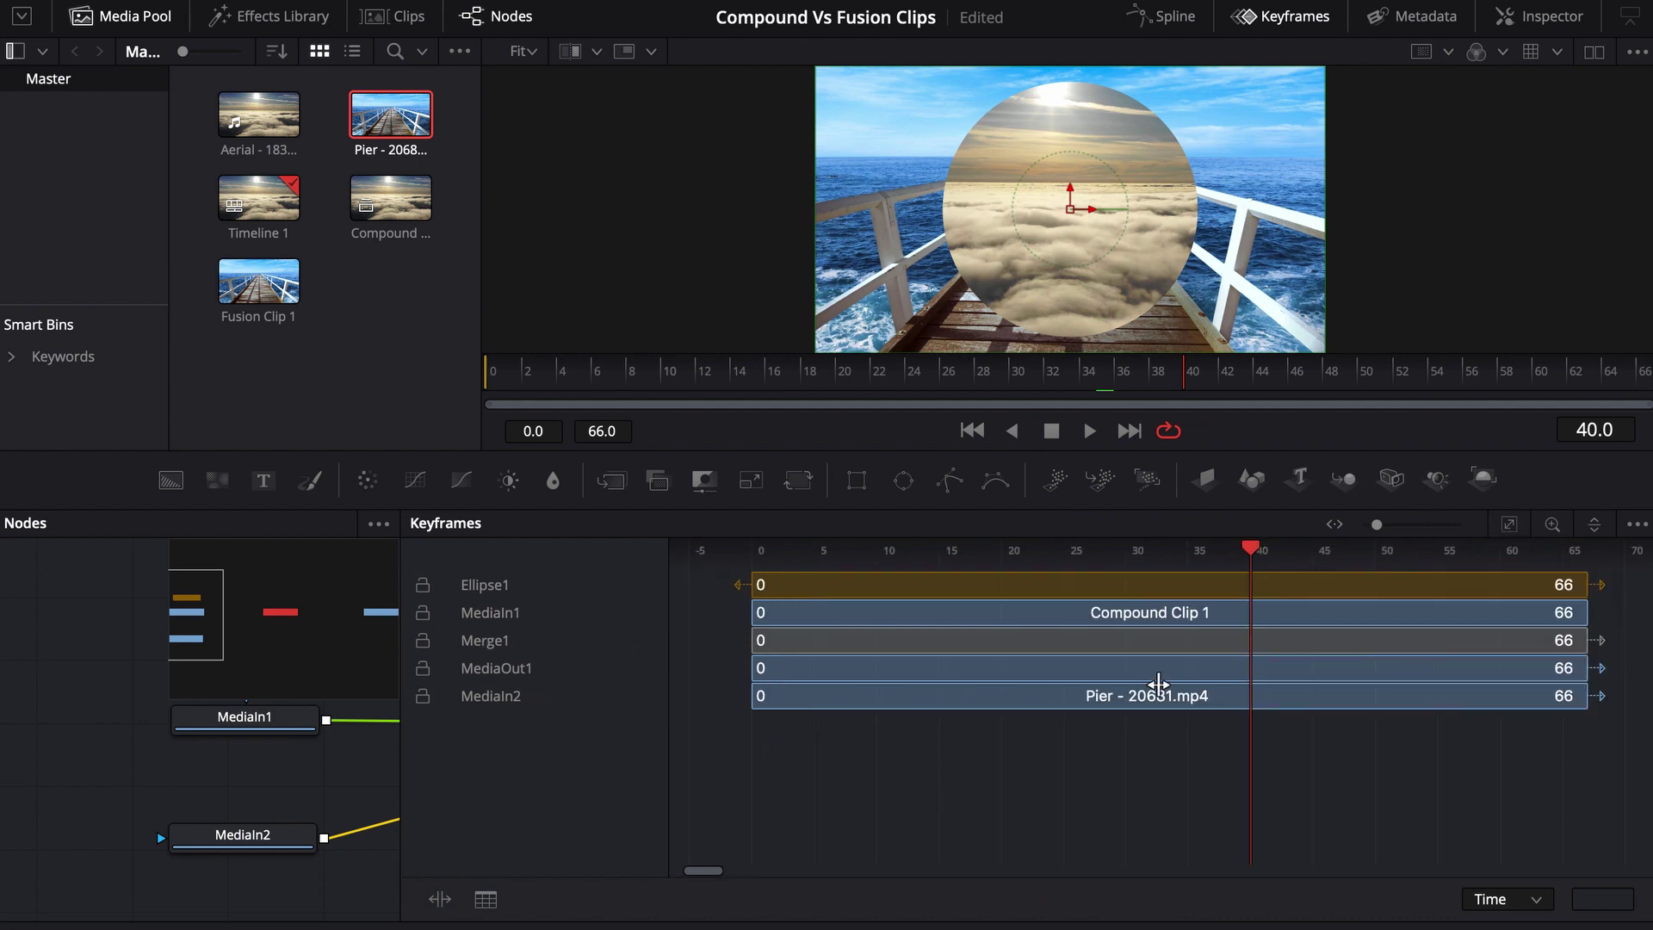
Step: Try shifting the time ranges of MediaIn2's Pier clip and MediaOut1 in the Keyframes editor
left_click_drag(1207, 702, 1429, 704)
left_click_drag(1322, 668, 746, 677)
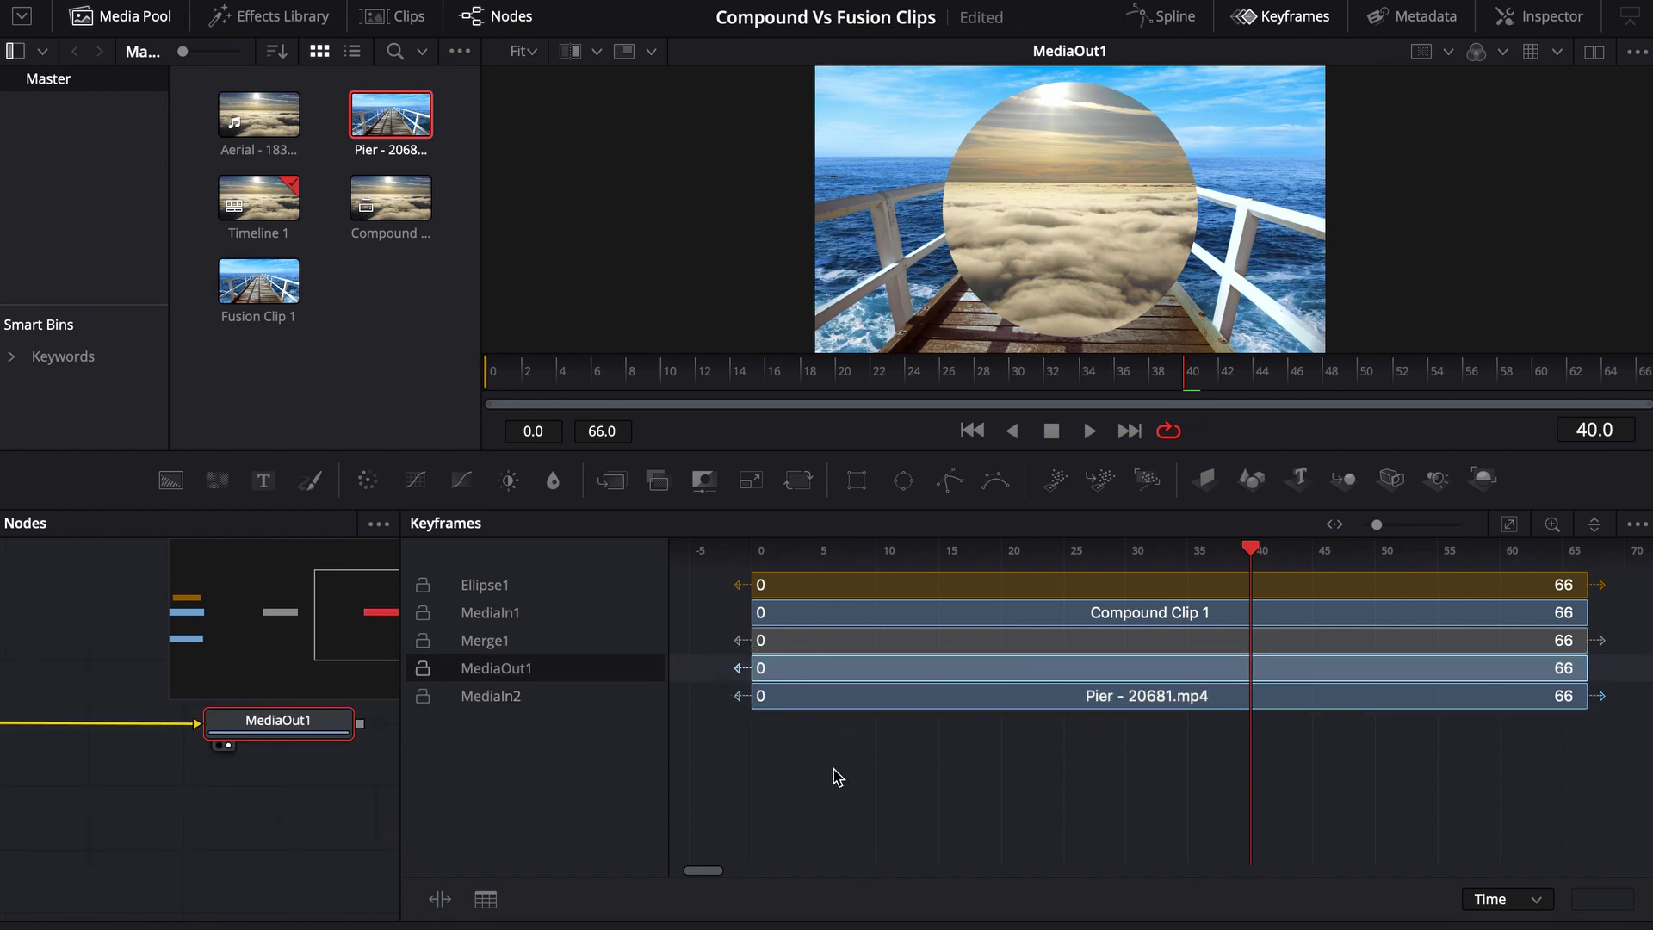
Step: Open Fusion Clip 1 from the timeline at 01:00:03:16 on the Fusion page and hide the Keyframes editor
key("shift+4")
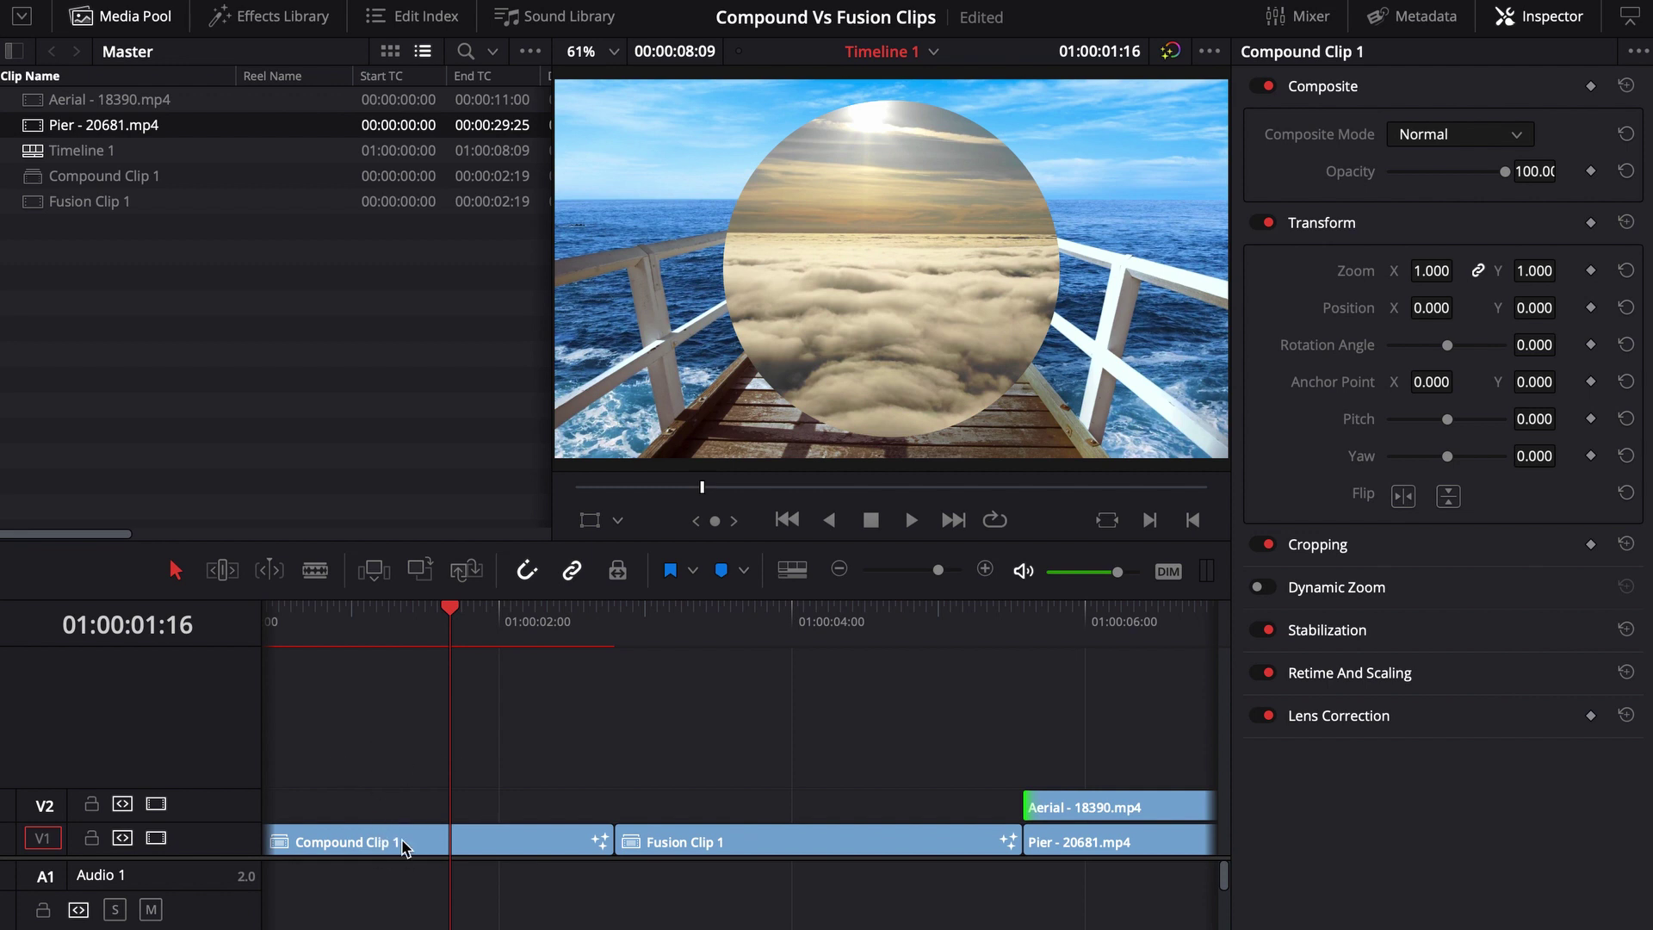
left_click_drag(486, 638, 743, 634)
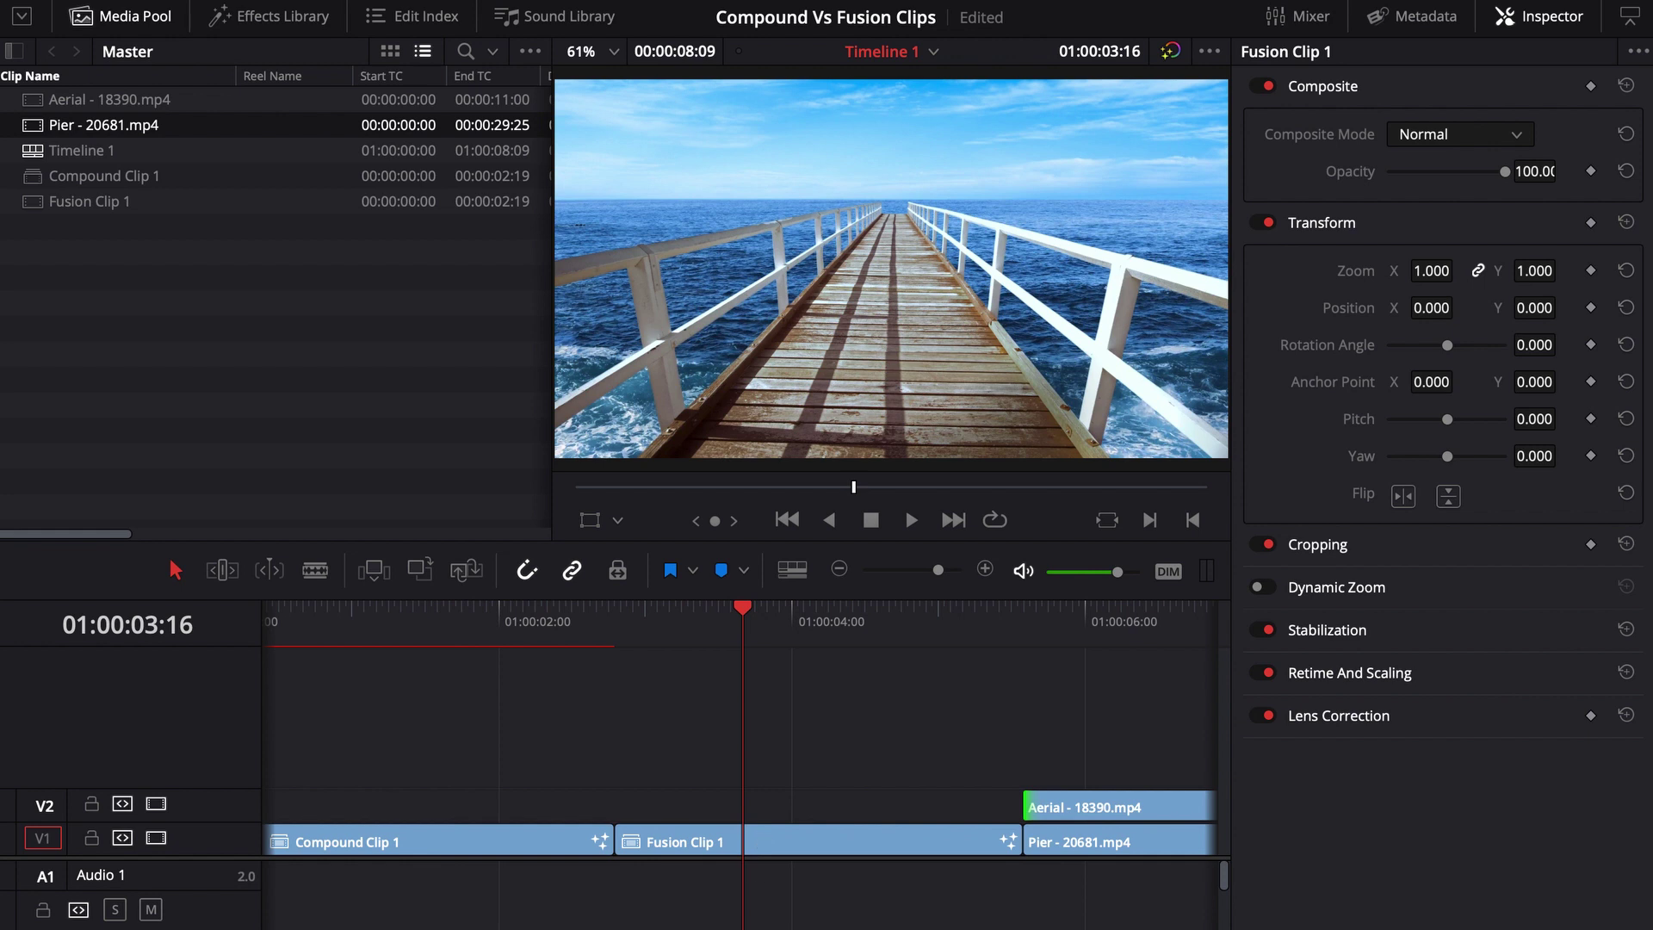
key("shift+5")
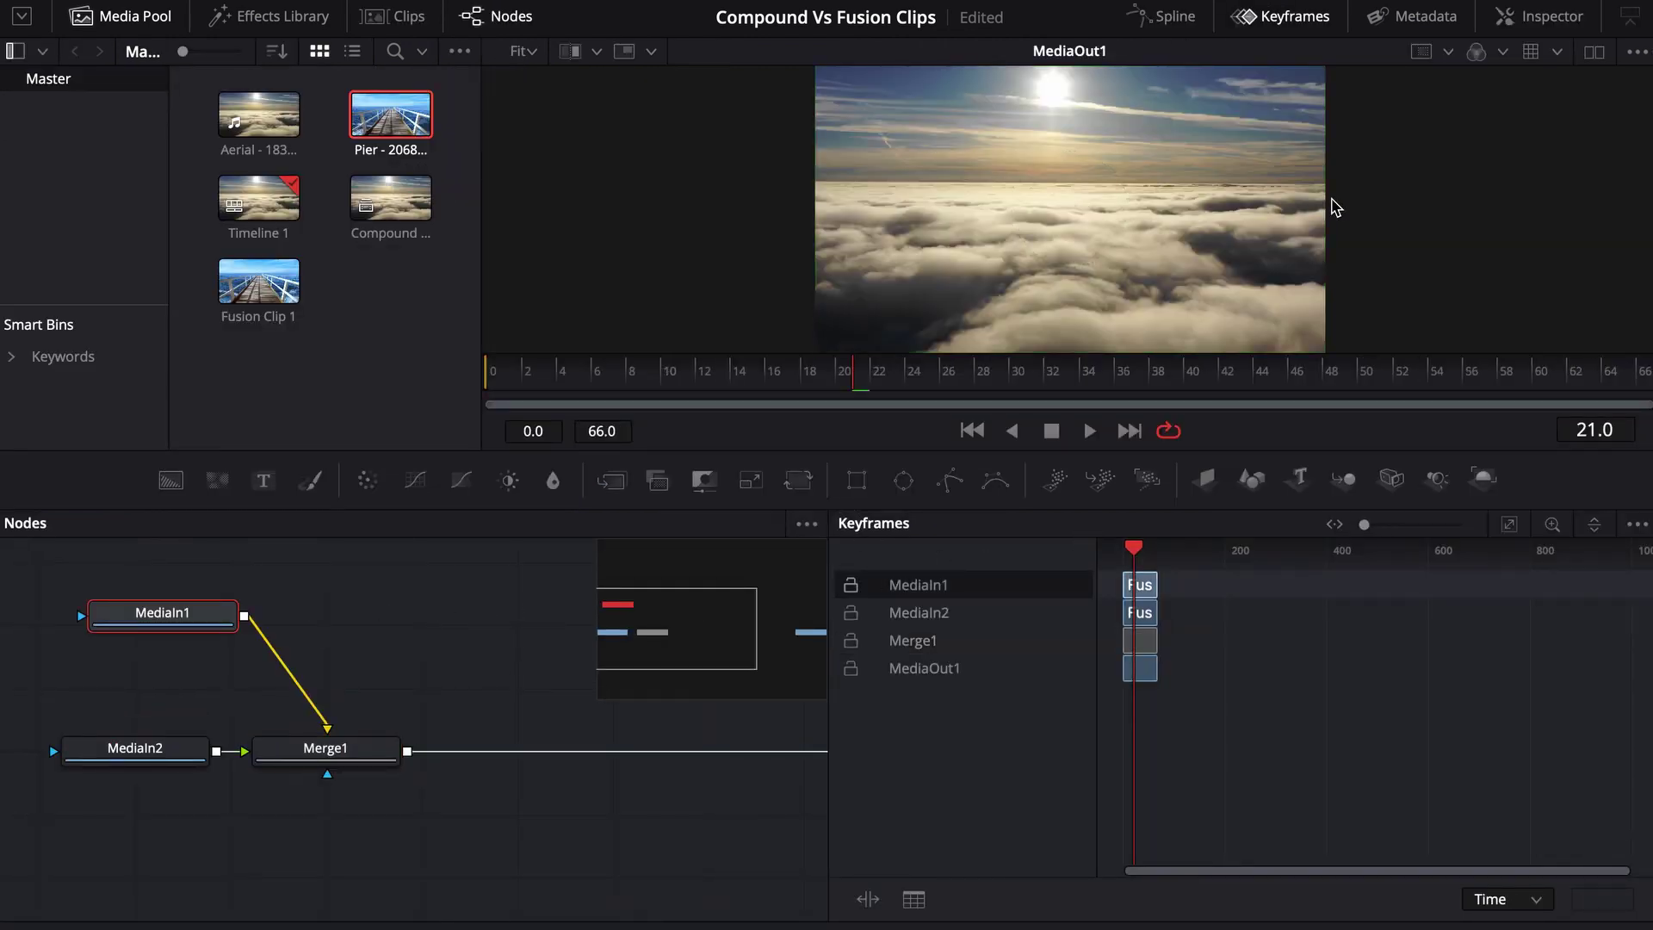
left_click(1296, 18)
left_click_drag(736, 668, 716, 667)
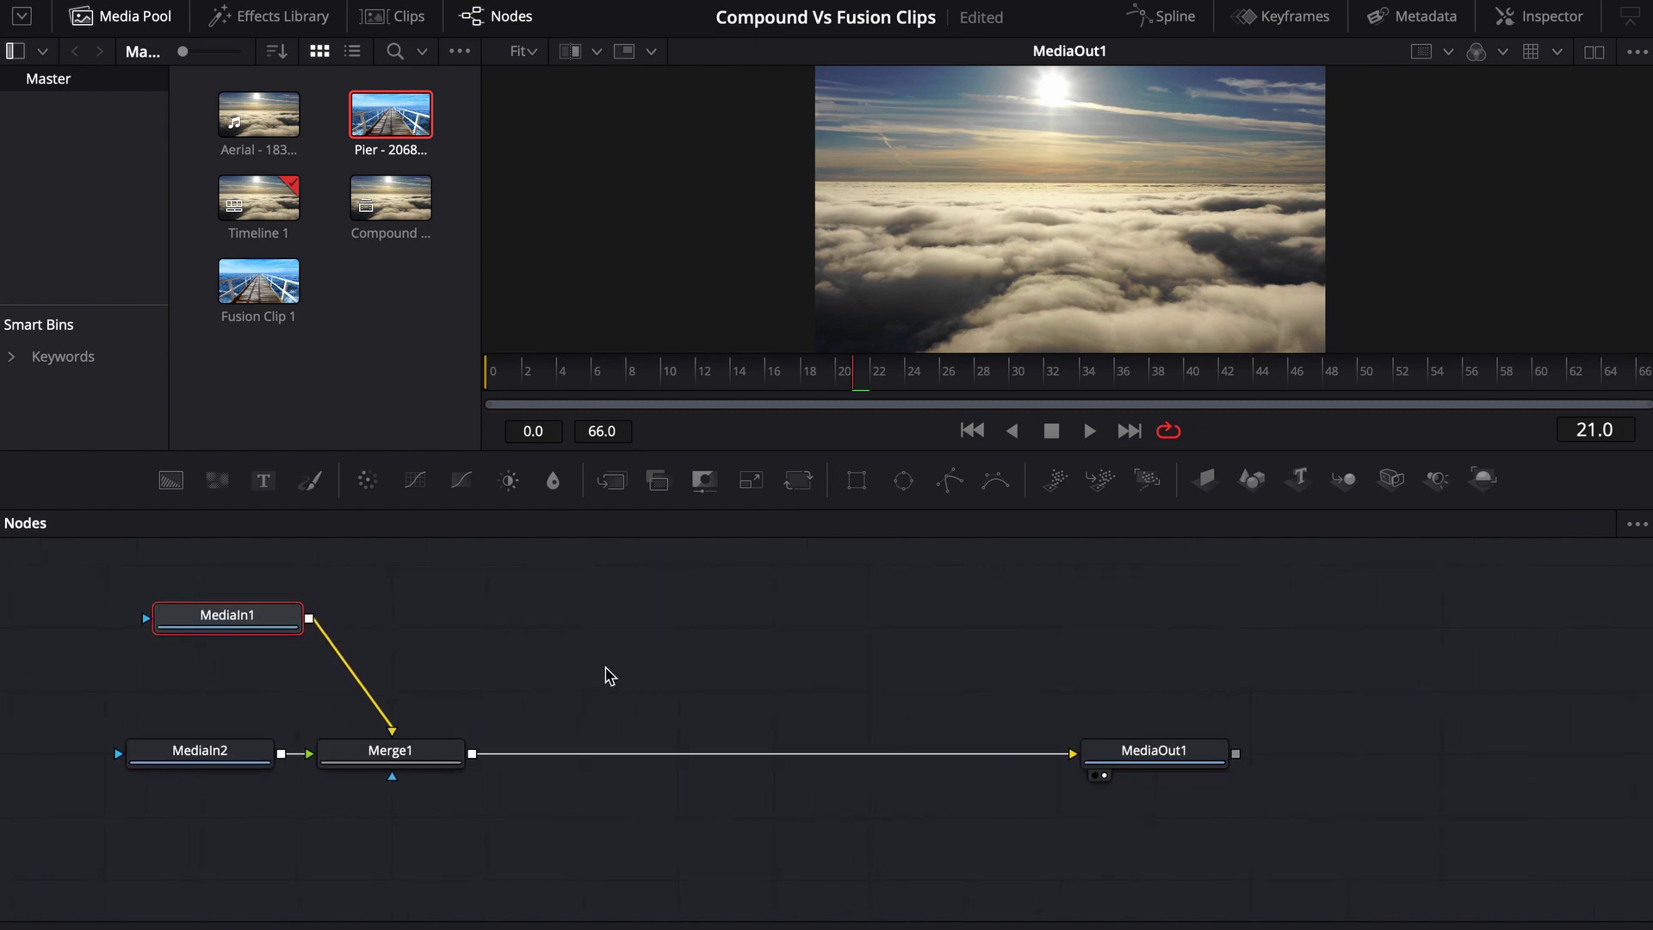
Step: Move MediaIn2 away from the Merge node and swap the merge inputs so MediaIn1 becomes the foreground
left_click_drag(238, 751, 193, 746)
left_click(484, 686)
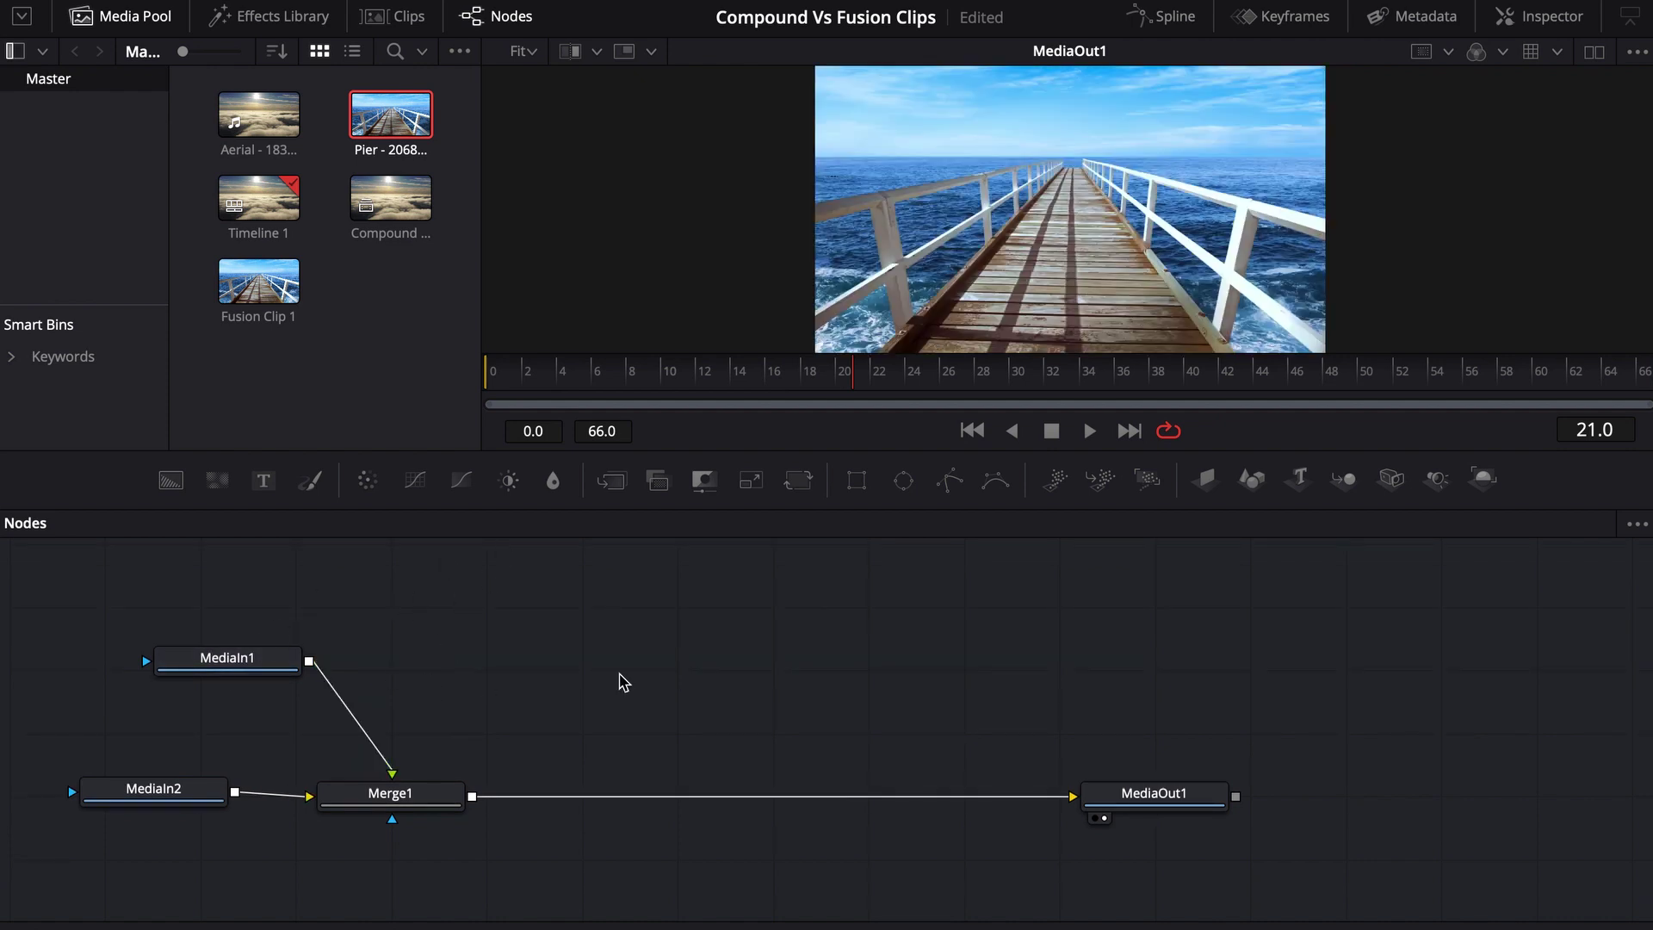
Step: Add an Ellipse mask to MediaIn1 and invert it
left_click(289, 656)
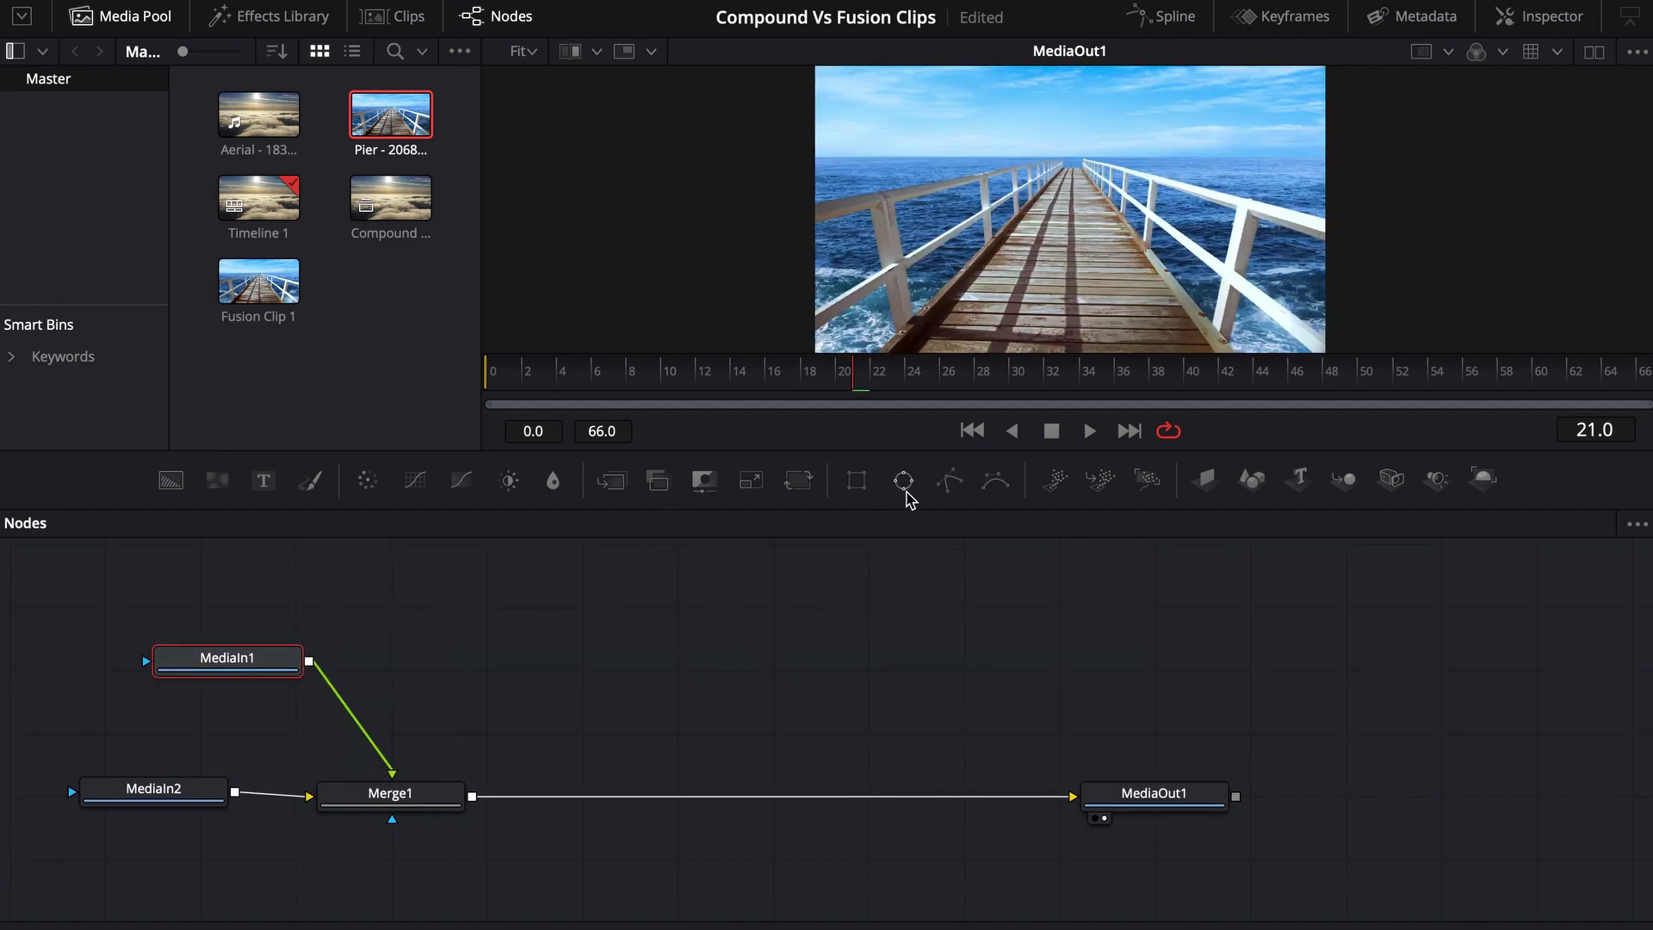
left_click(904, 482)
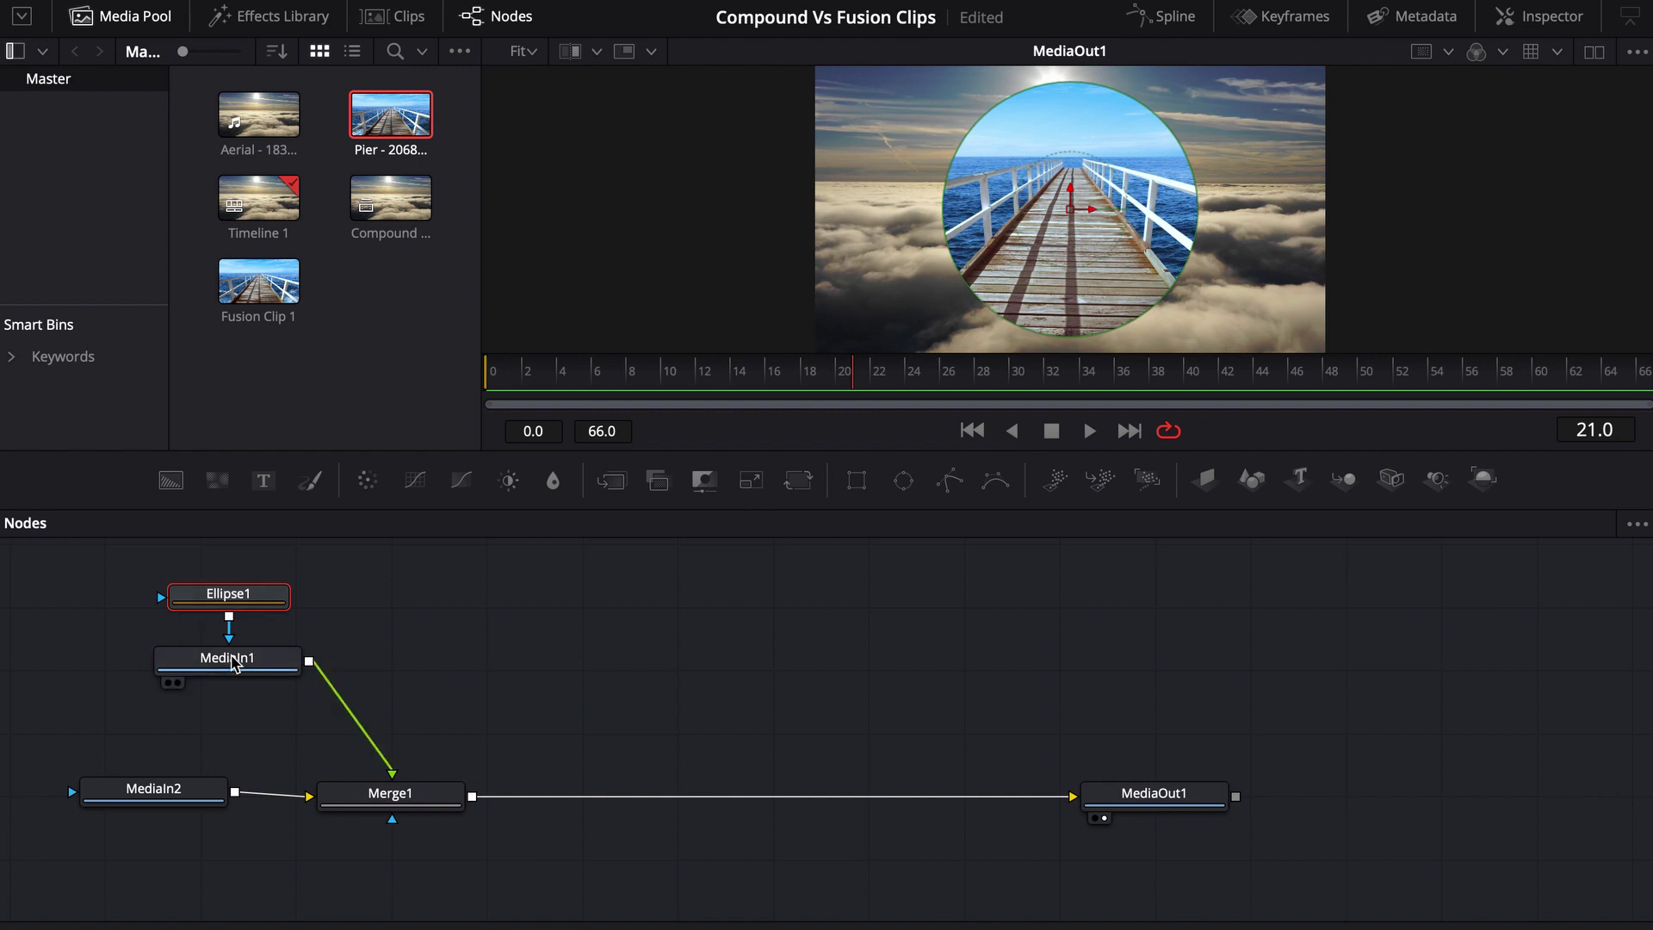
left_click(1539, 16)
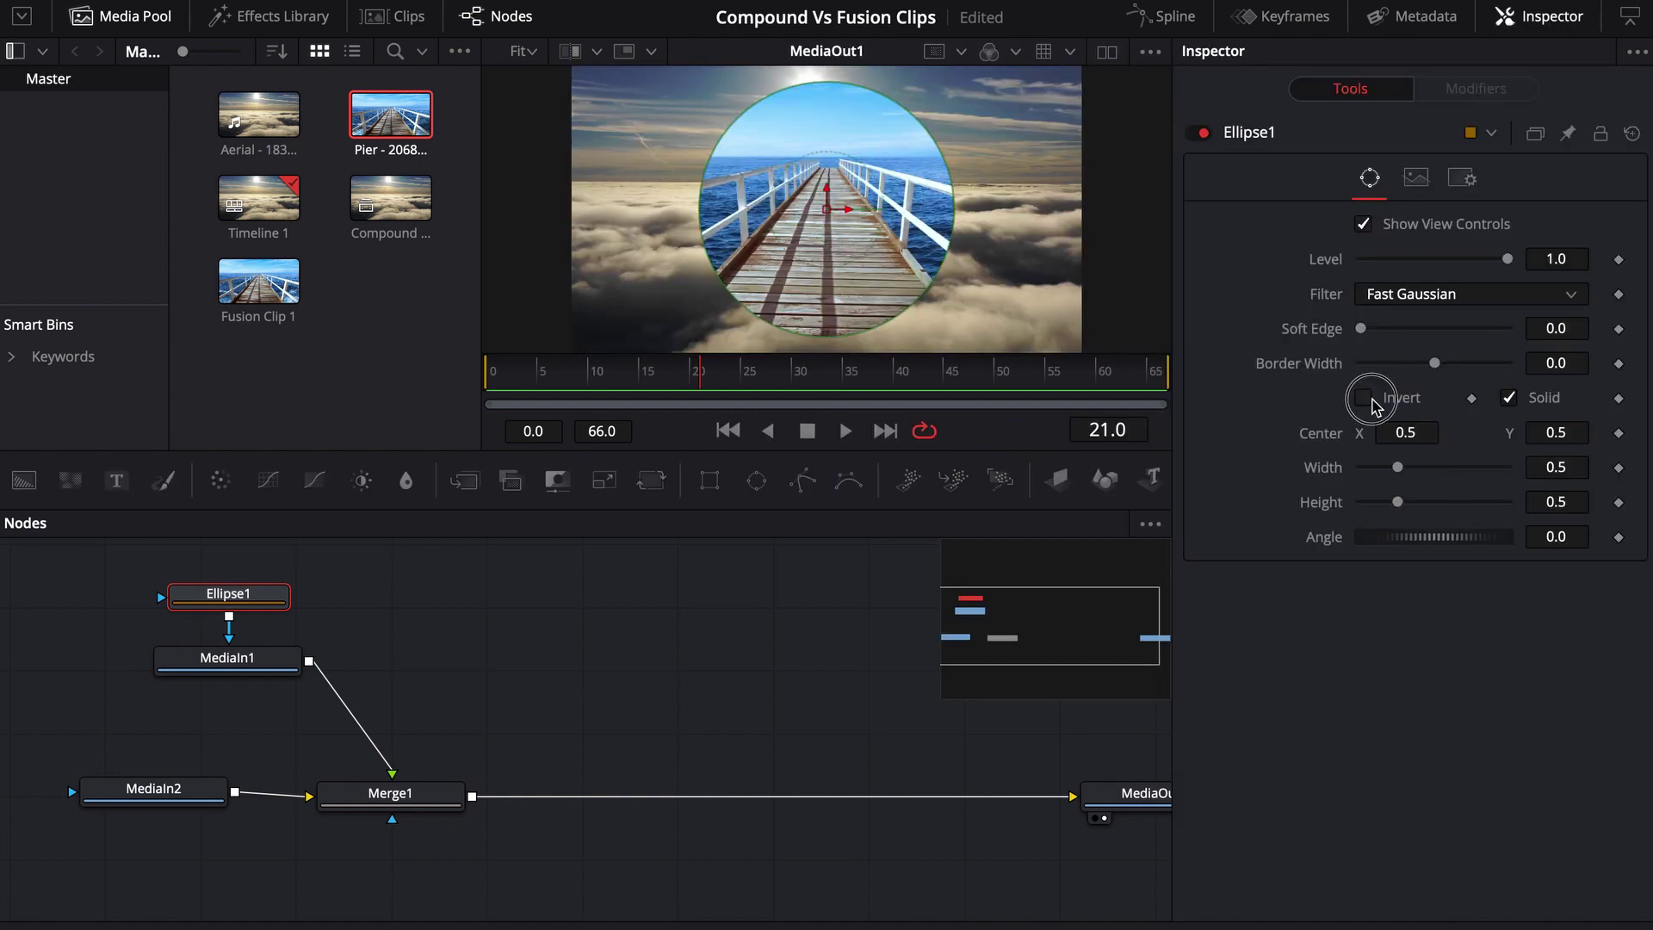
left_click(1364, 397)
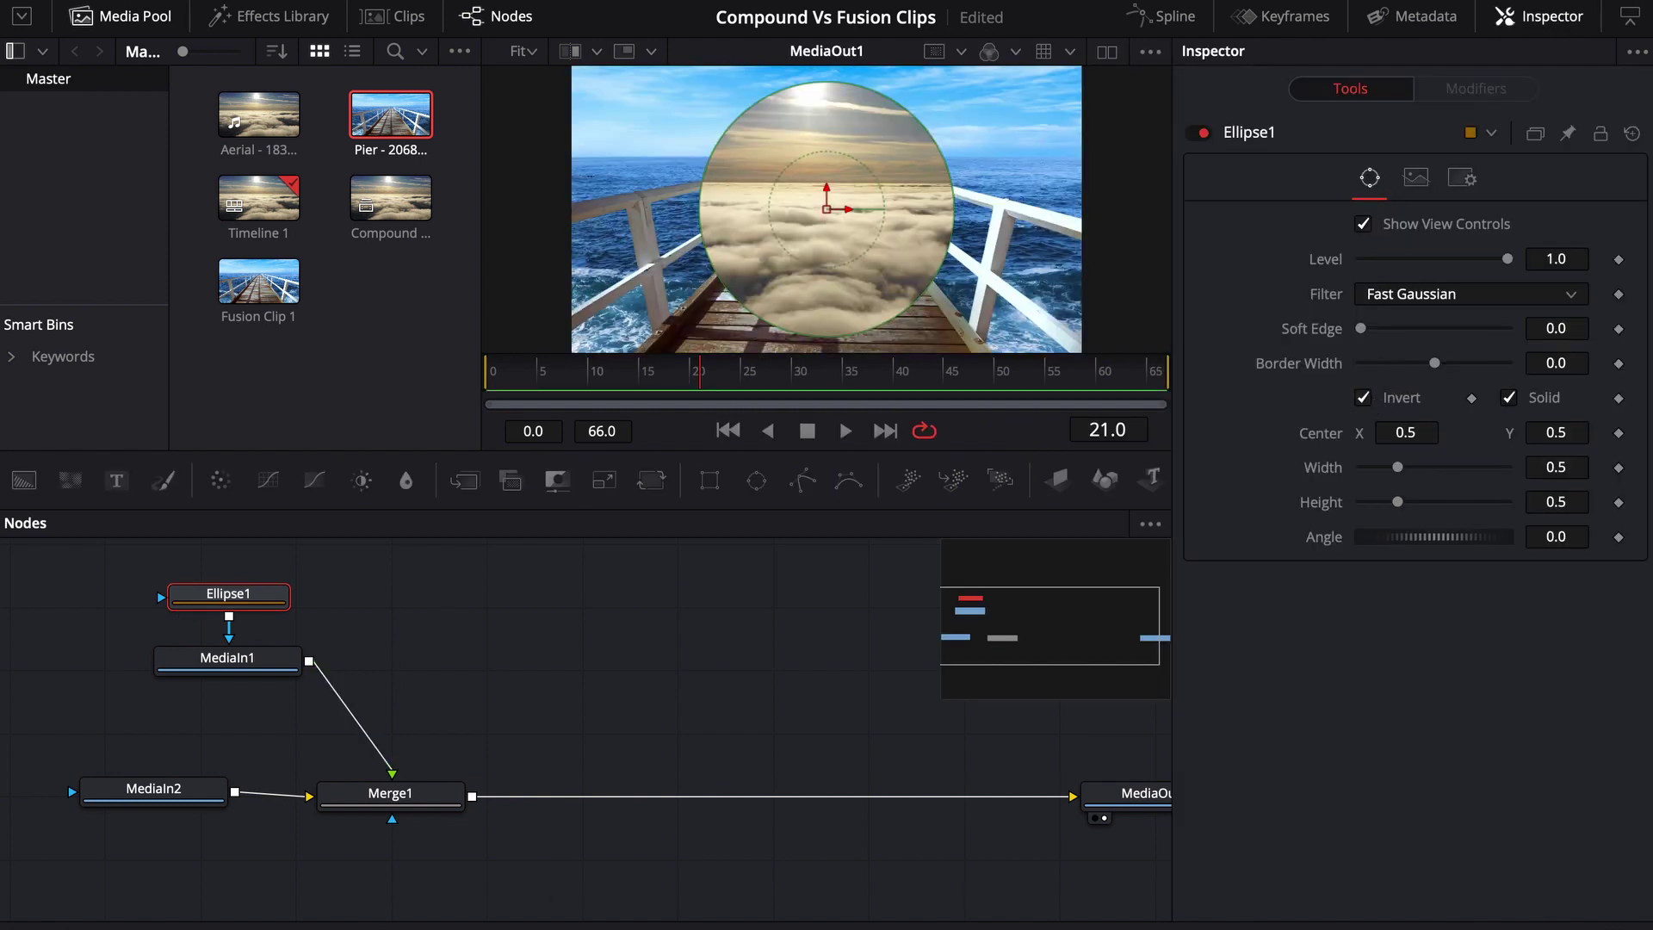
Step: Preview Fusion Clip 1 on the Edit page up to 01:00:03:22 and reopen it in Fusion
key("shift+4")
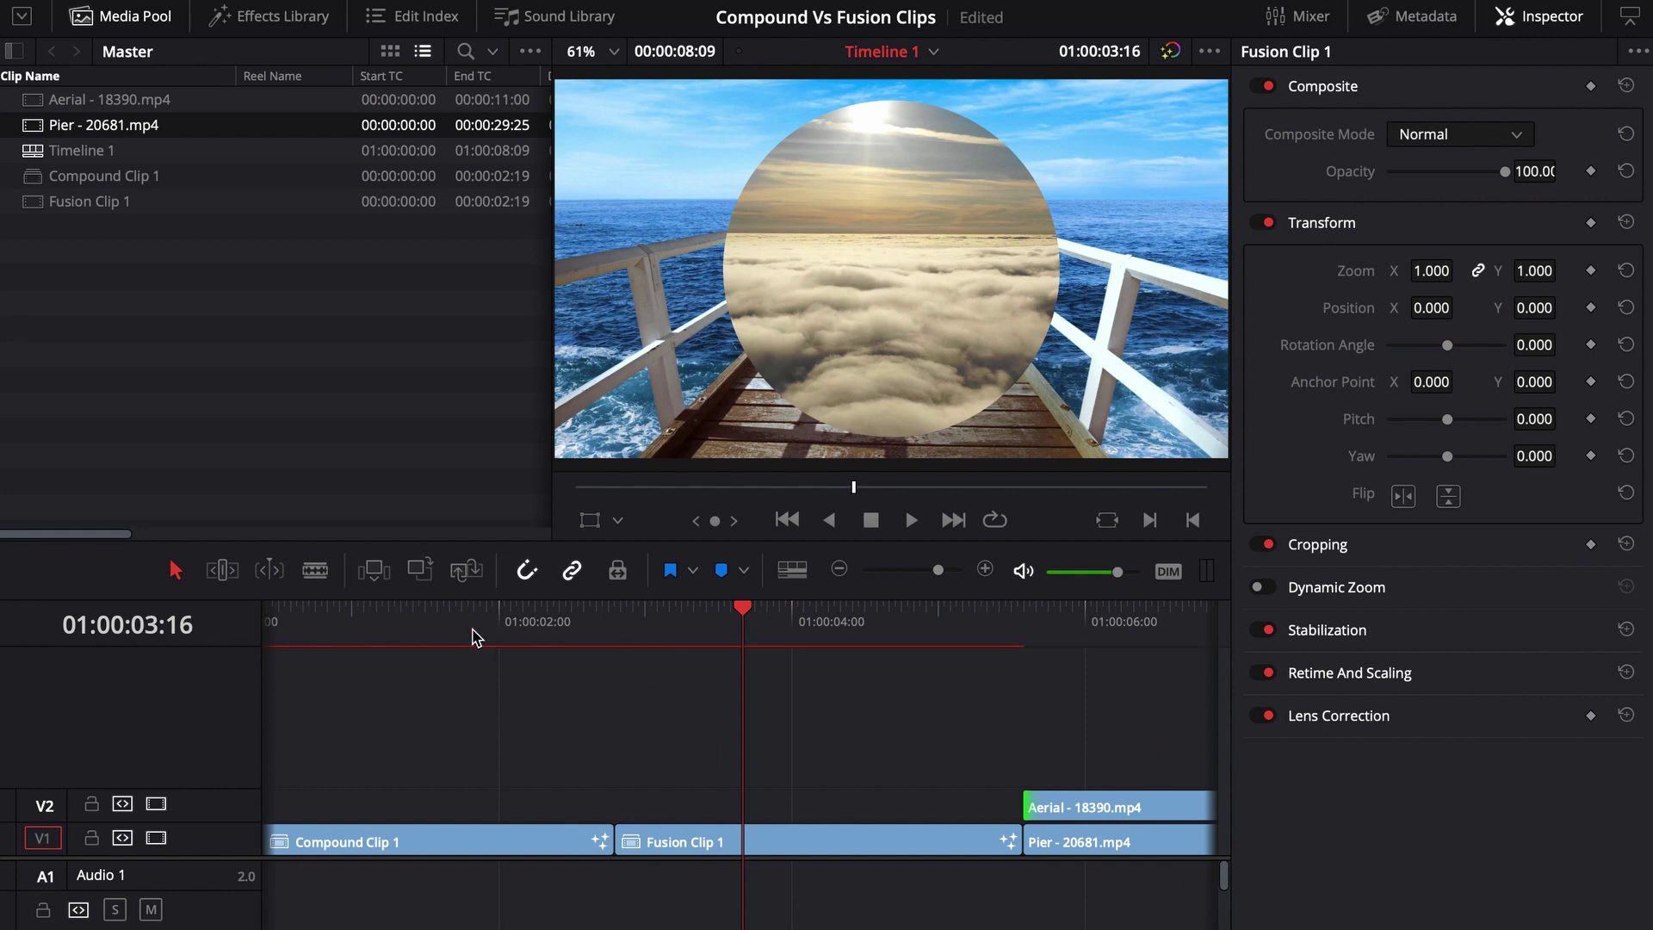
left_click(468, 622)
left_click_drag(468, 621, 780, 620)
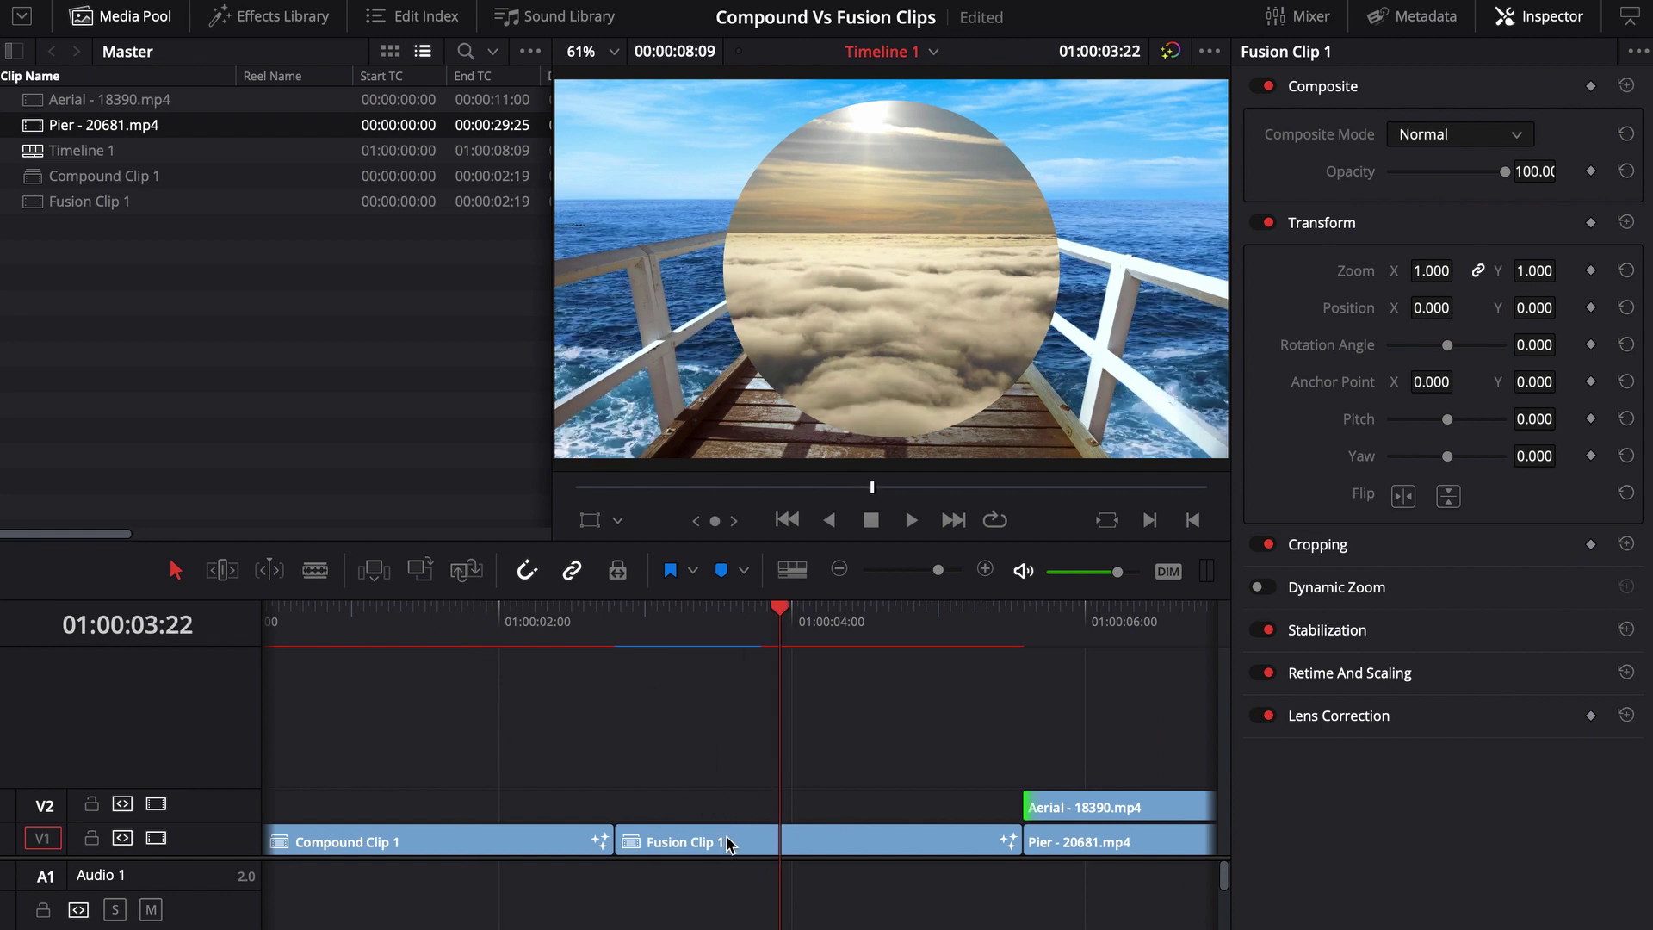
left_click(764, 929)
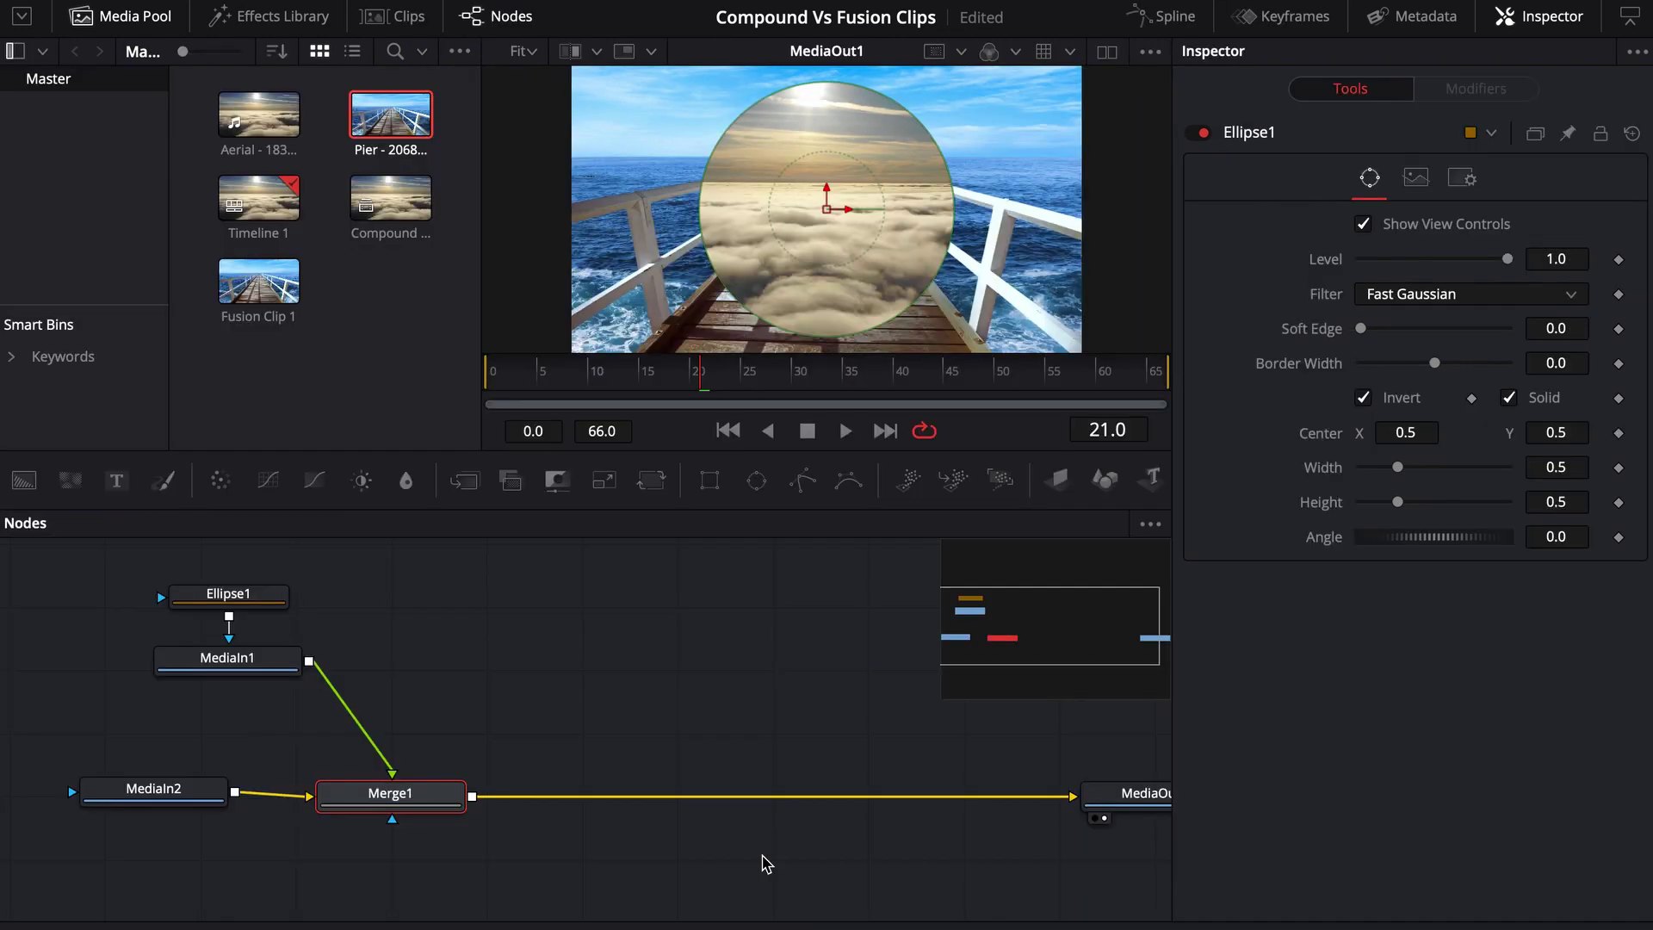
left_click_drag(487, 677, 465, 683)
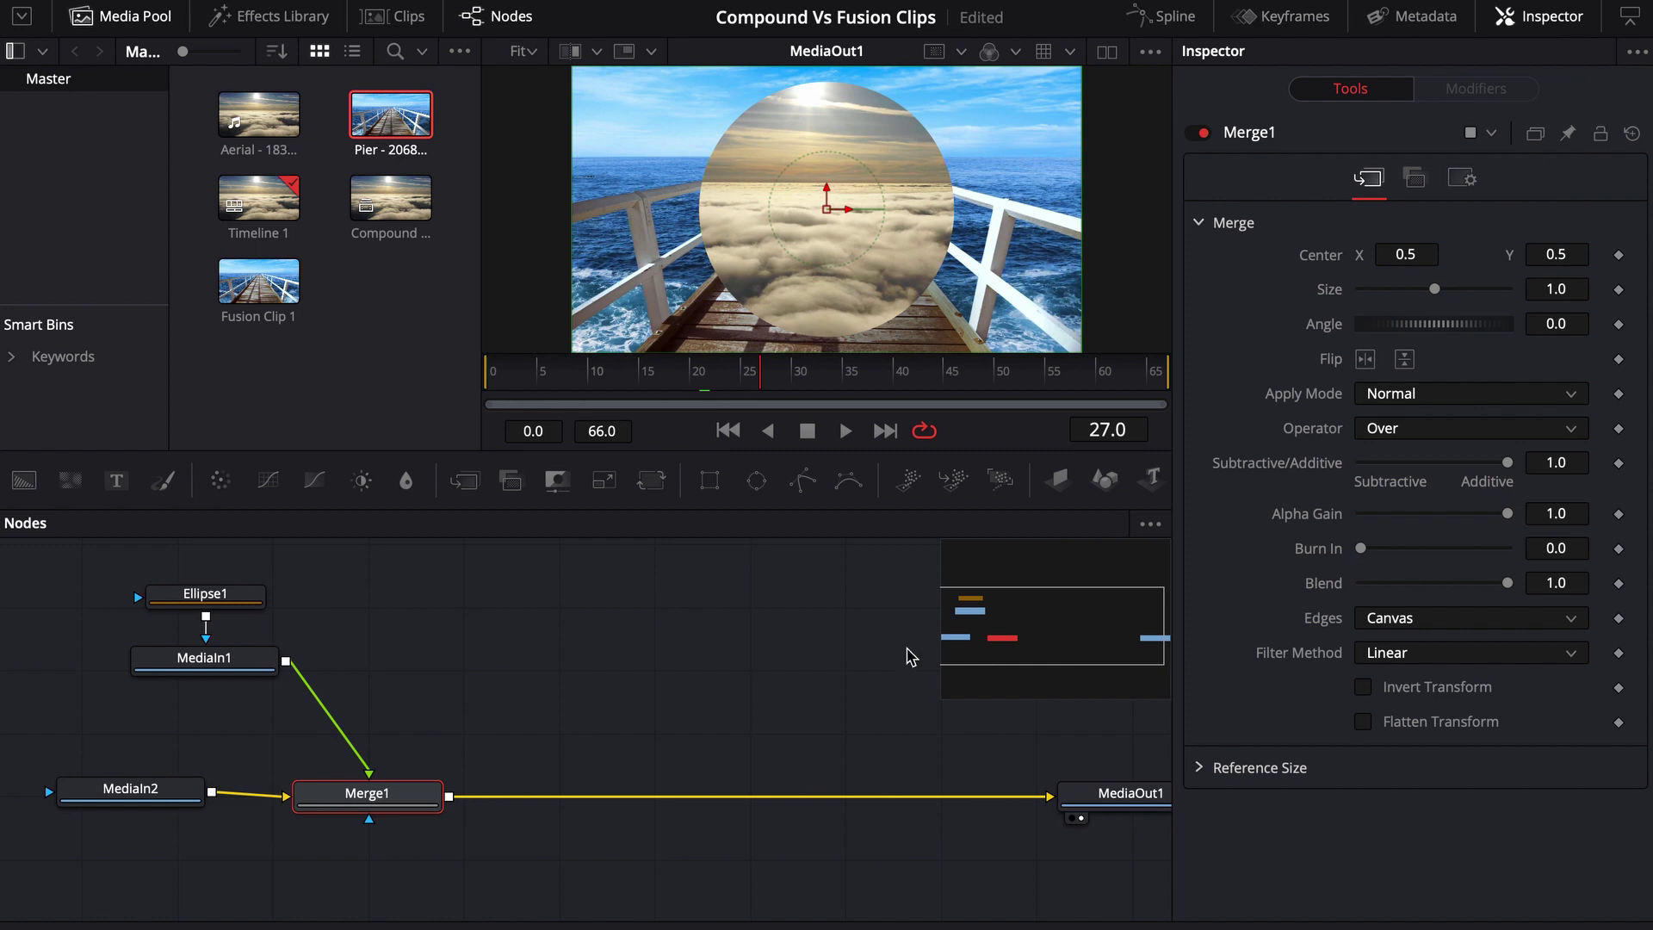
left_click_drag(660, 687, 639, 688)
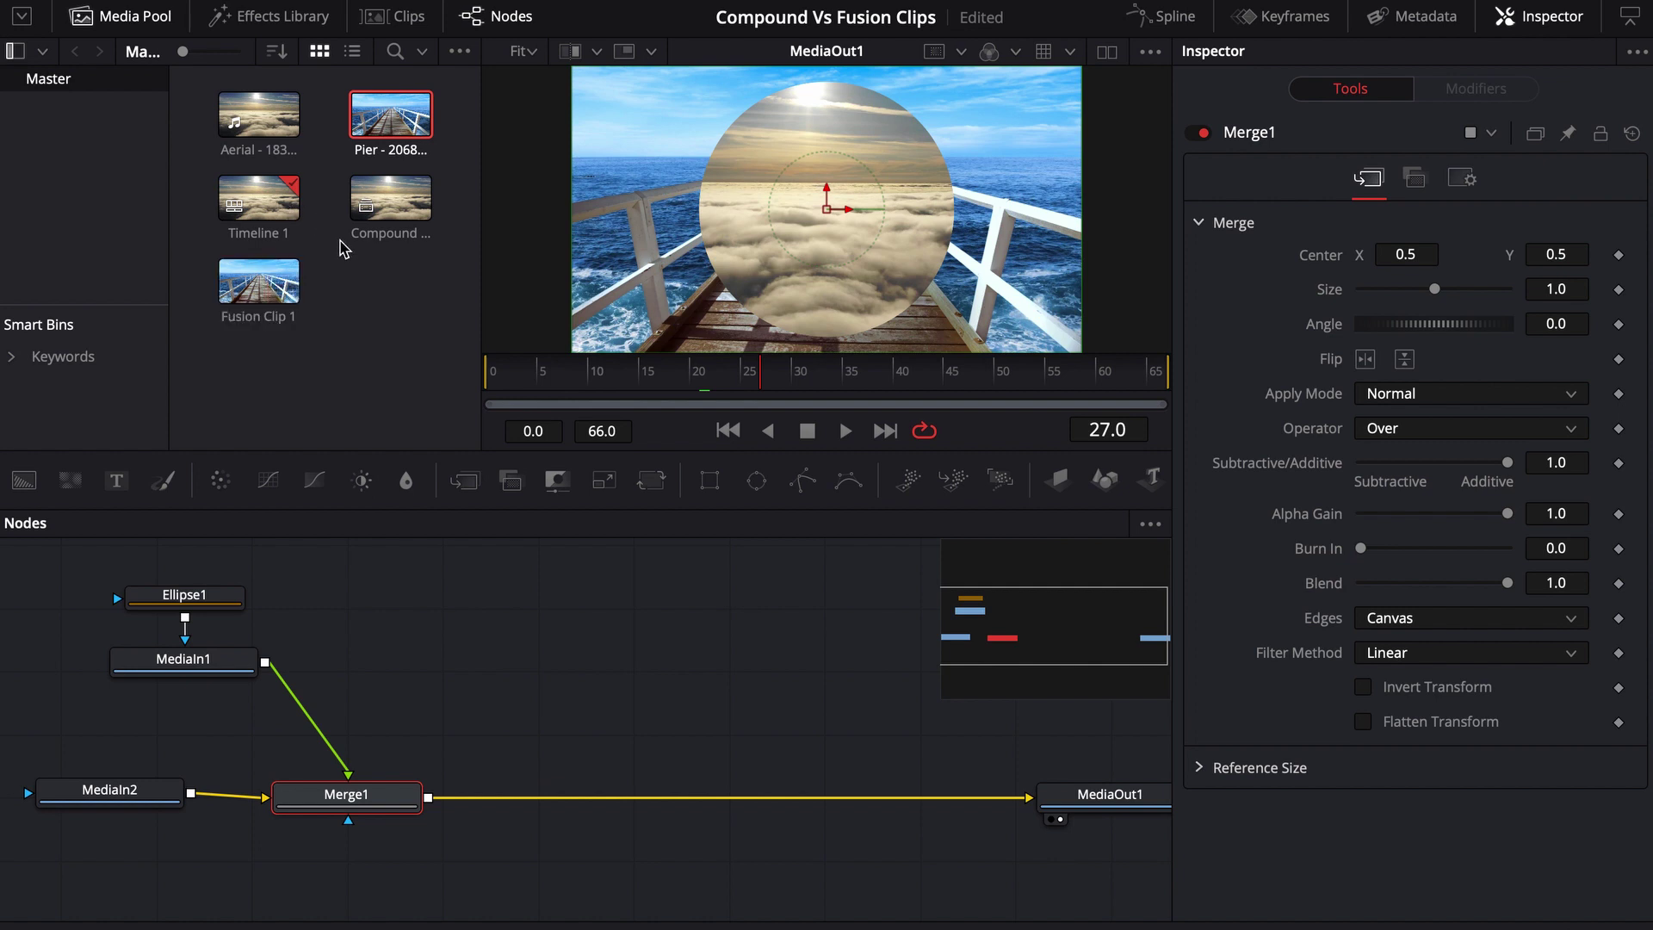
Step: Try adding the Aerial clip as a separate media node and fit all node time ranges in the Keyframes editor
left_click_drag(258, 116, 439, 636)
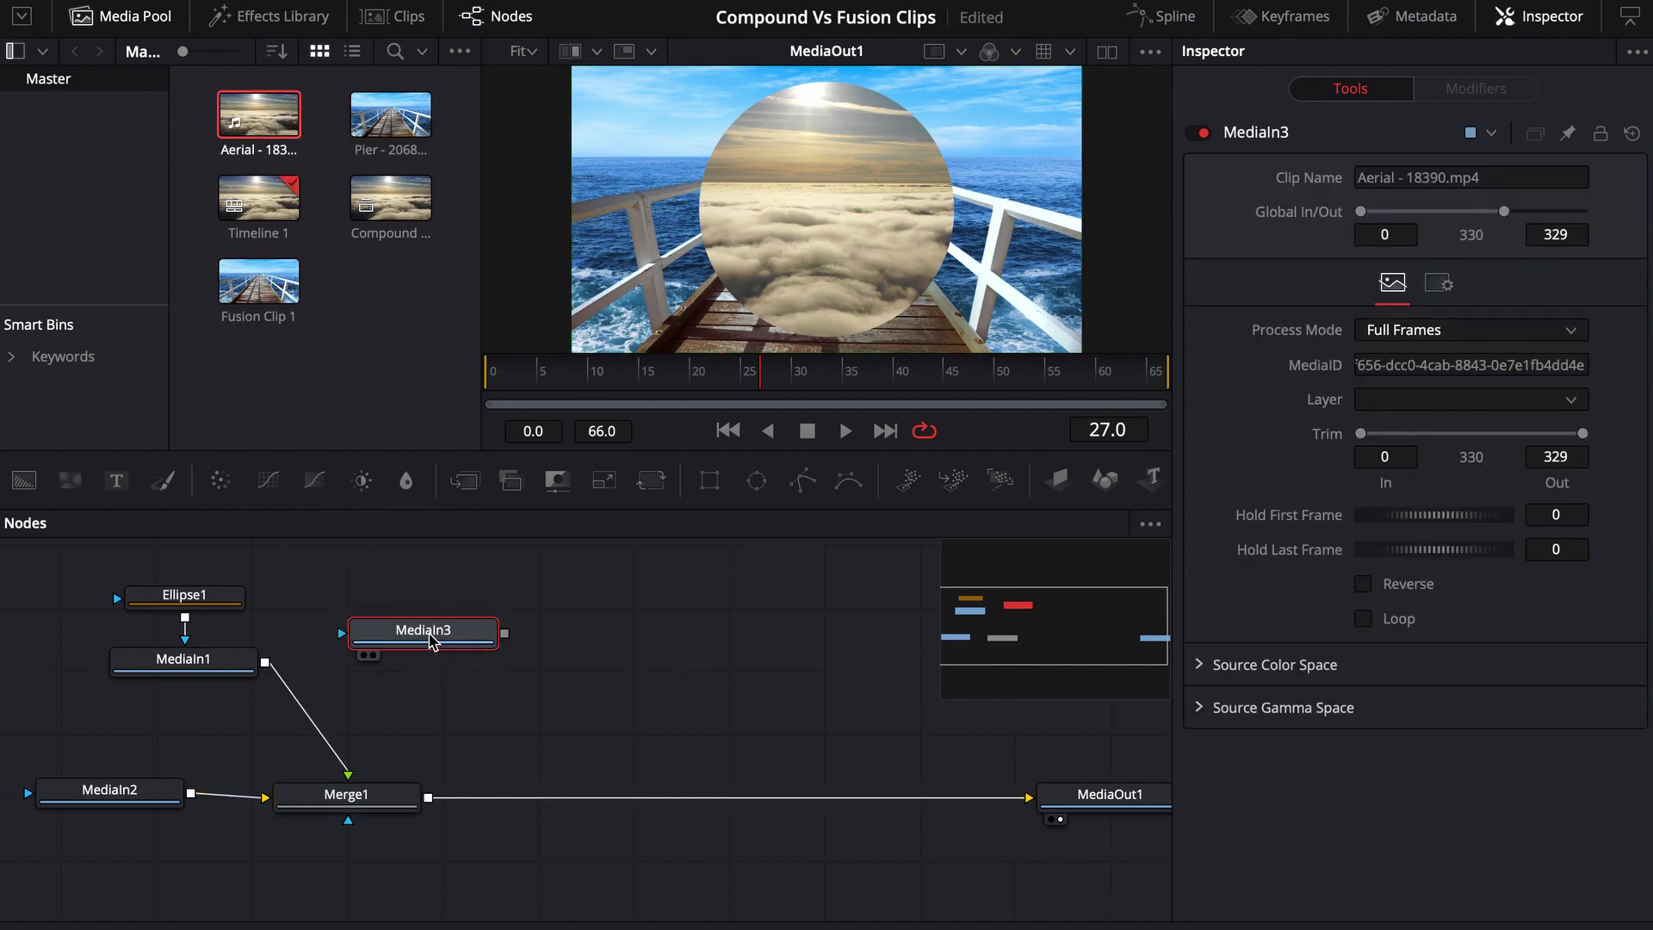
left_click_drag(385, 639, 541, 611)
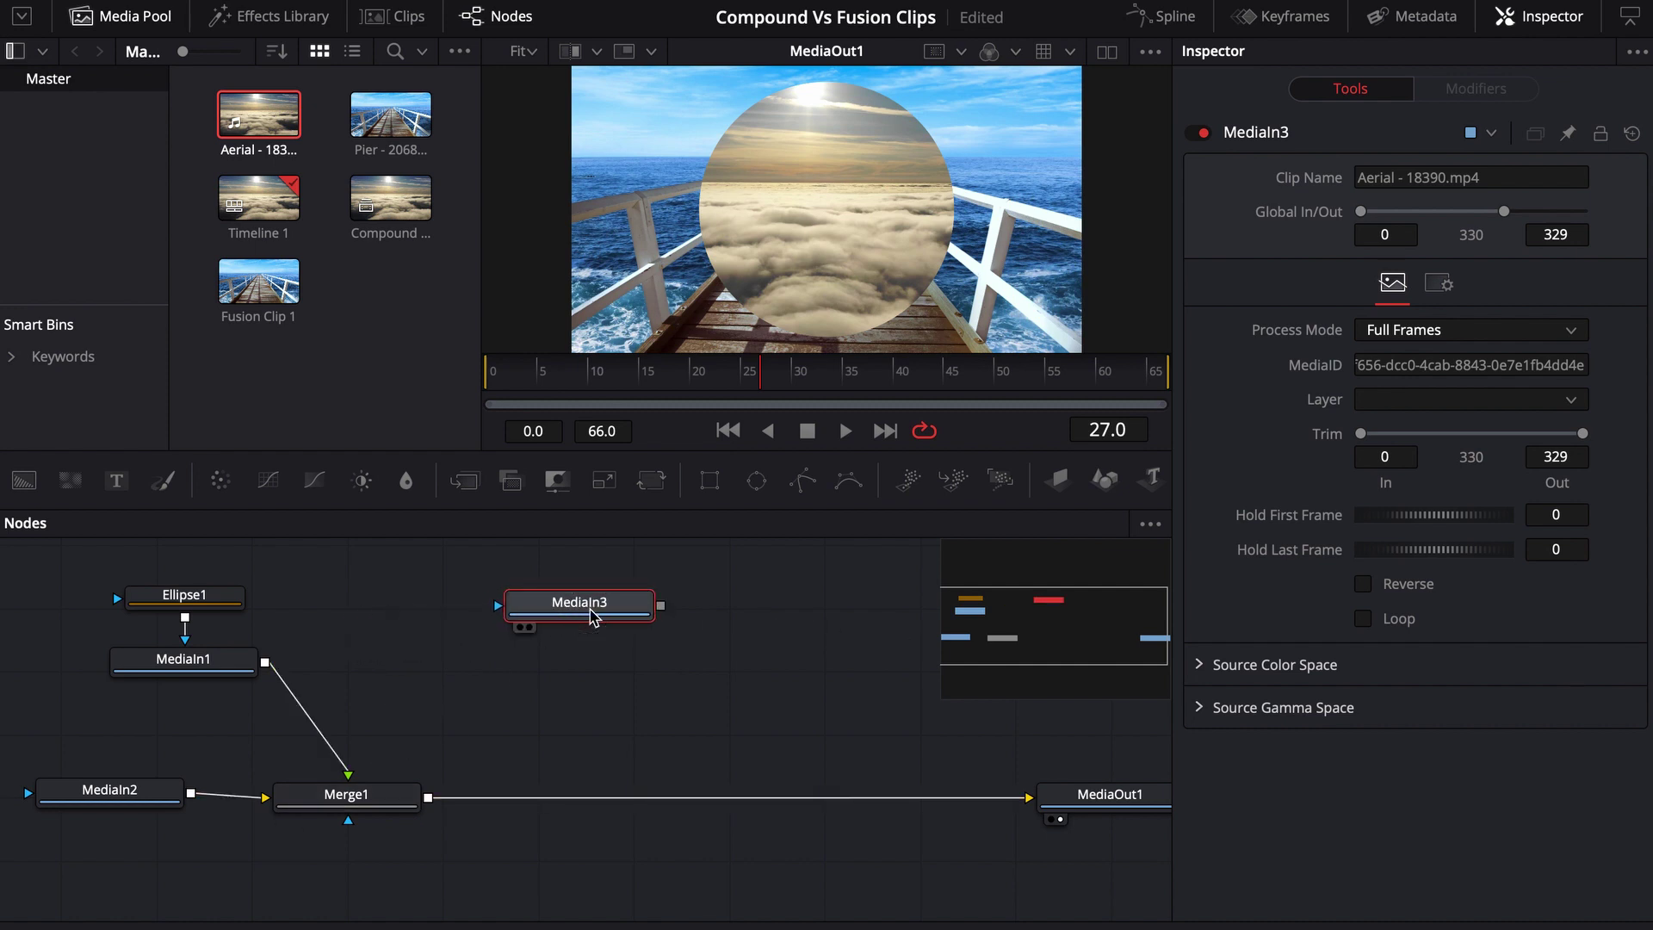
left_click(1281, 15)
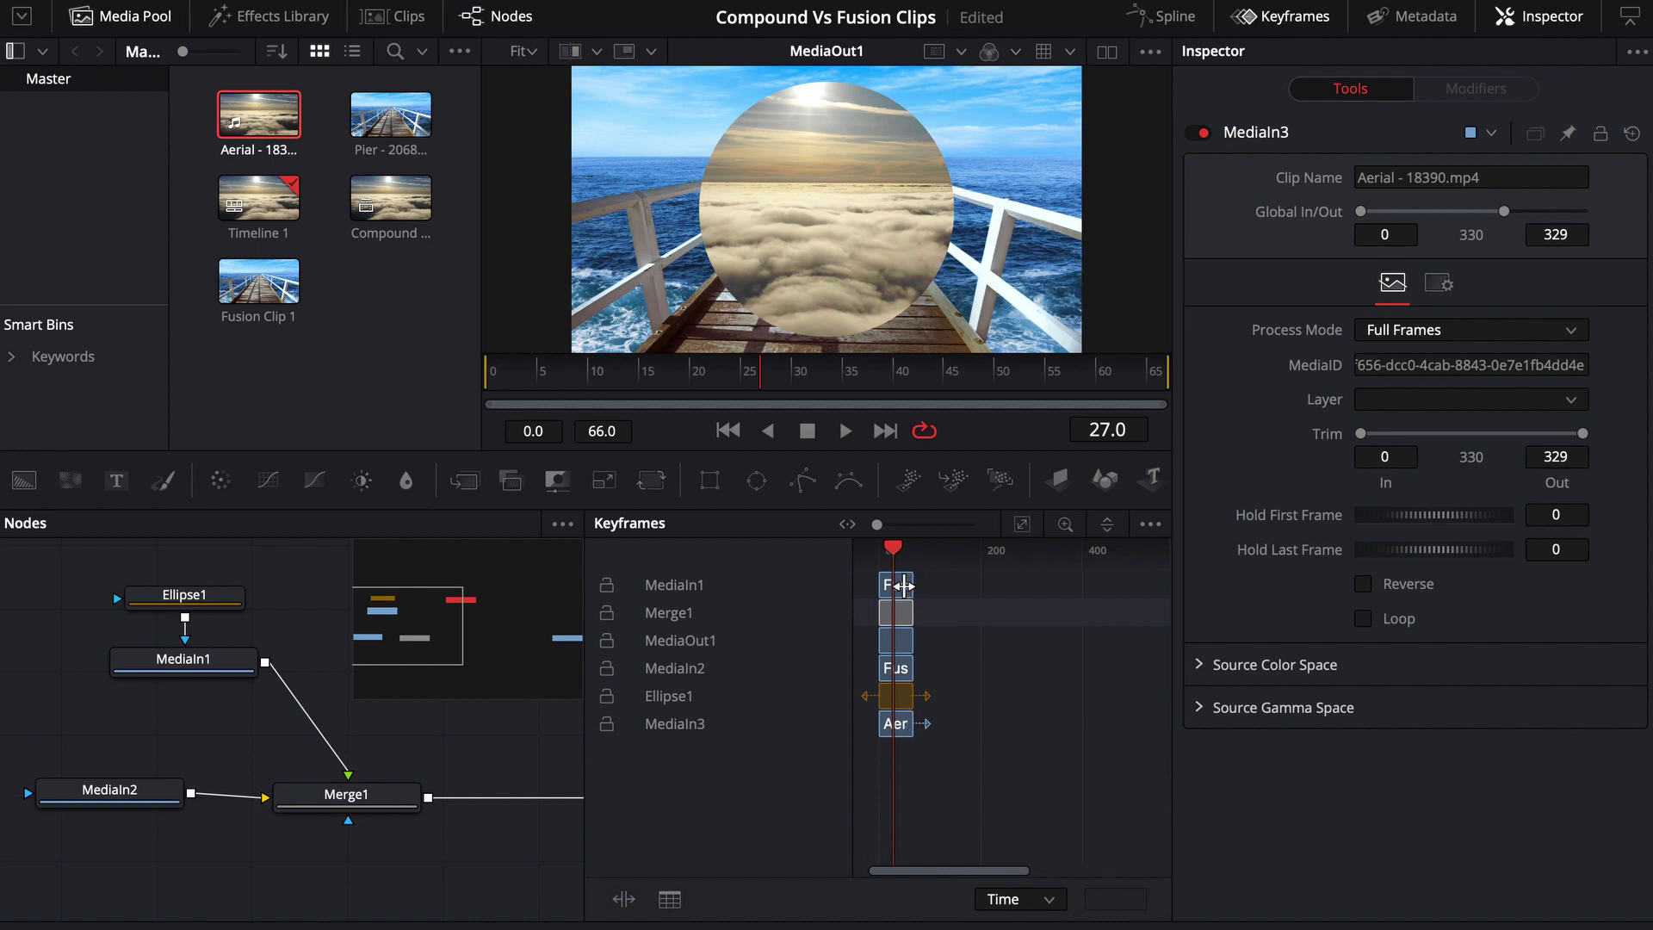
left_click(1022, 525)
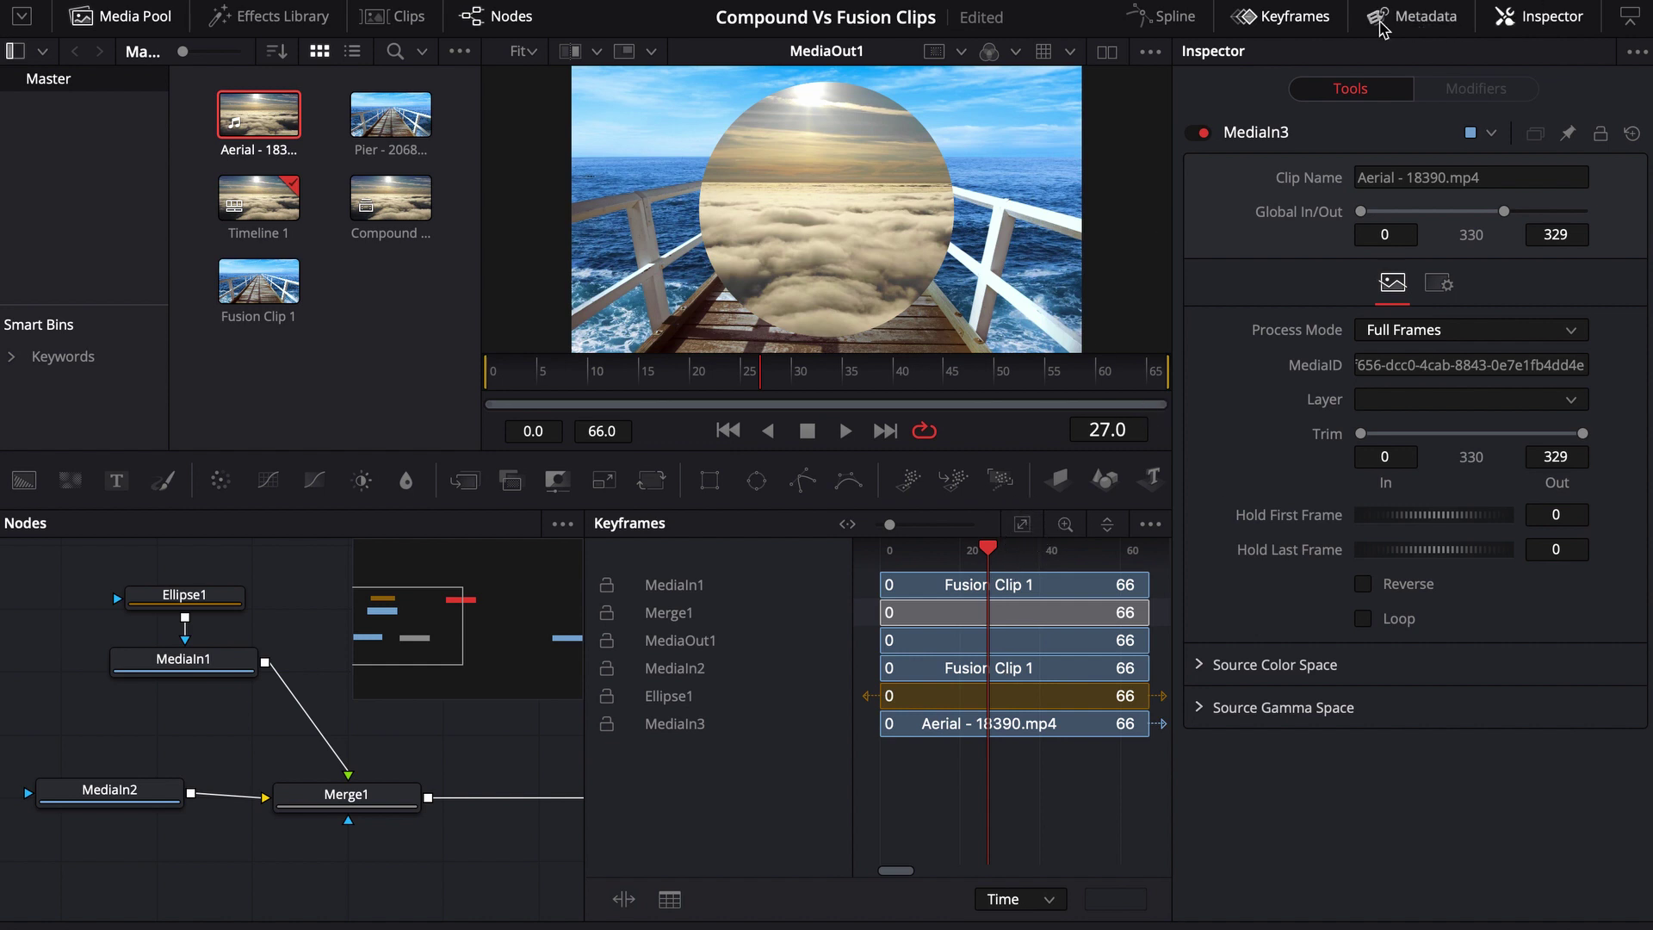
left_click(1283, 17)
left_click_drag(546, 658, 618, 661)
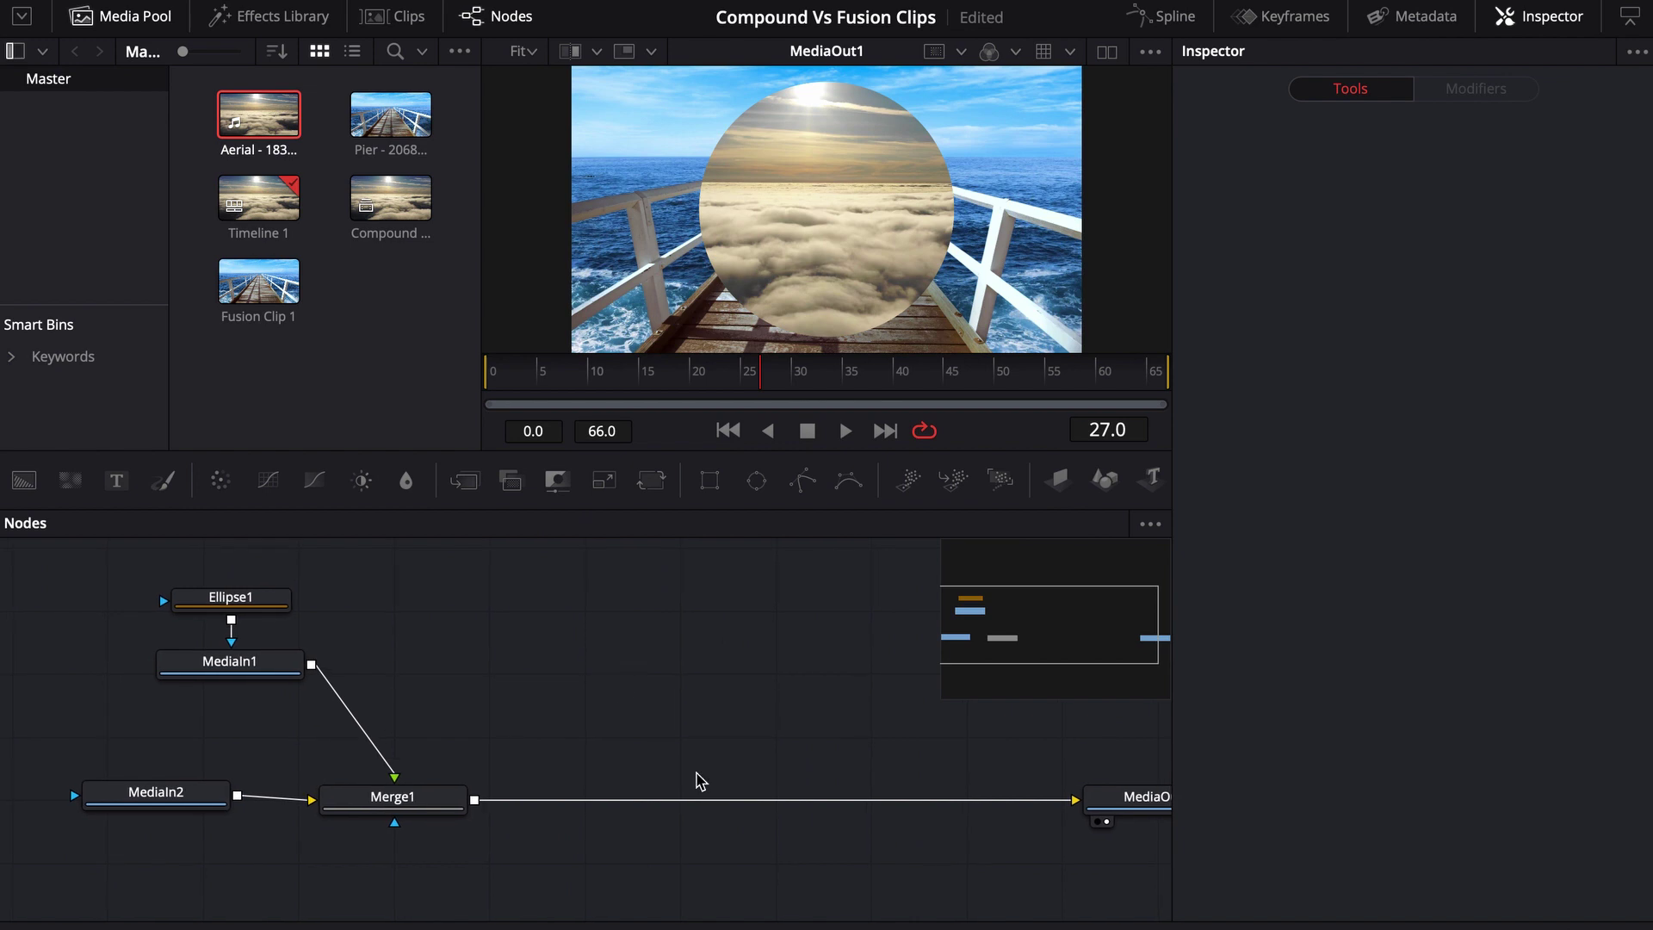
Step: On the Edit page at 01:00:06:10, set the Zoom of the Aerial clip on V2 to 0.450
key("shift+4")
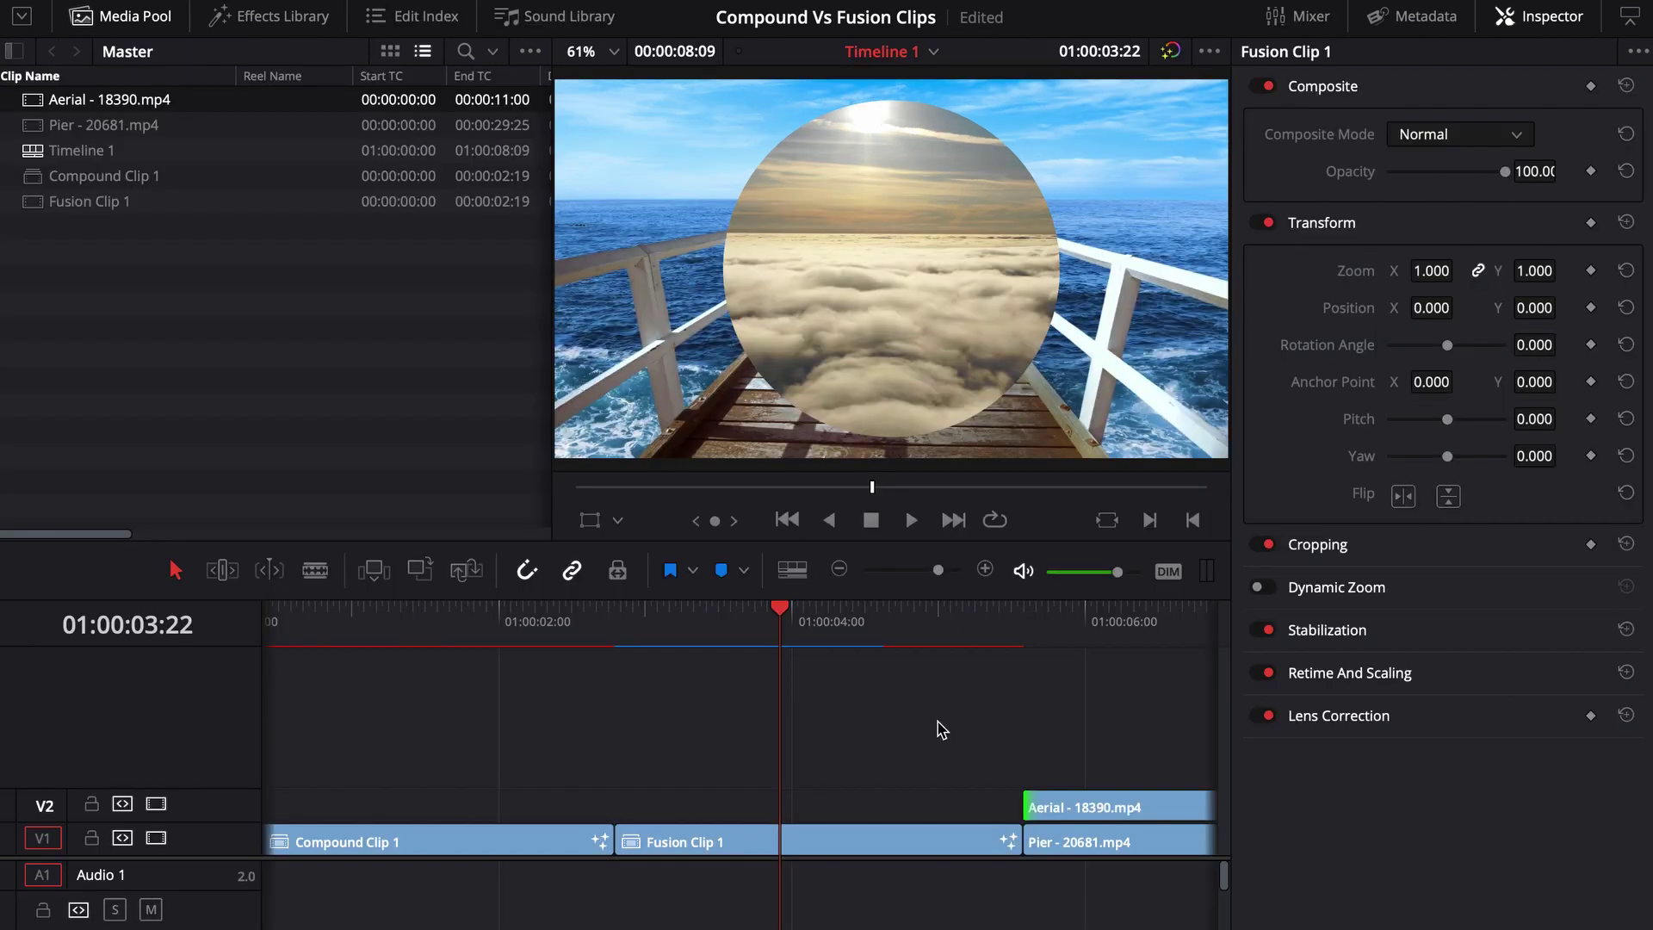
scroll(528, 727, "right", 5)
left_click_drag(364, 613, 715, 670)
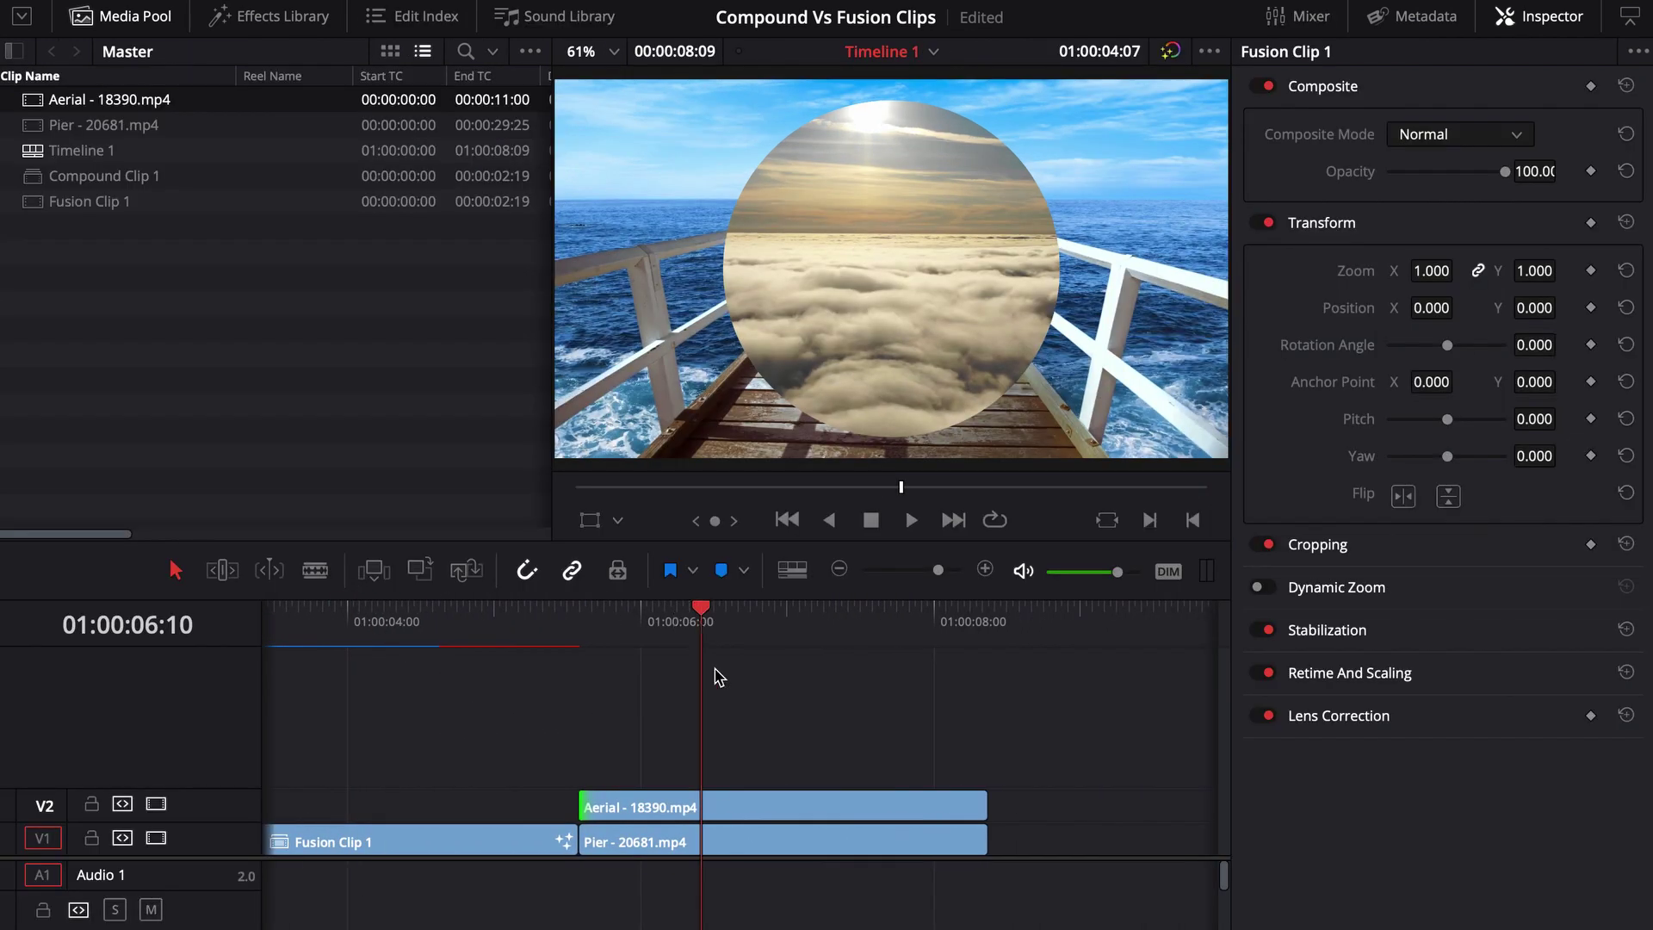
left_click(757, 806)
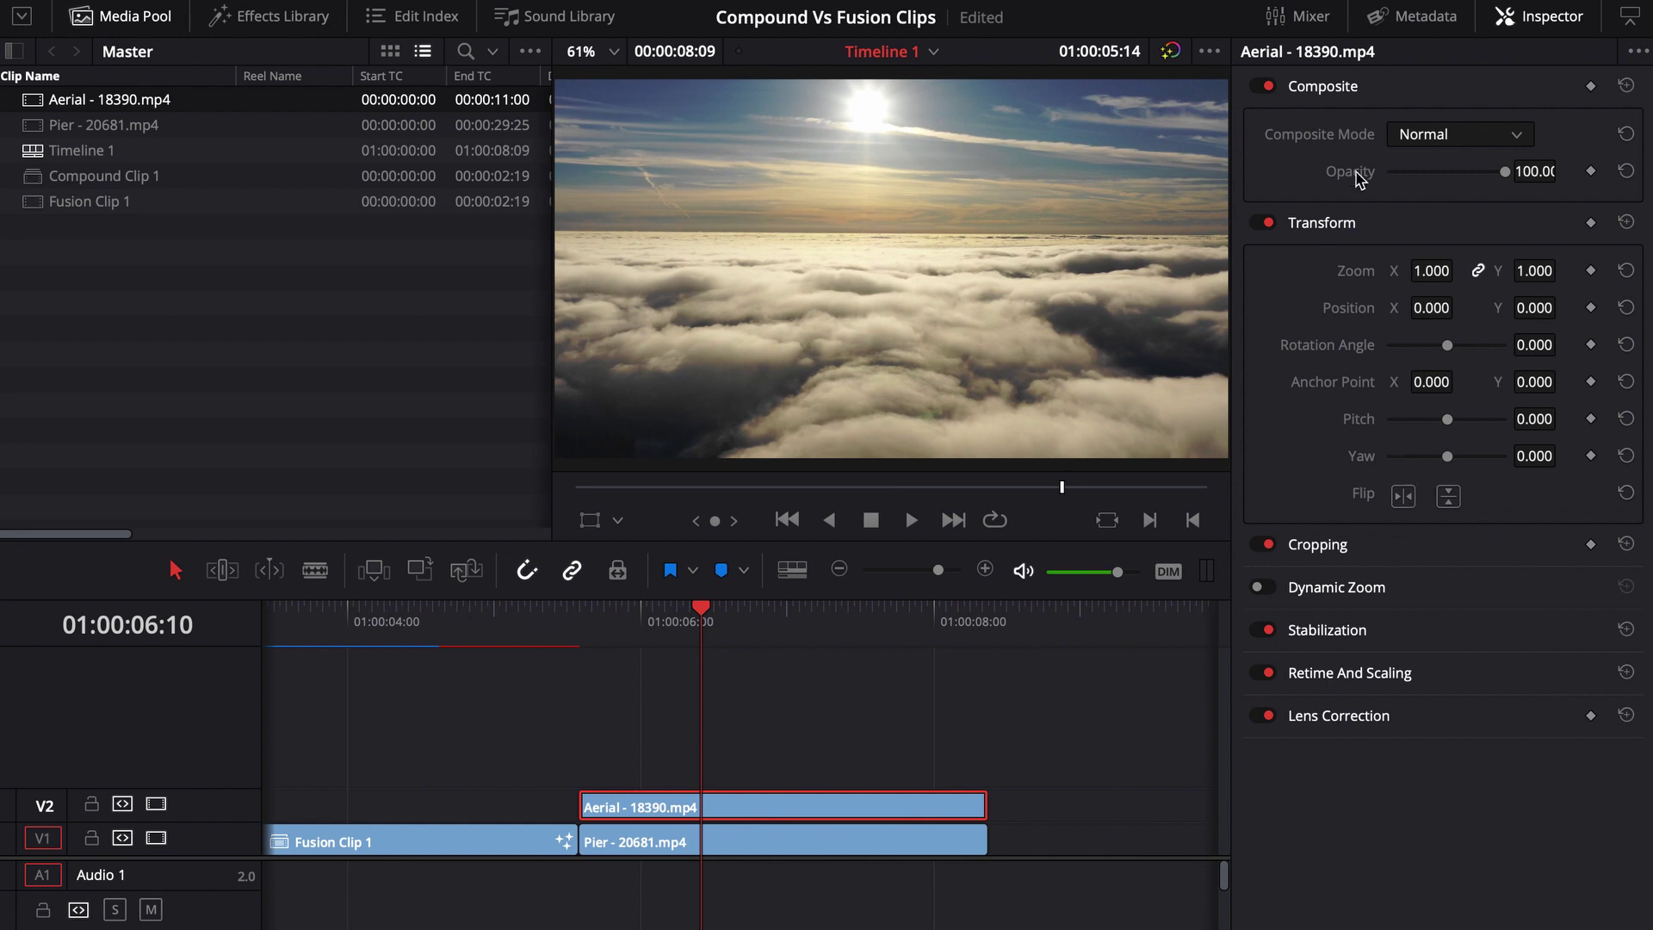
left_click_drag(1432, 271, 1359, 271)
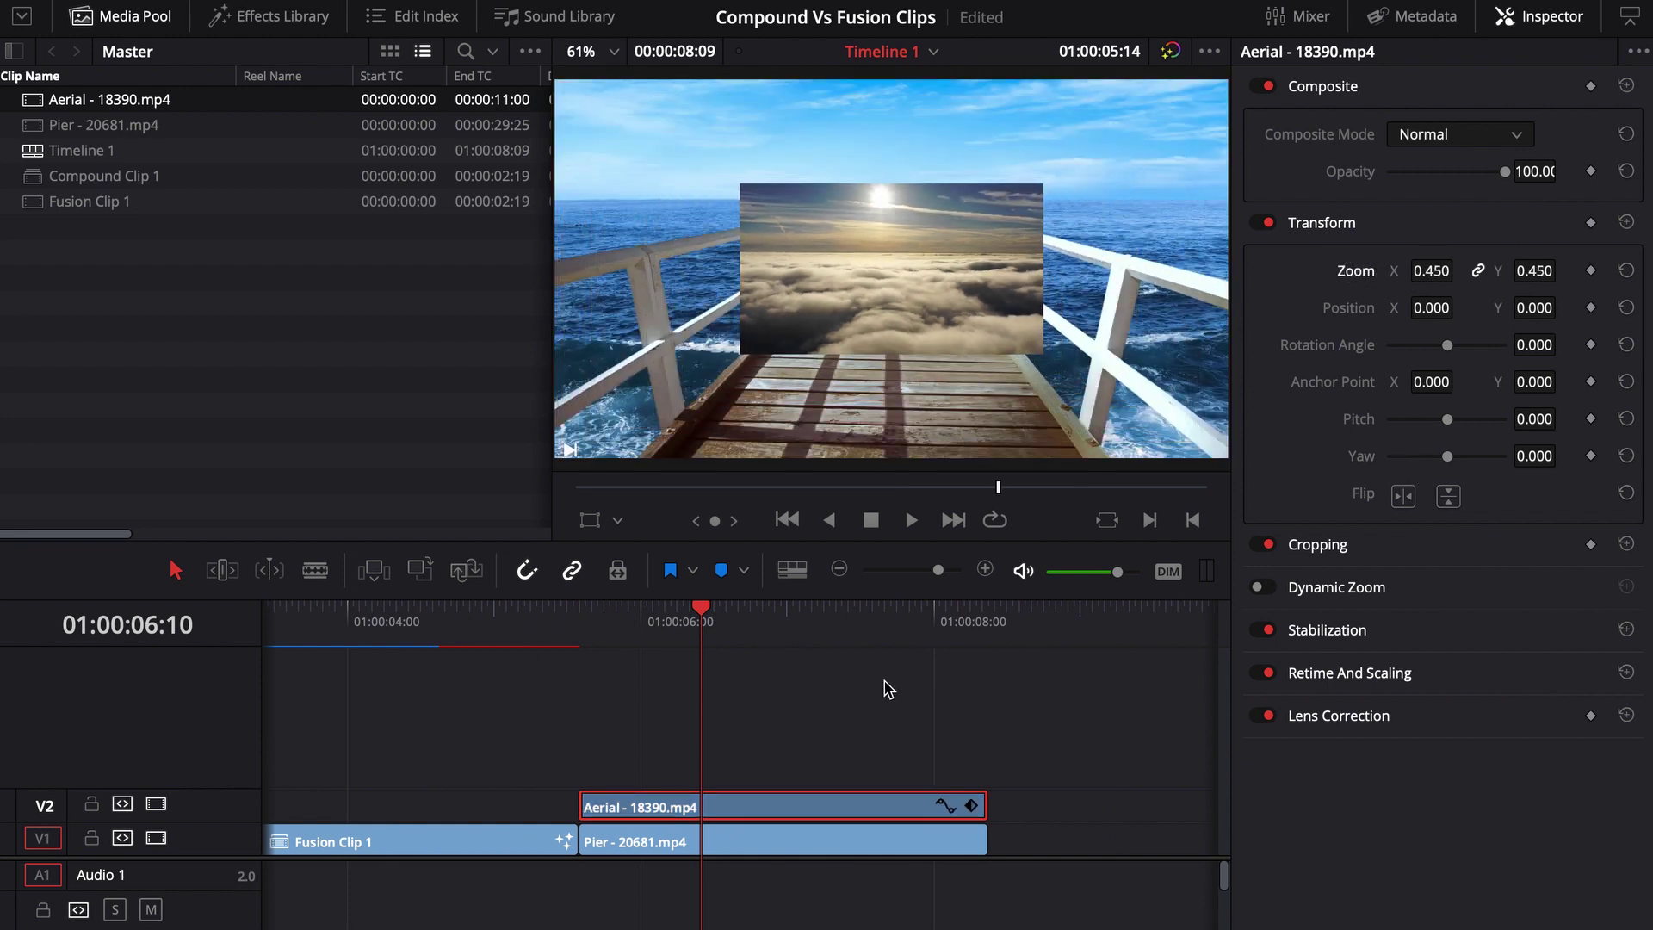
Step: Combine the stacked Aerial and Pier clips into a new compound clip named Compound Clip 2
left_click(819, 837, "ctrl")
right_click(814, 813)
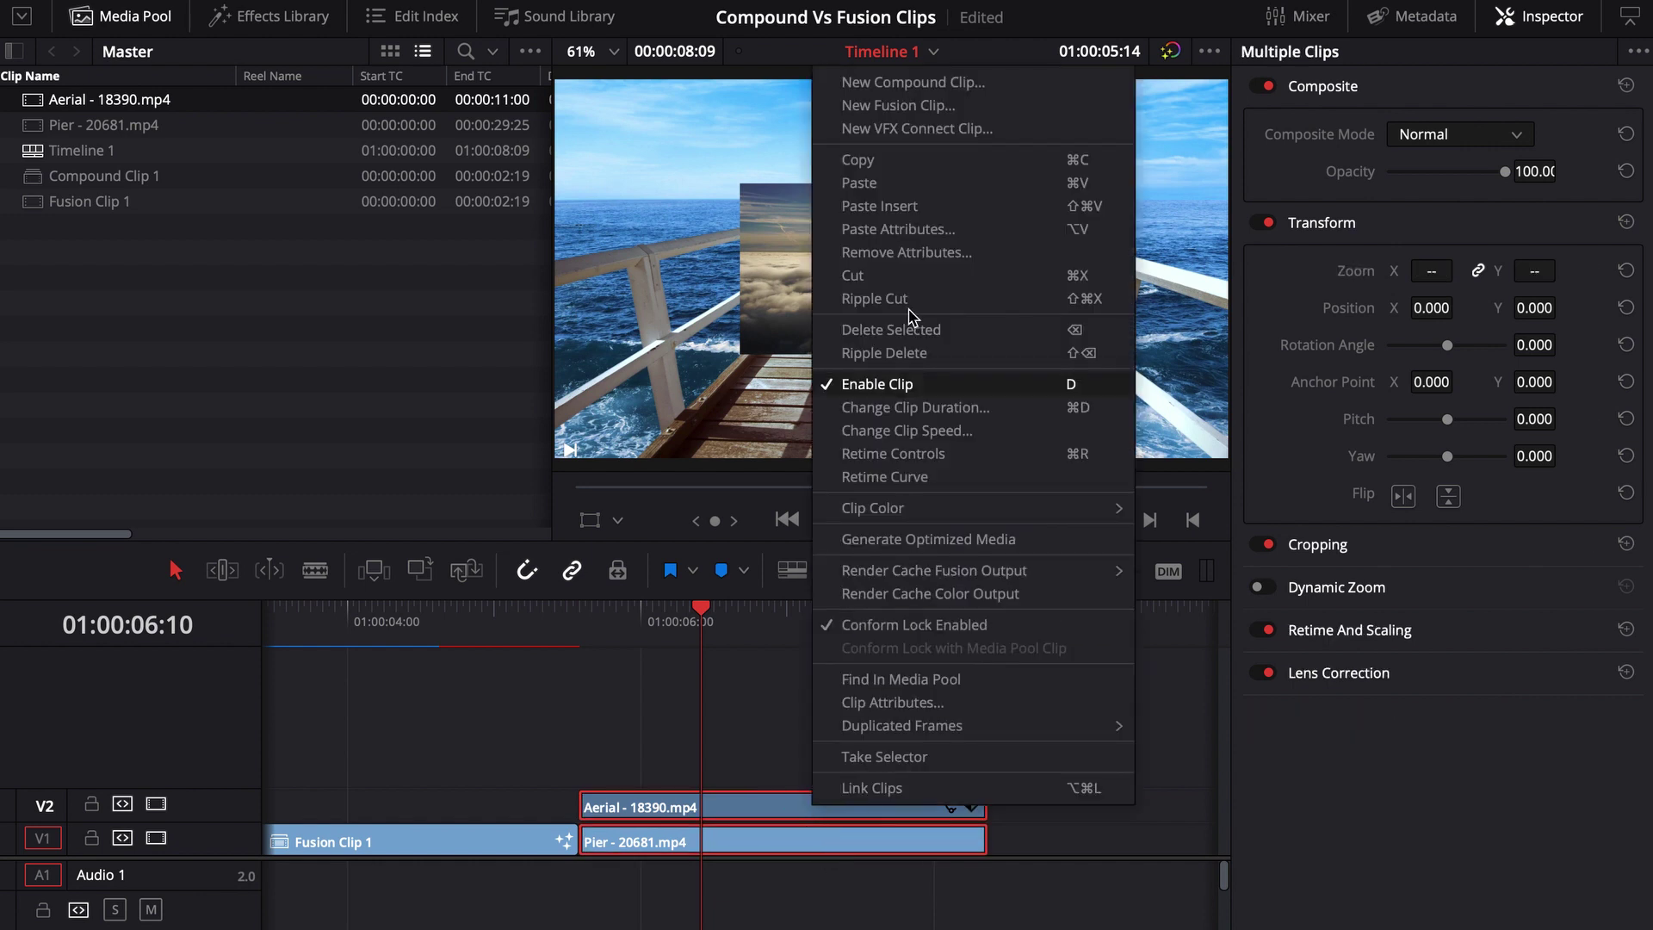
left_click(892, 84)
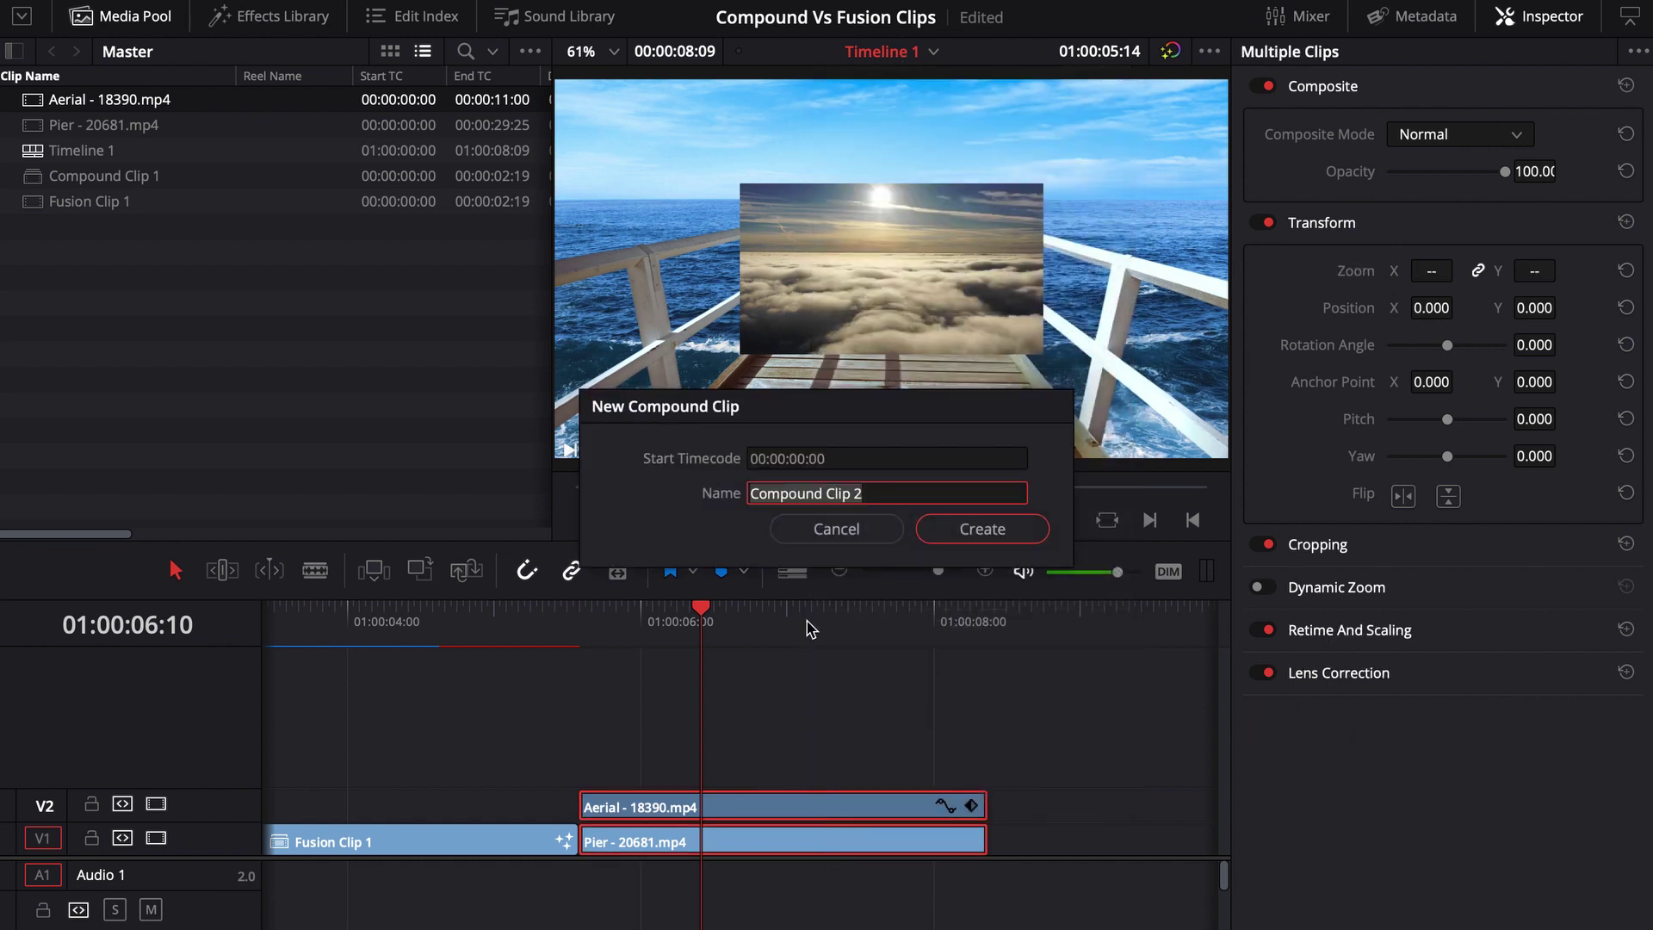
left_click(980, 527)
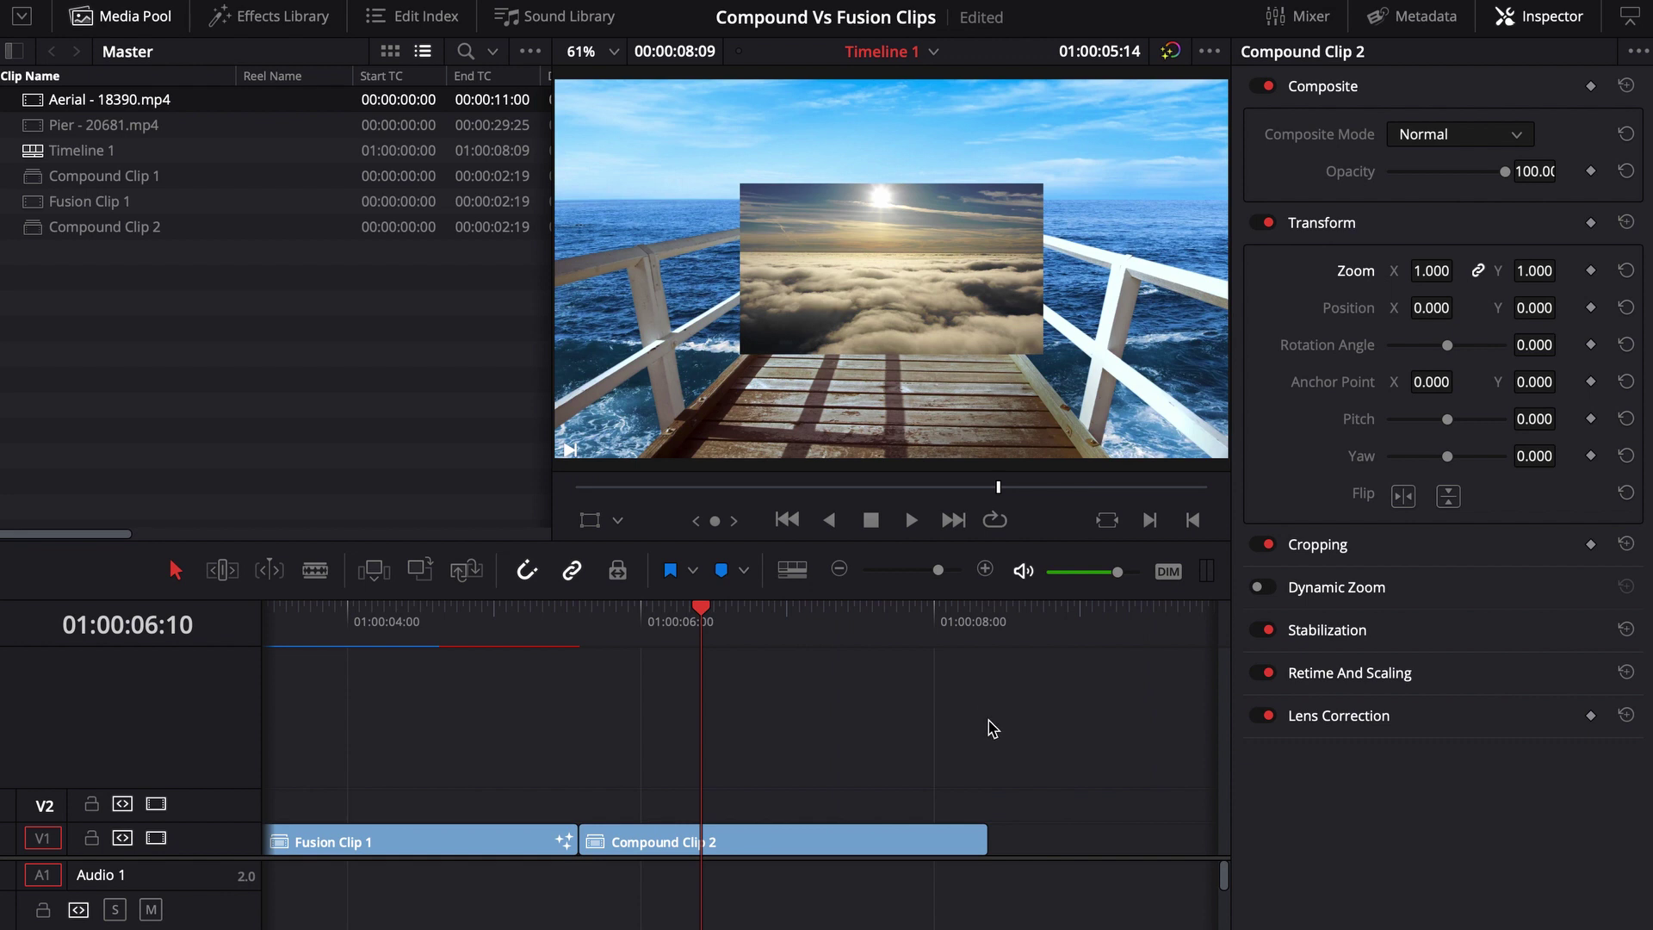
Step: Open Compound Clip 2 in Fusion and play back its single MediaIn1 composite
key("shift+5")
left_click(185, 686)
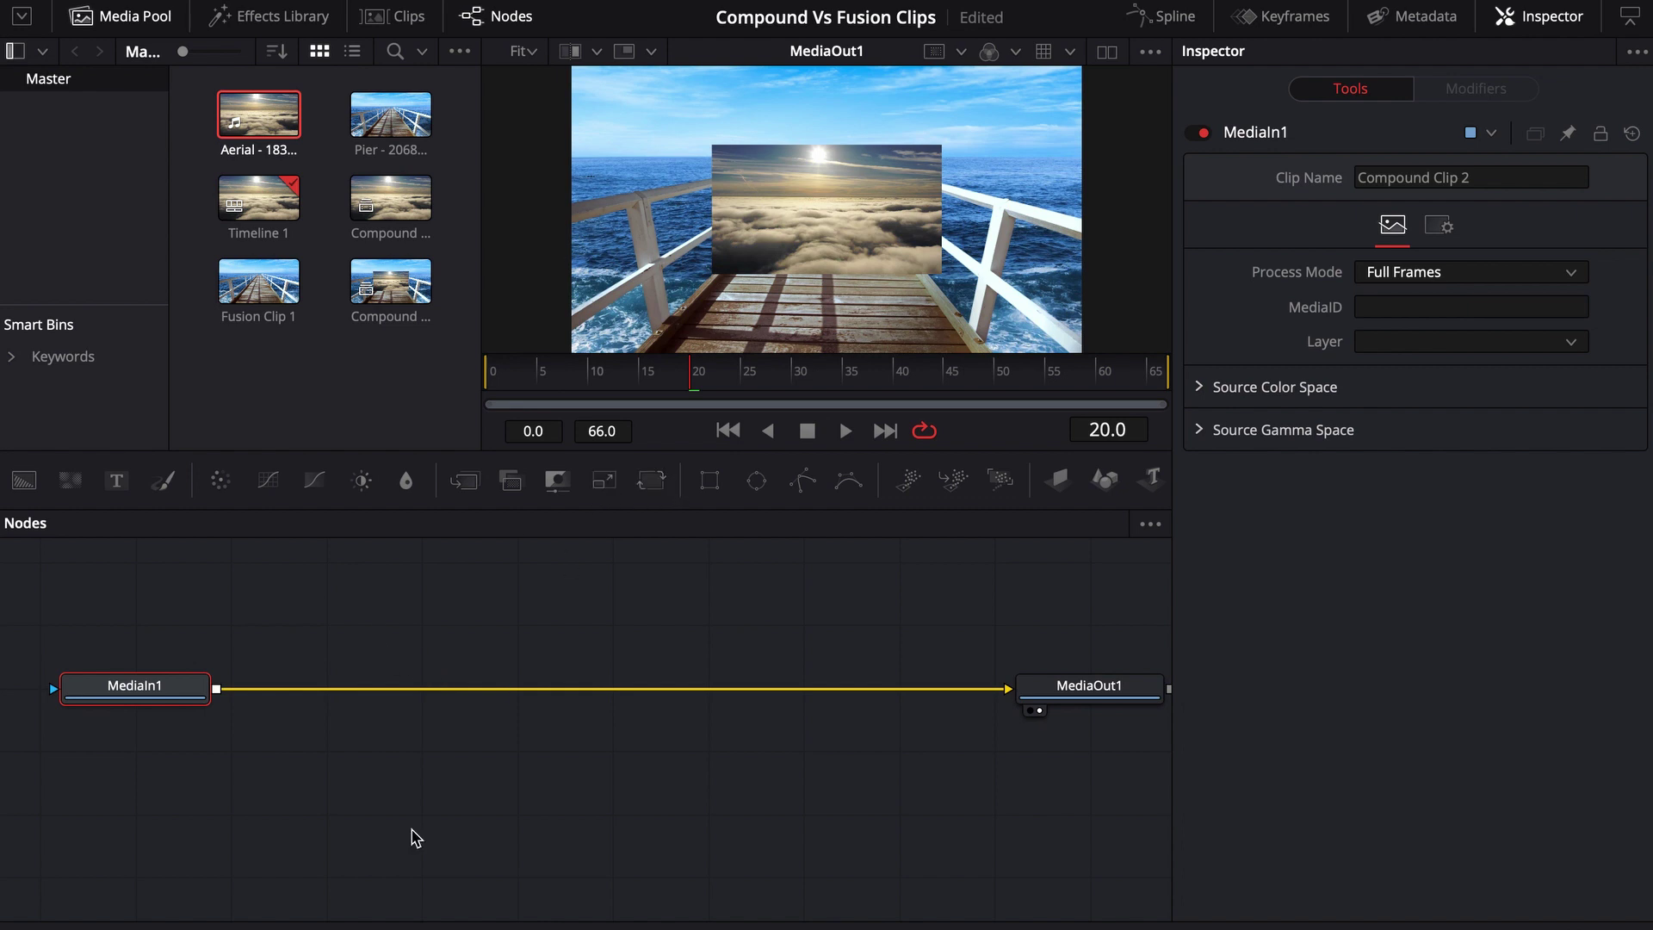
key("space")
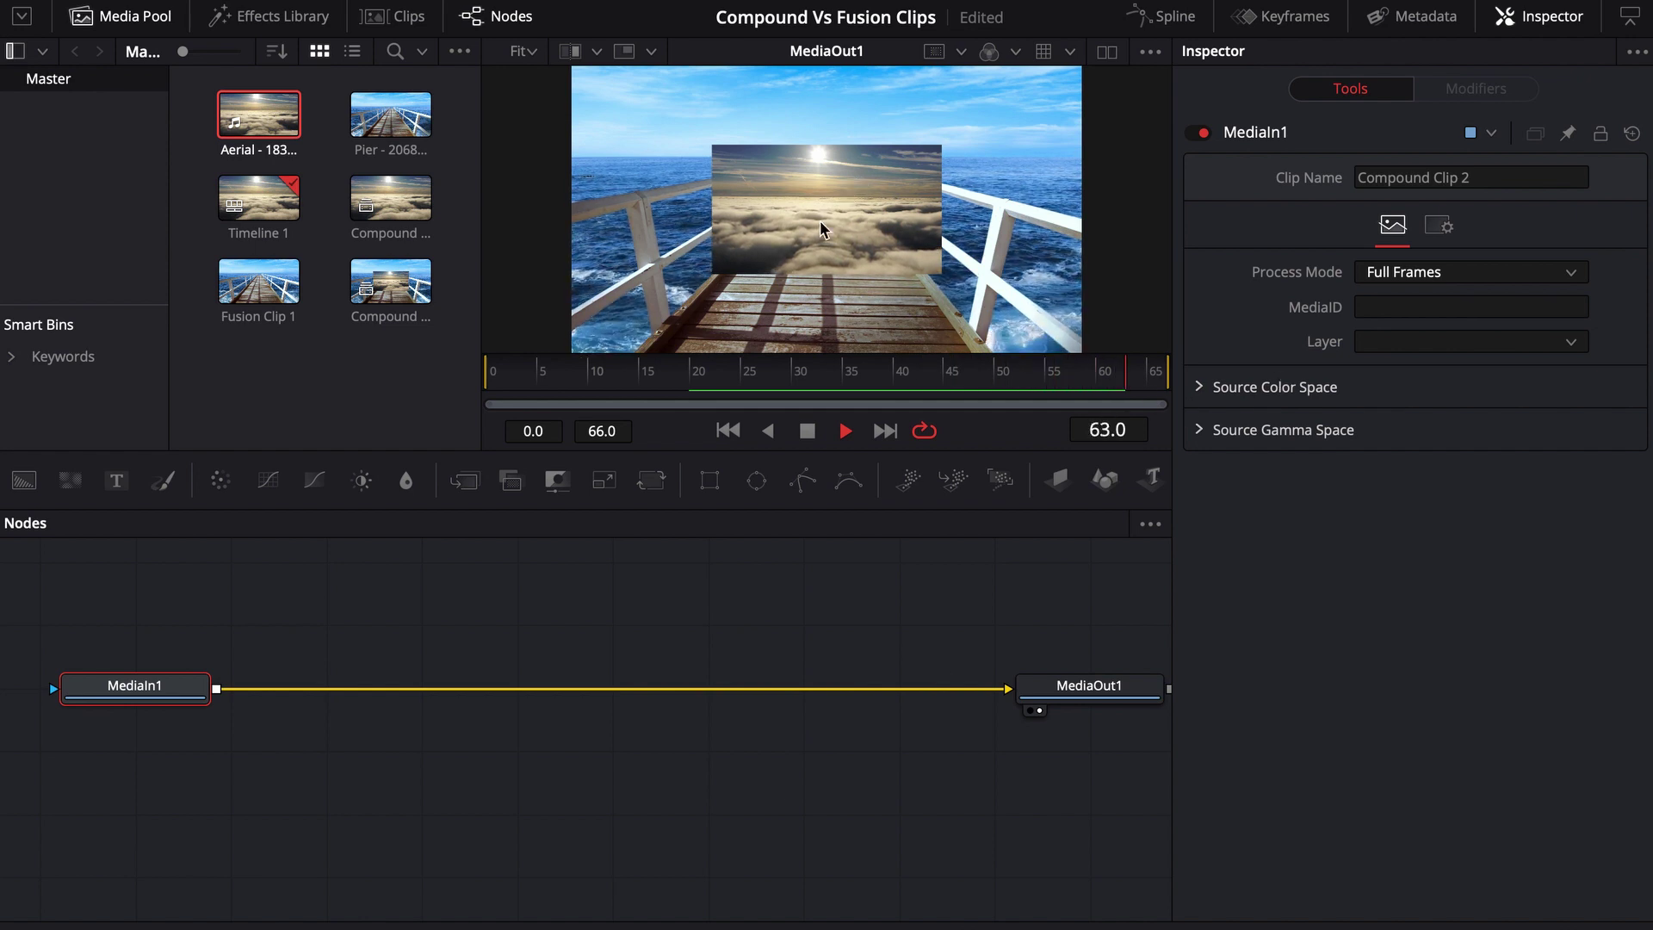
key("space")
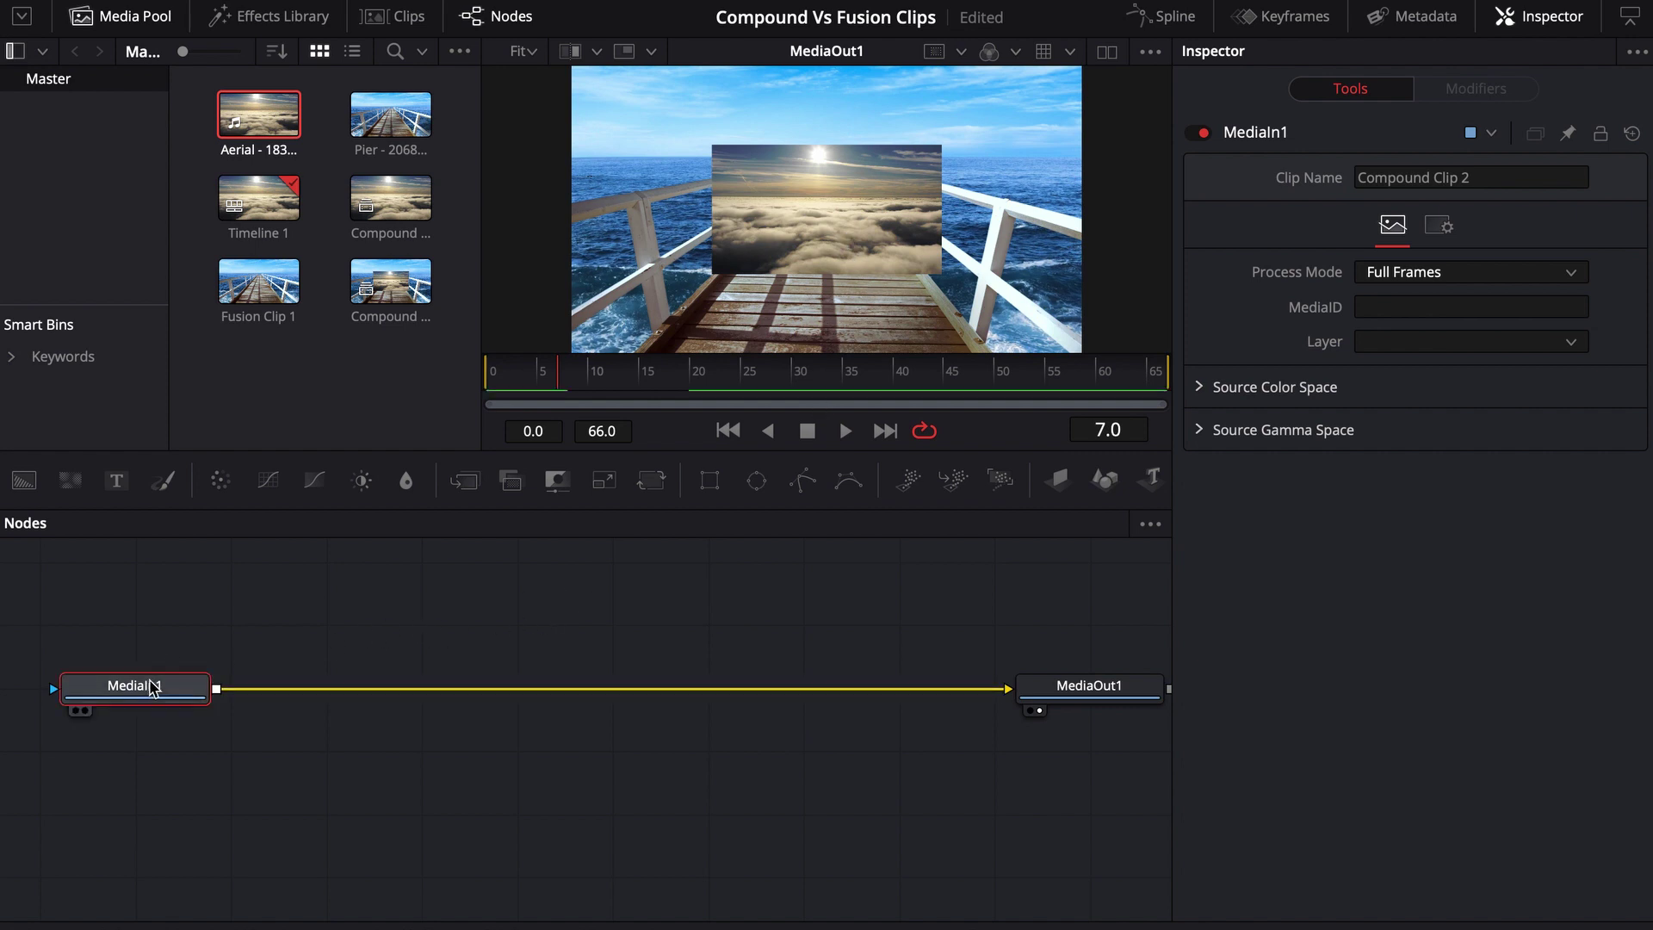
Step: Duplicate MediaIn1 and merge the copy over the original through a new Merge node feeding MediaOut1, viewing the merge
left_click(333, 608)
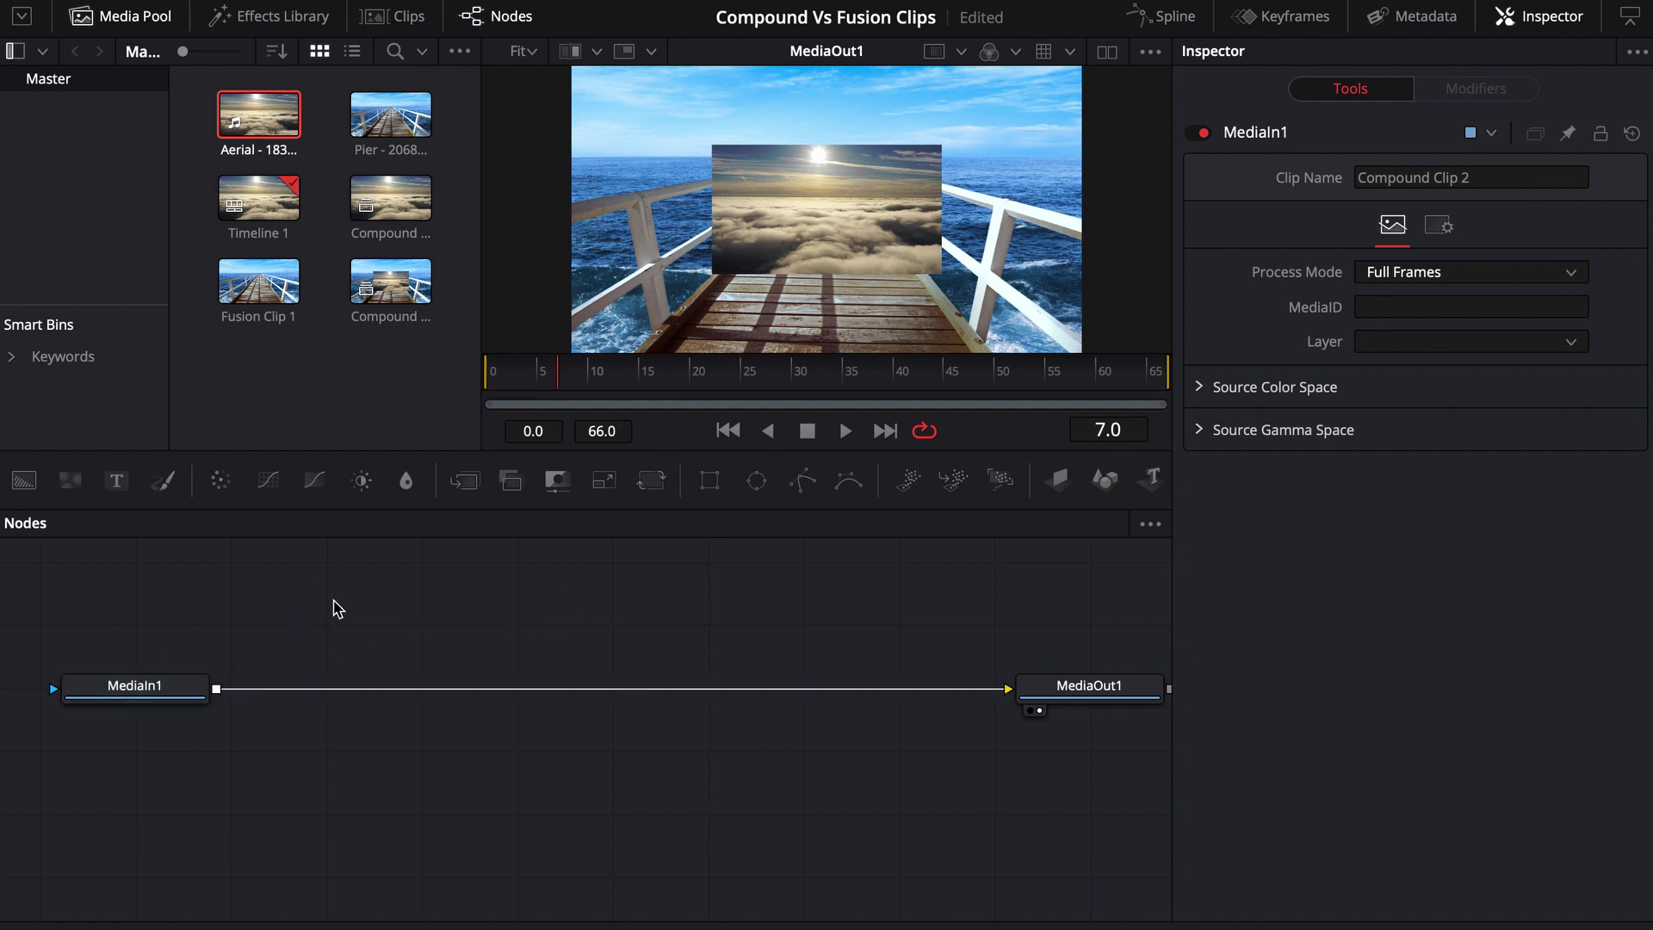
key("ctrl+v")
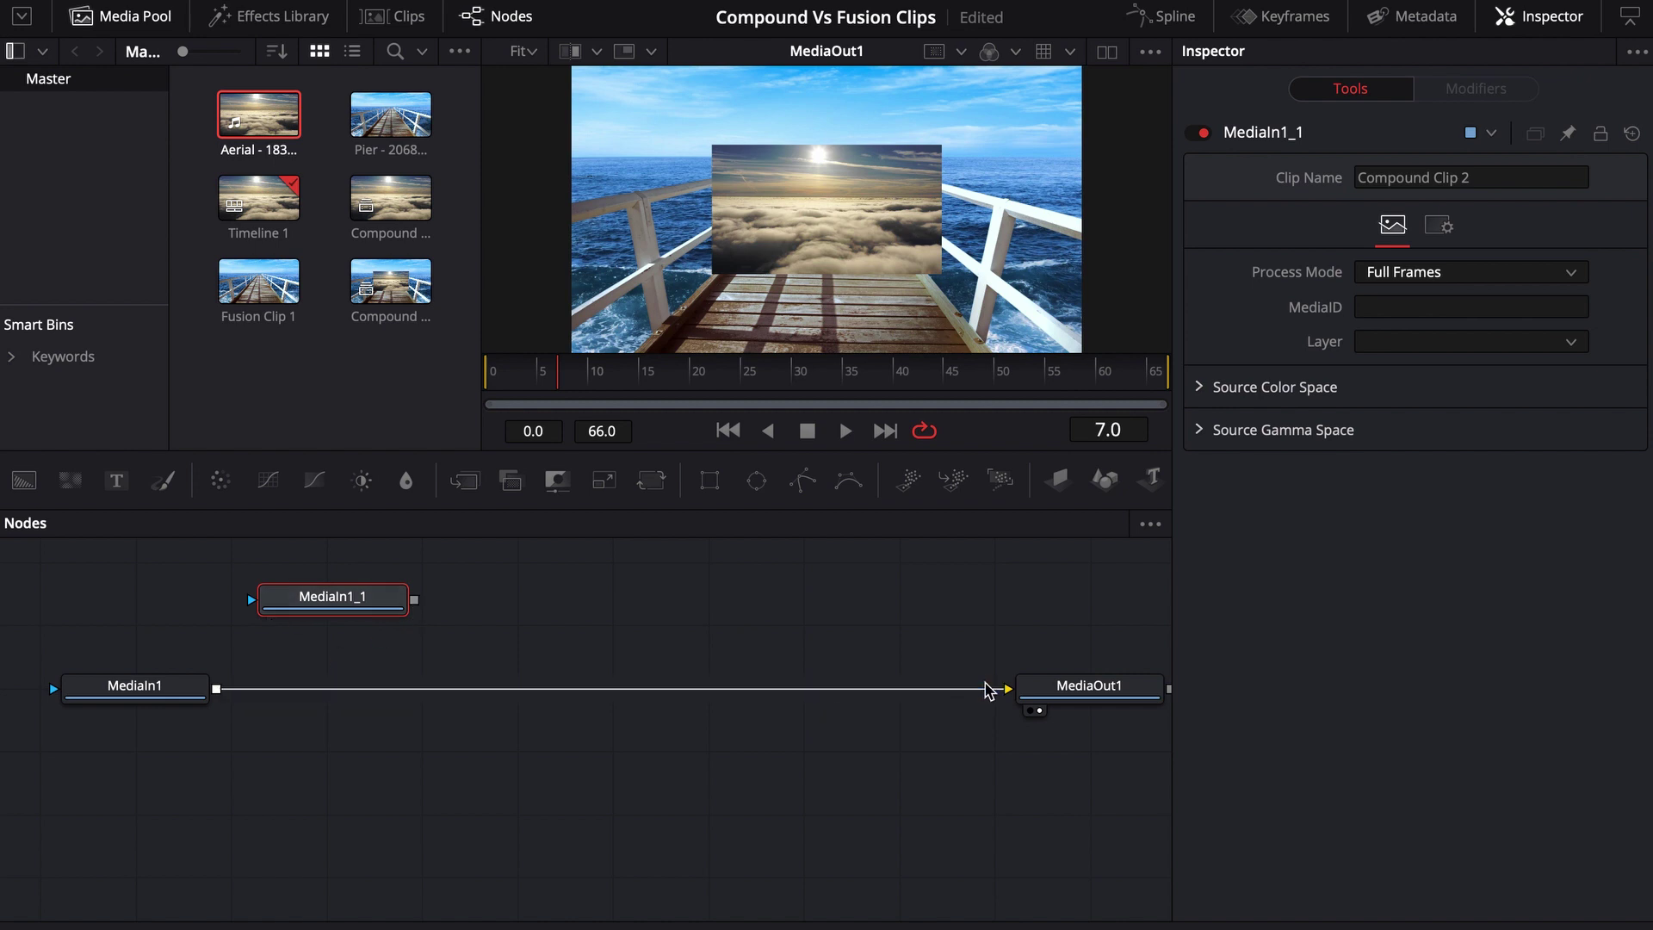
left_click_drag(1004, 688, 1009, 688)
left_click(708, 644)
left_click(465, 481)
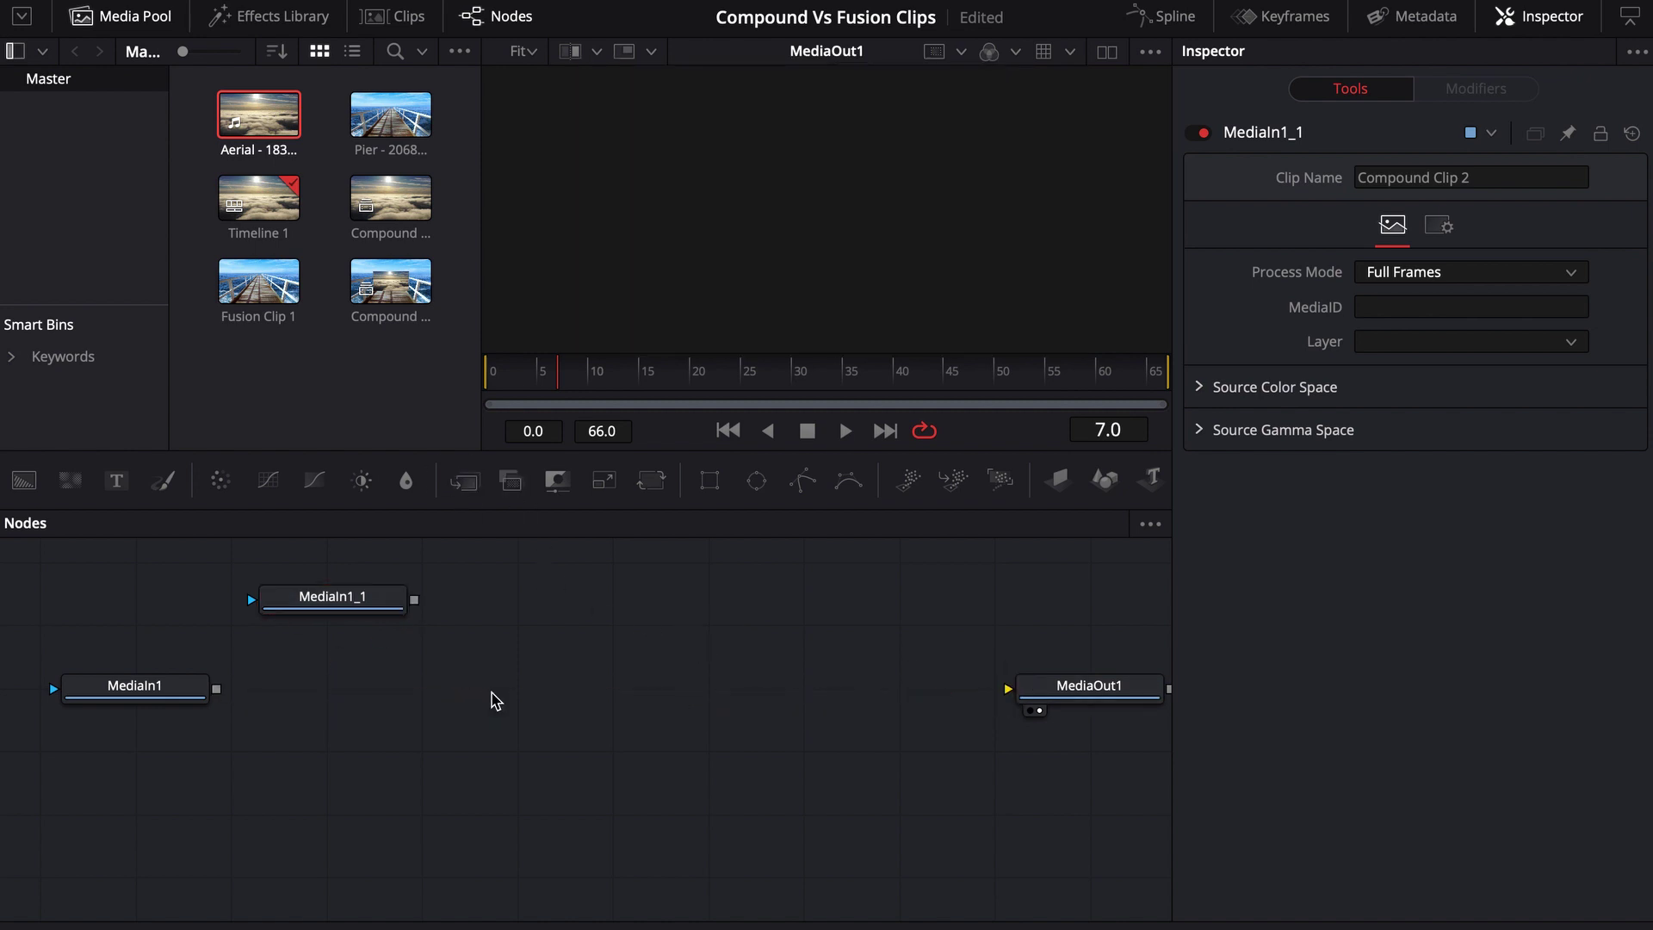
left_click_drag(689, 659, 479, 695)
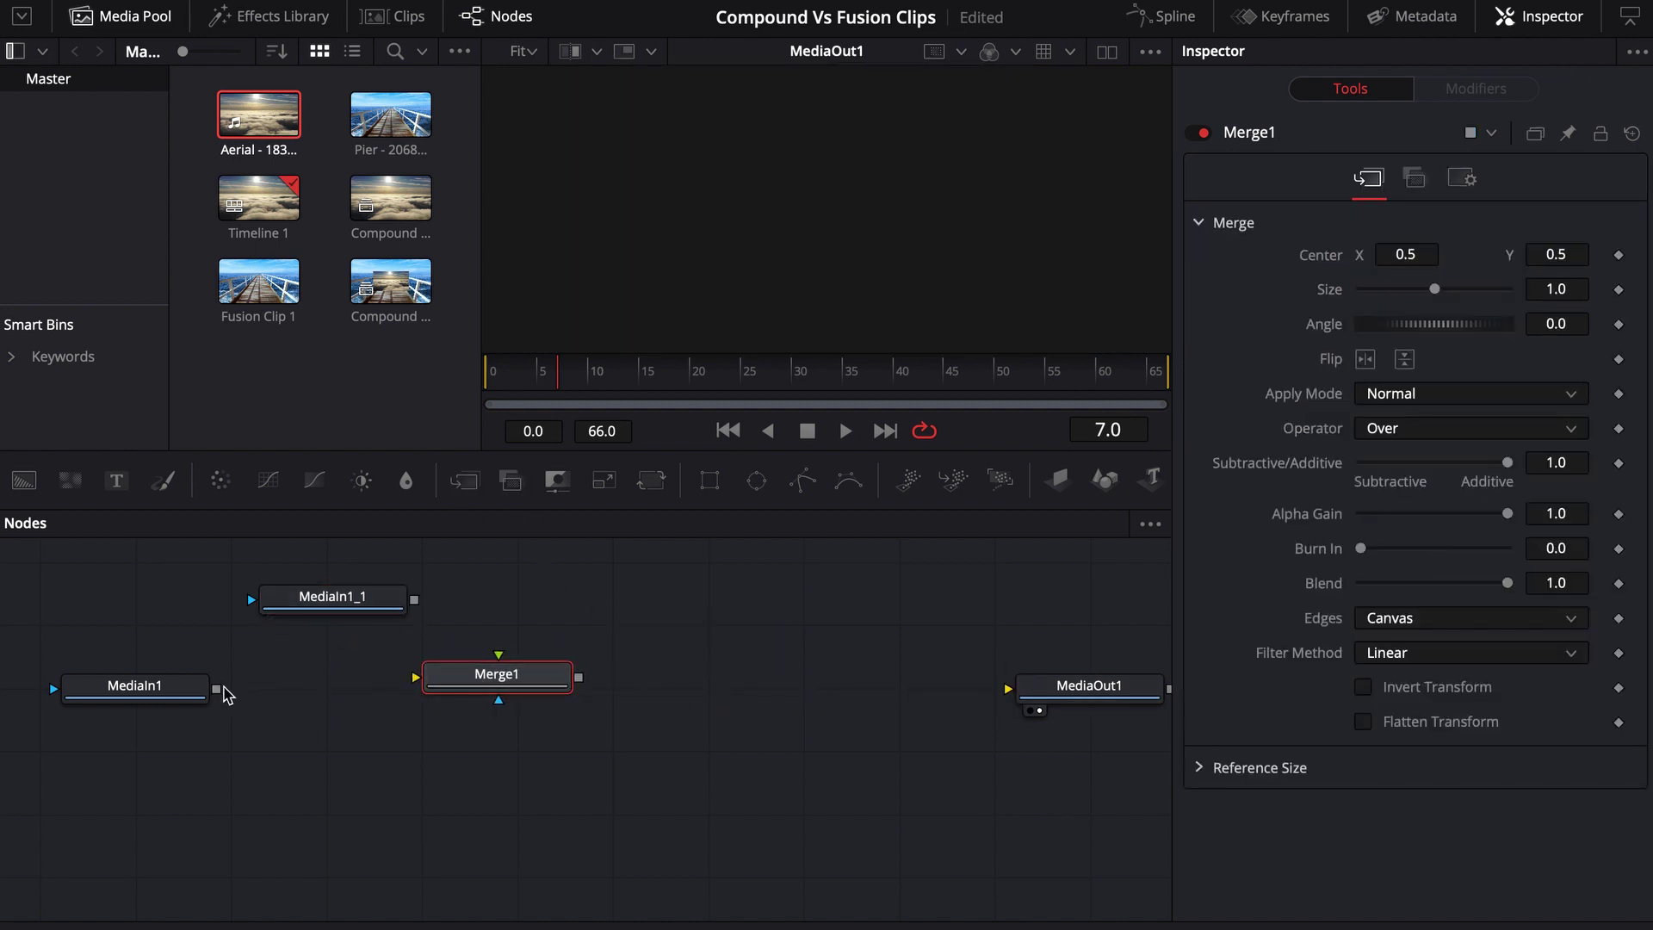
left_click_drag(216, 689, 439, 687)
left_click_drag(414, 599, 1009, 688)
key("1")
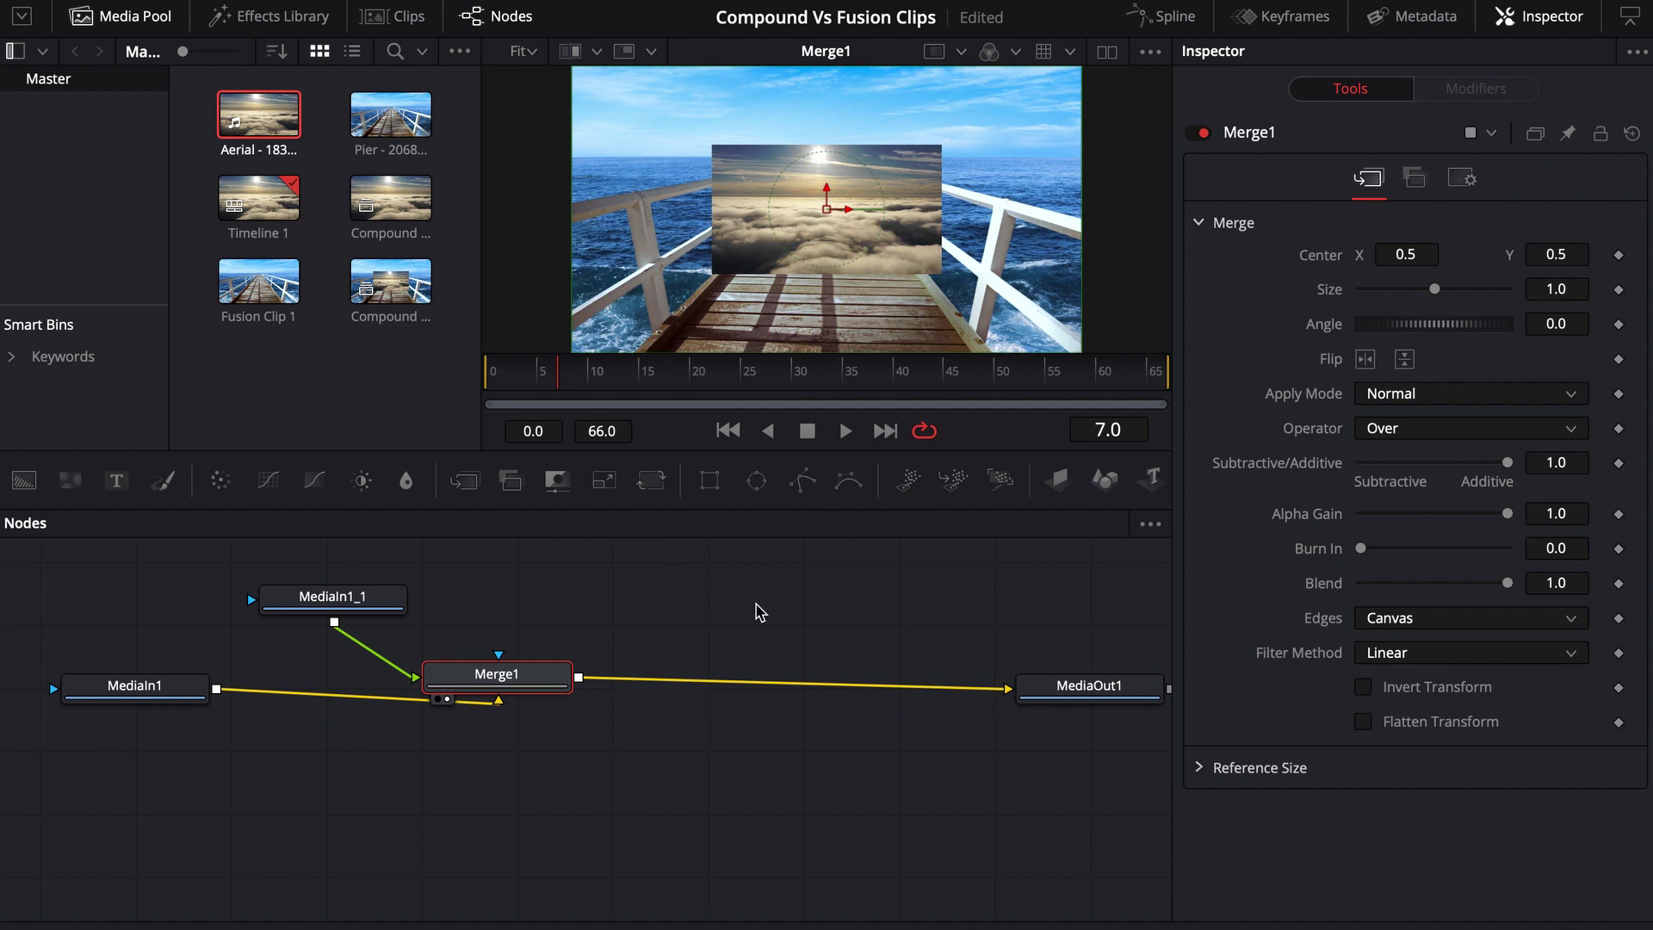
Step: Add a Rectangle mask to MediaIn1_1 and fit it to the Aerial inset, about 0.44 wide and 0.44 high
left_click(757, 612)
left_click(287, 607)
left_click(711, 482)
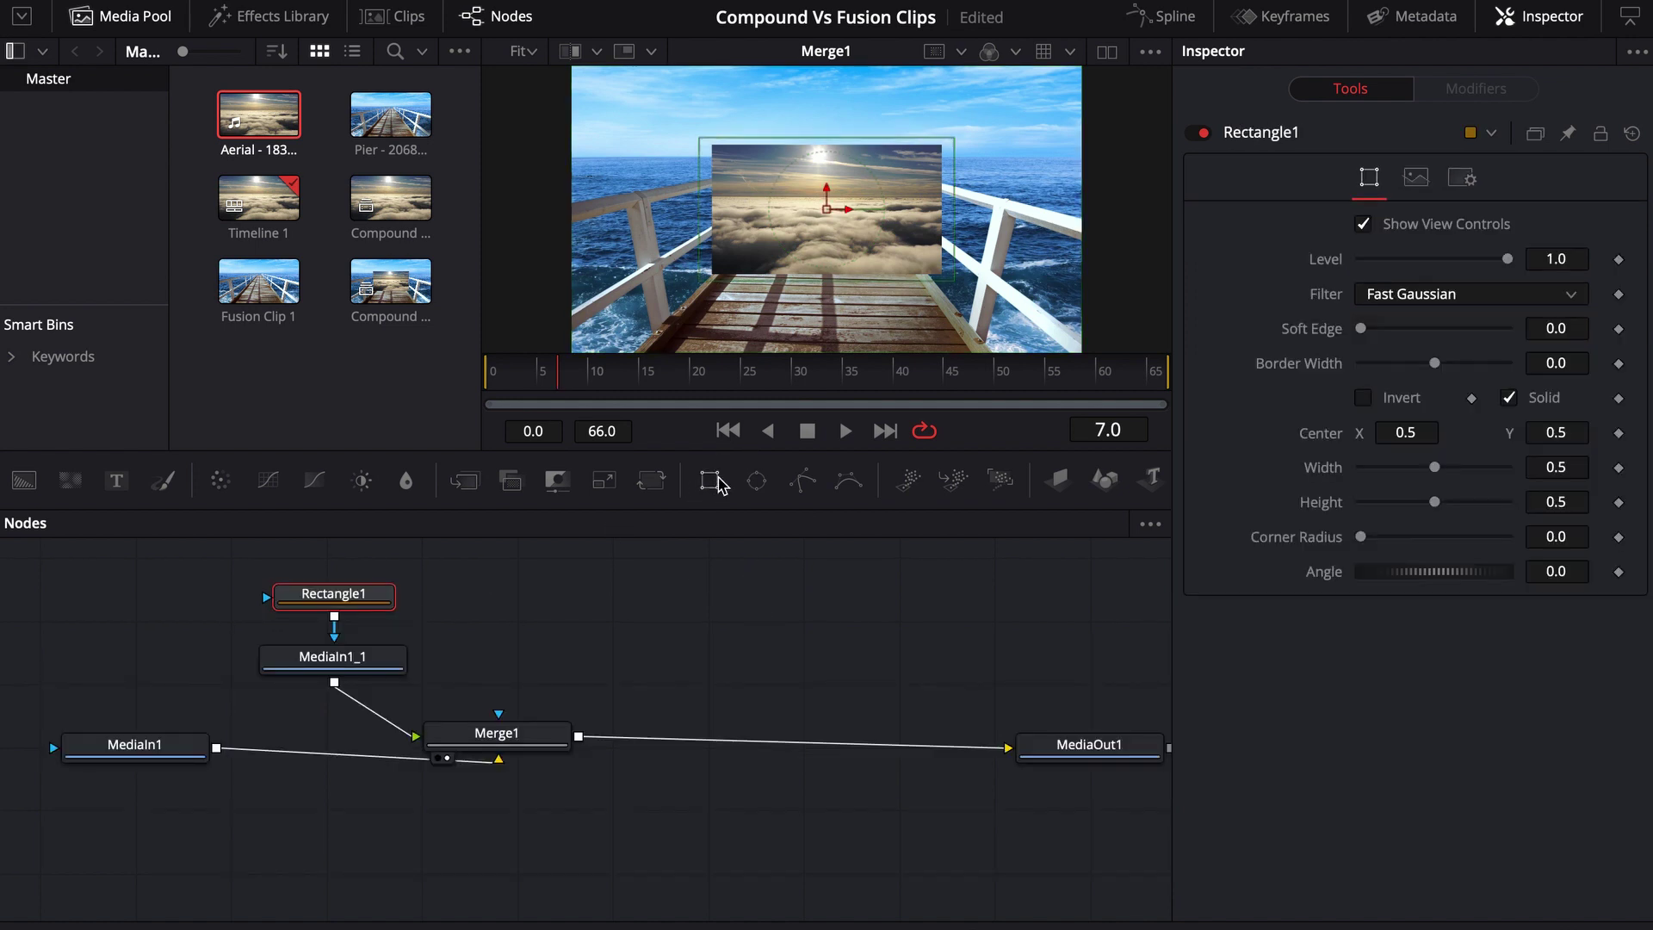
left_click_drag(699, 279, 715, 273)
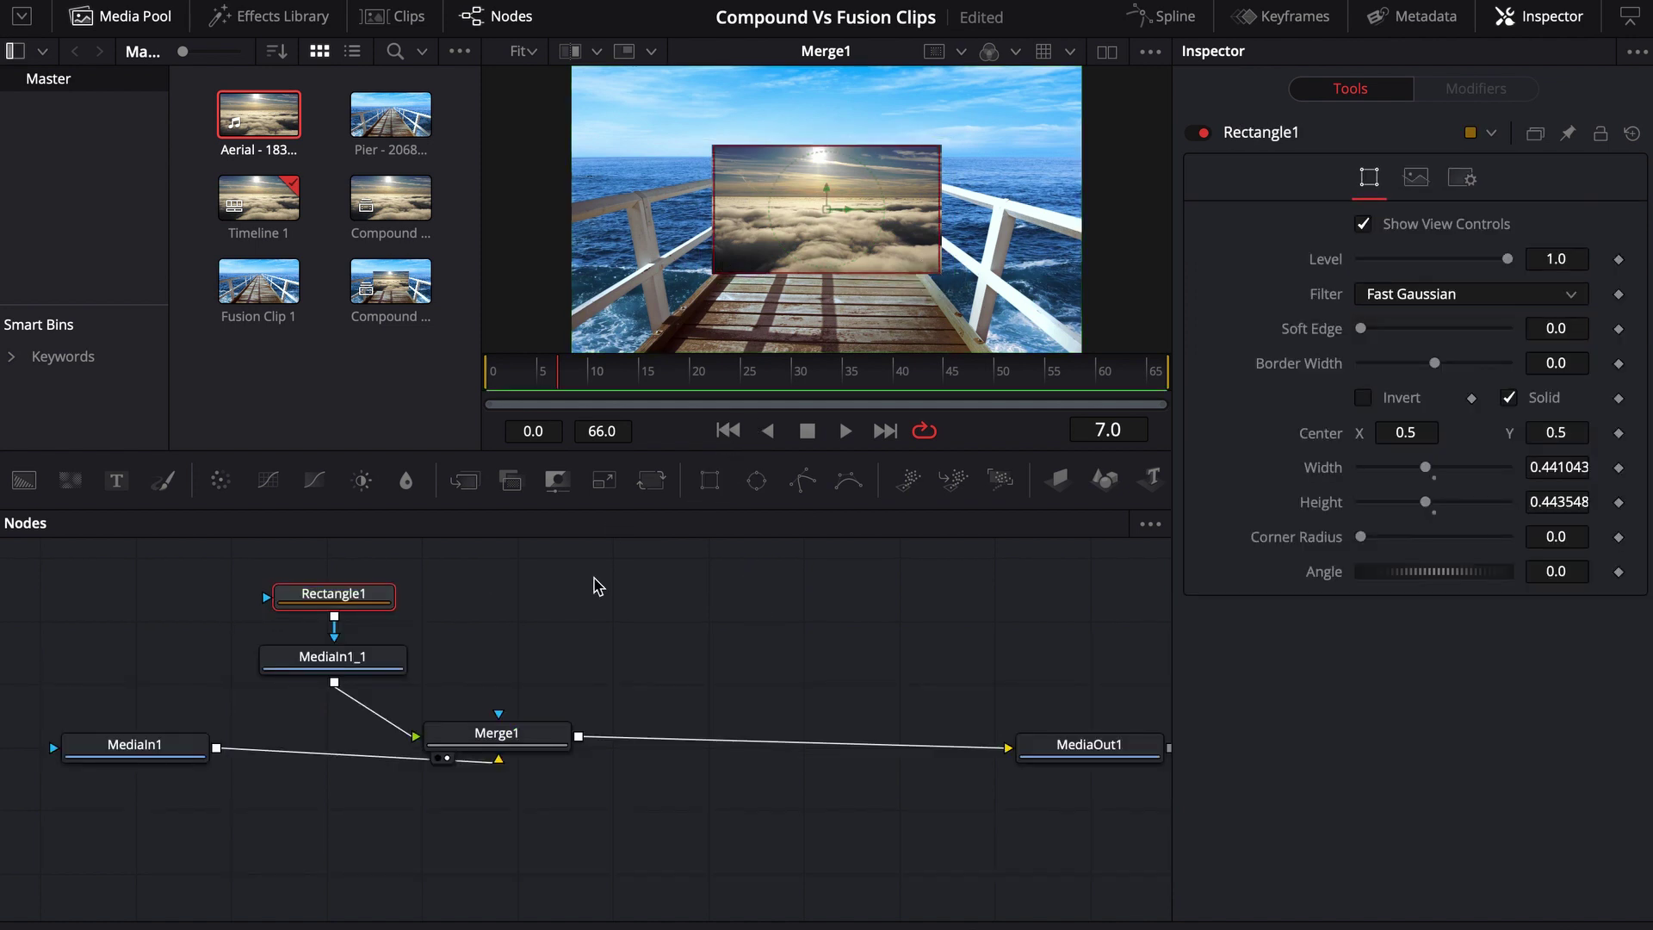
Step: Add a Transform node between MediaIn1_1 and Merge1 and adjust its size to enlarge the masked Aerial inset
left_click(339, 653)
key("shift+space")
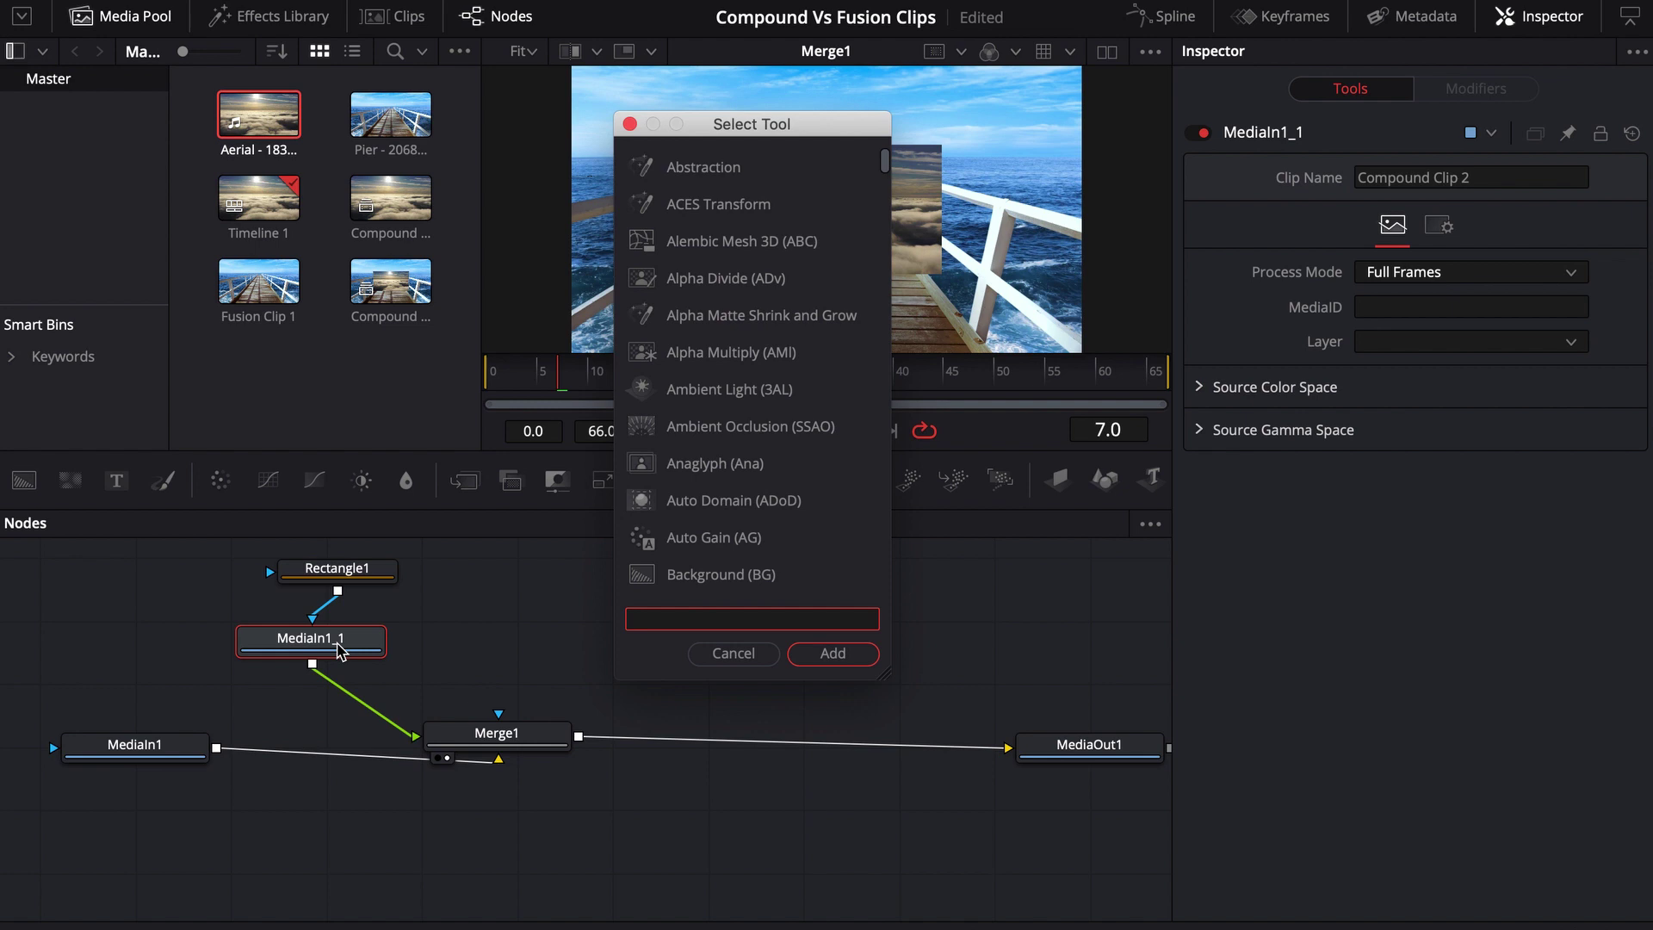
type("xf")
key("Return")
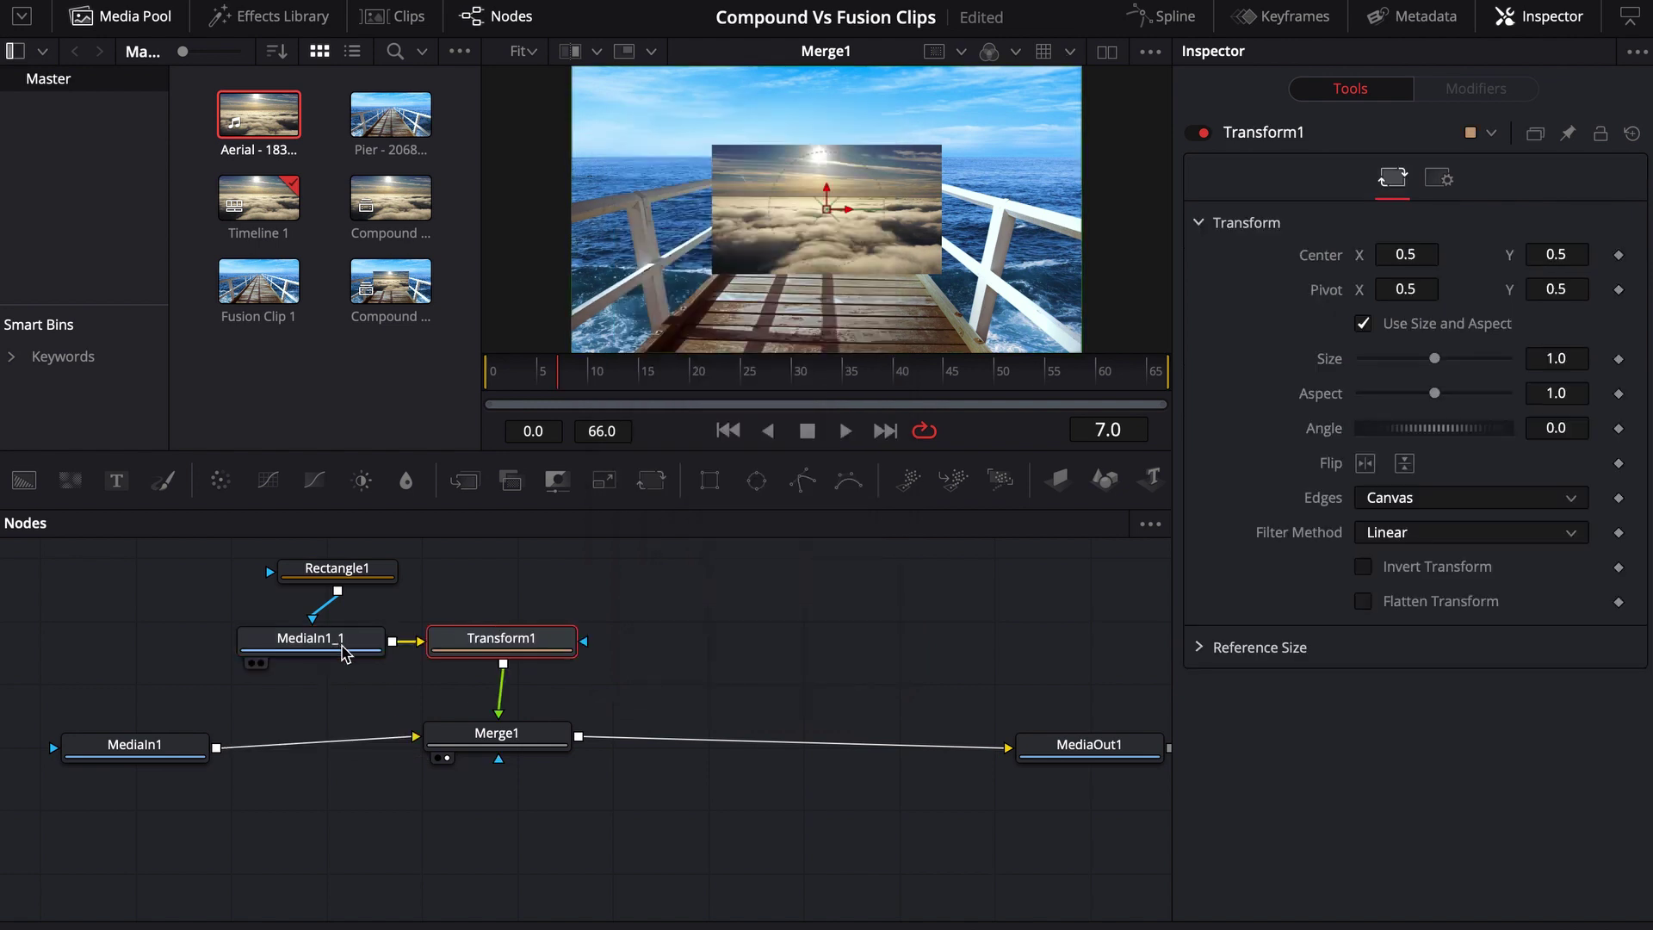
left_click_drag(1434, 358, 1443, 358)
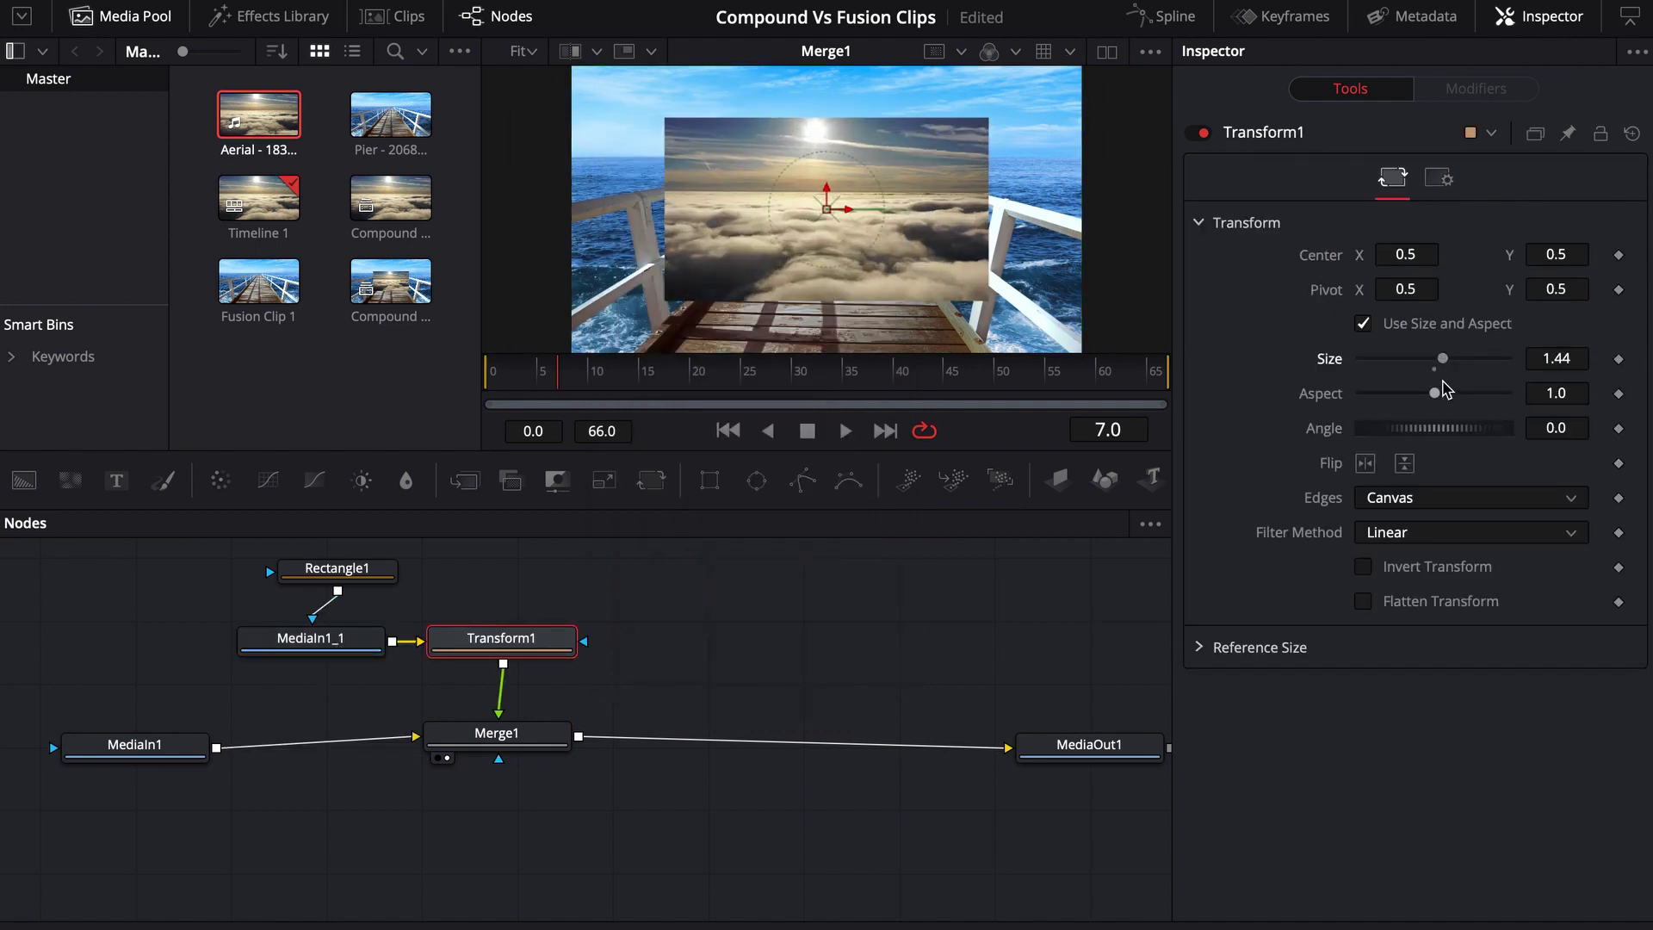
mouse_move(1443, 358)
left_mouse_down()
mouse_move(1400, 362)
mouse_move(1416, 369)
left_mouse_up()
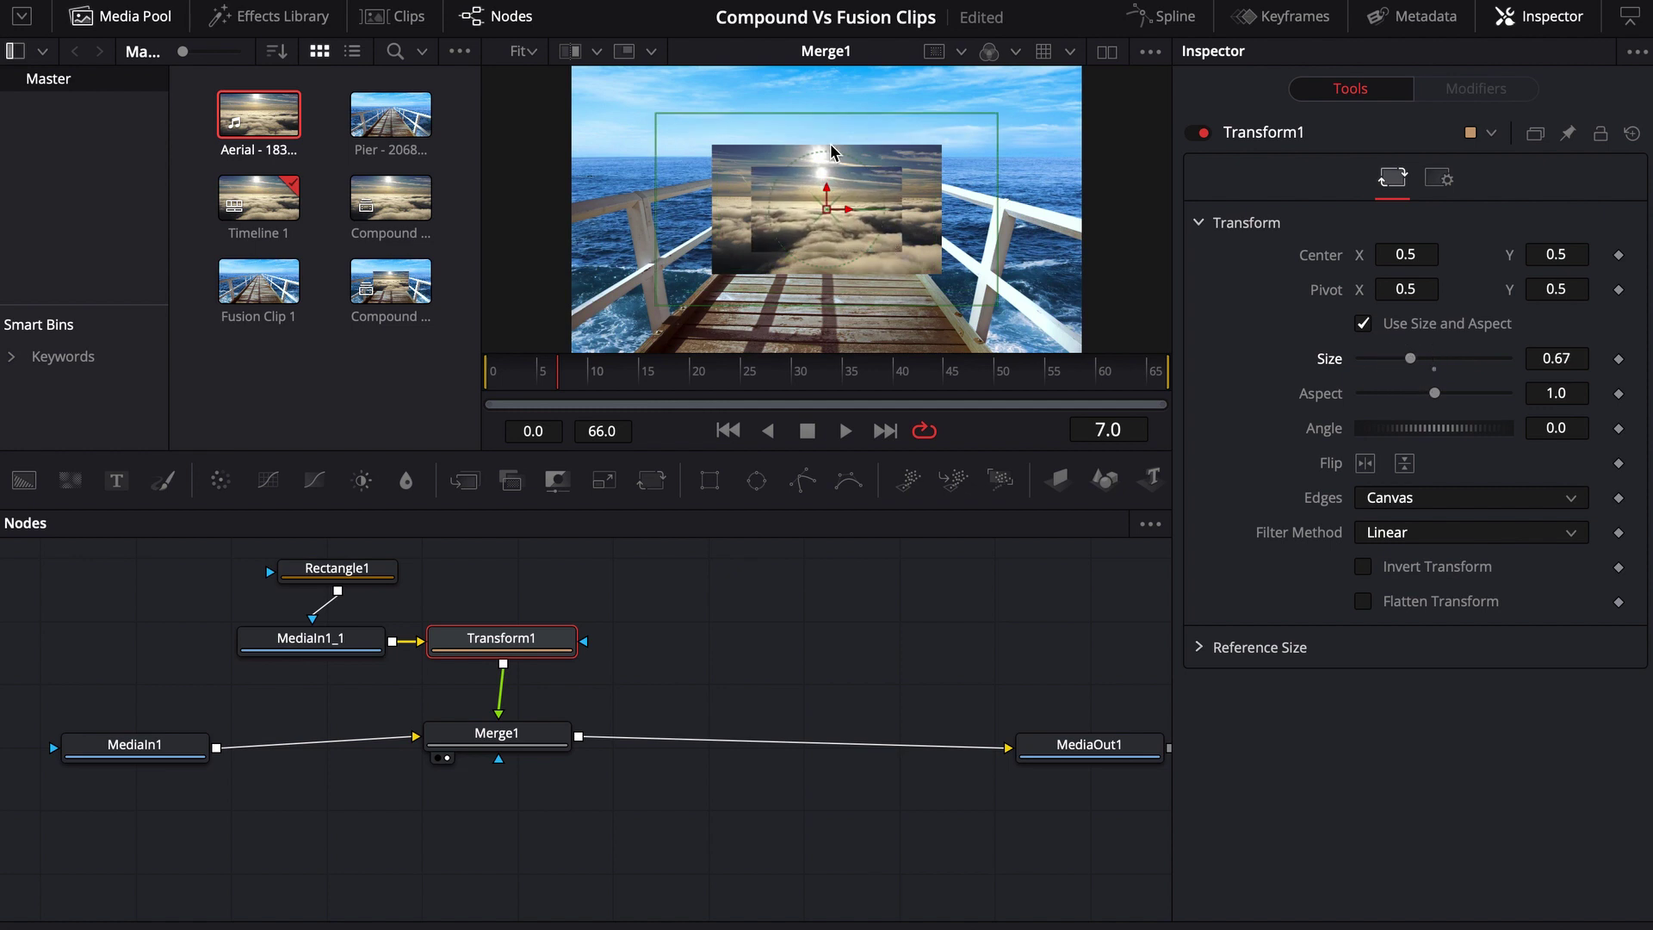
left_click_drag(1410, 359, 1444, 358)
Step: Return to the Edit page and preview Compound Clip 1 at 01:00:01:06
key("shift+4")
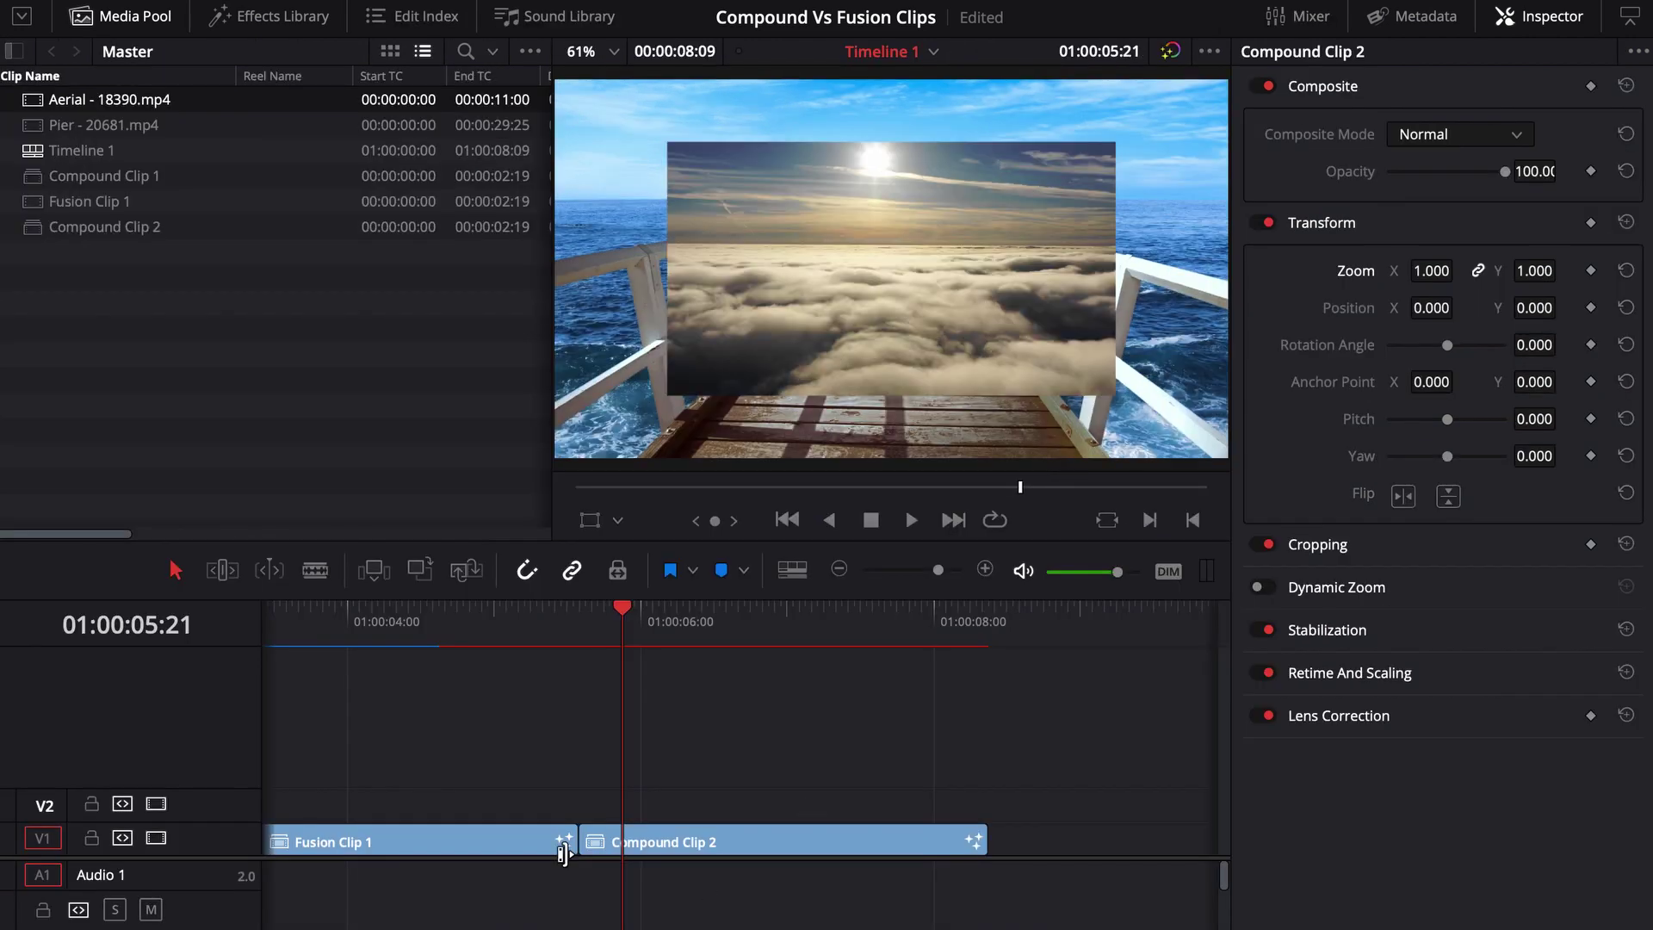
scroll(688, 762, "left", 10)
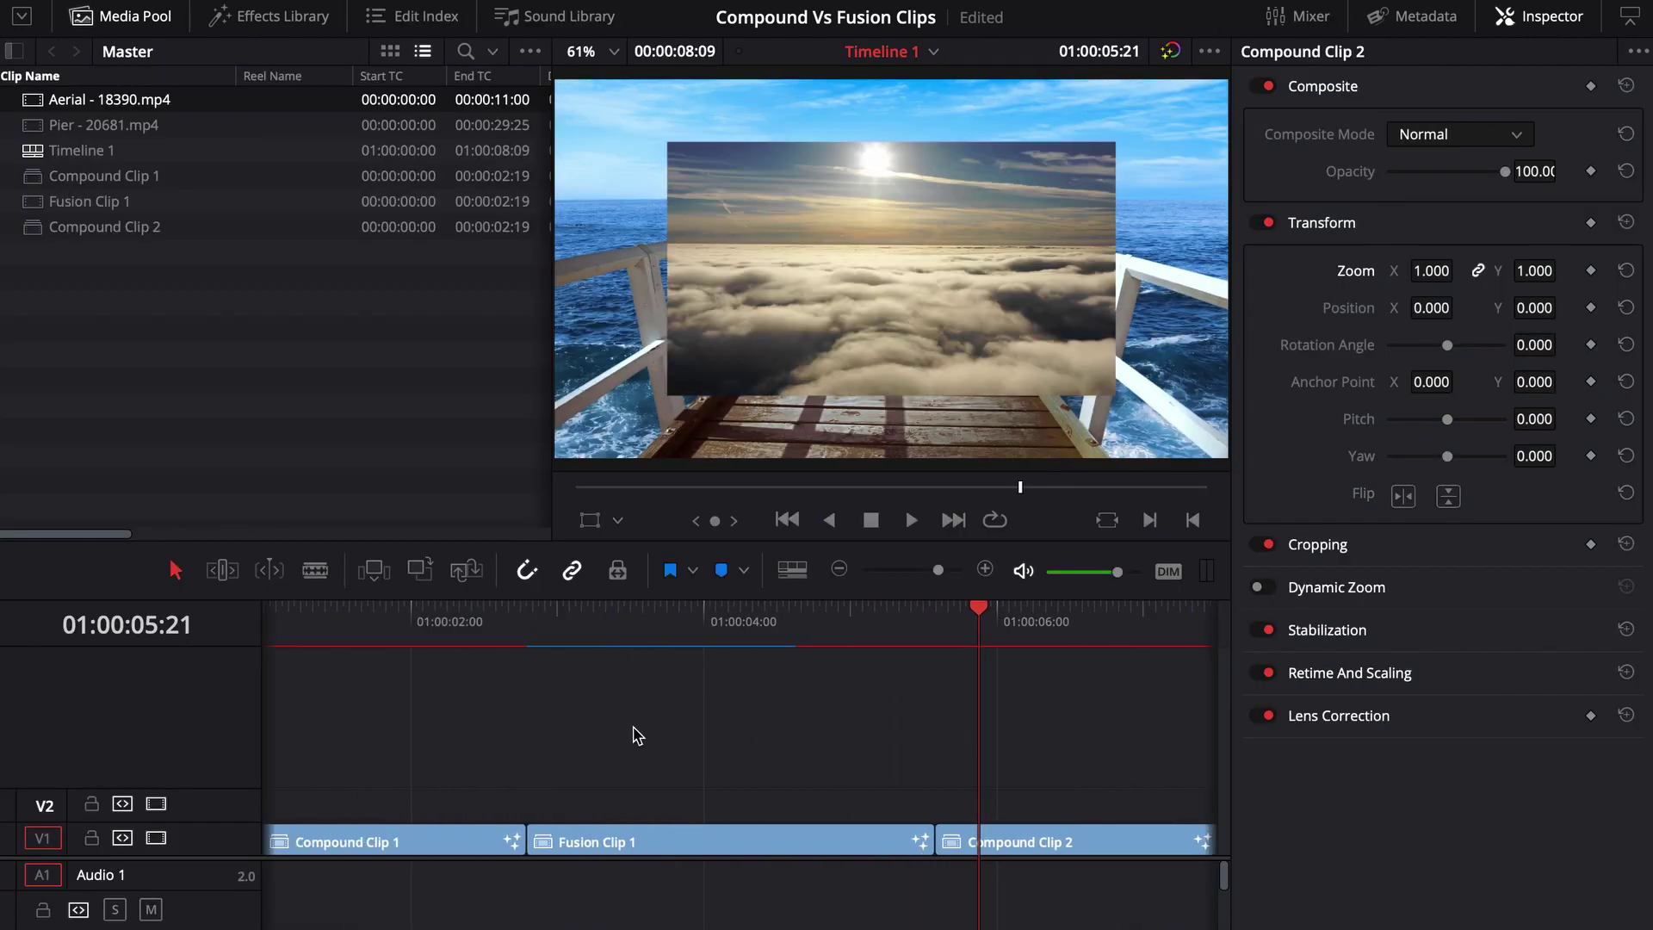
left_click(445, 689)
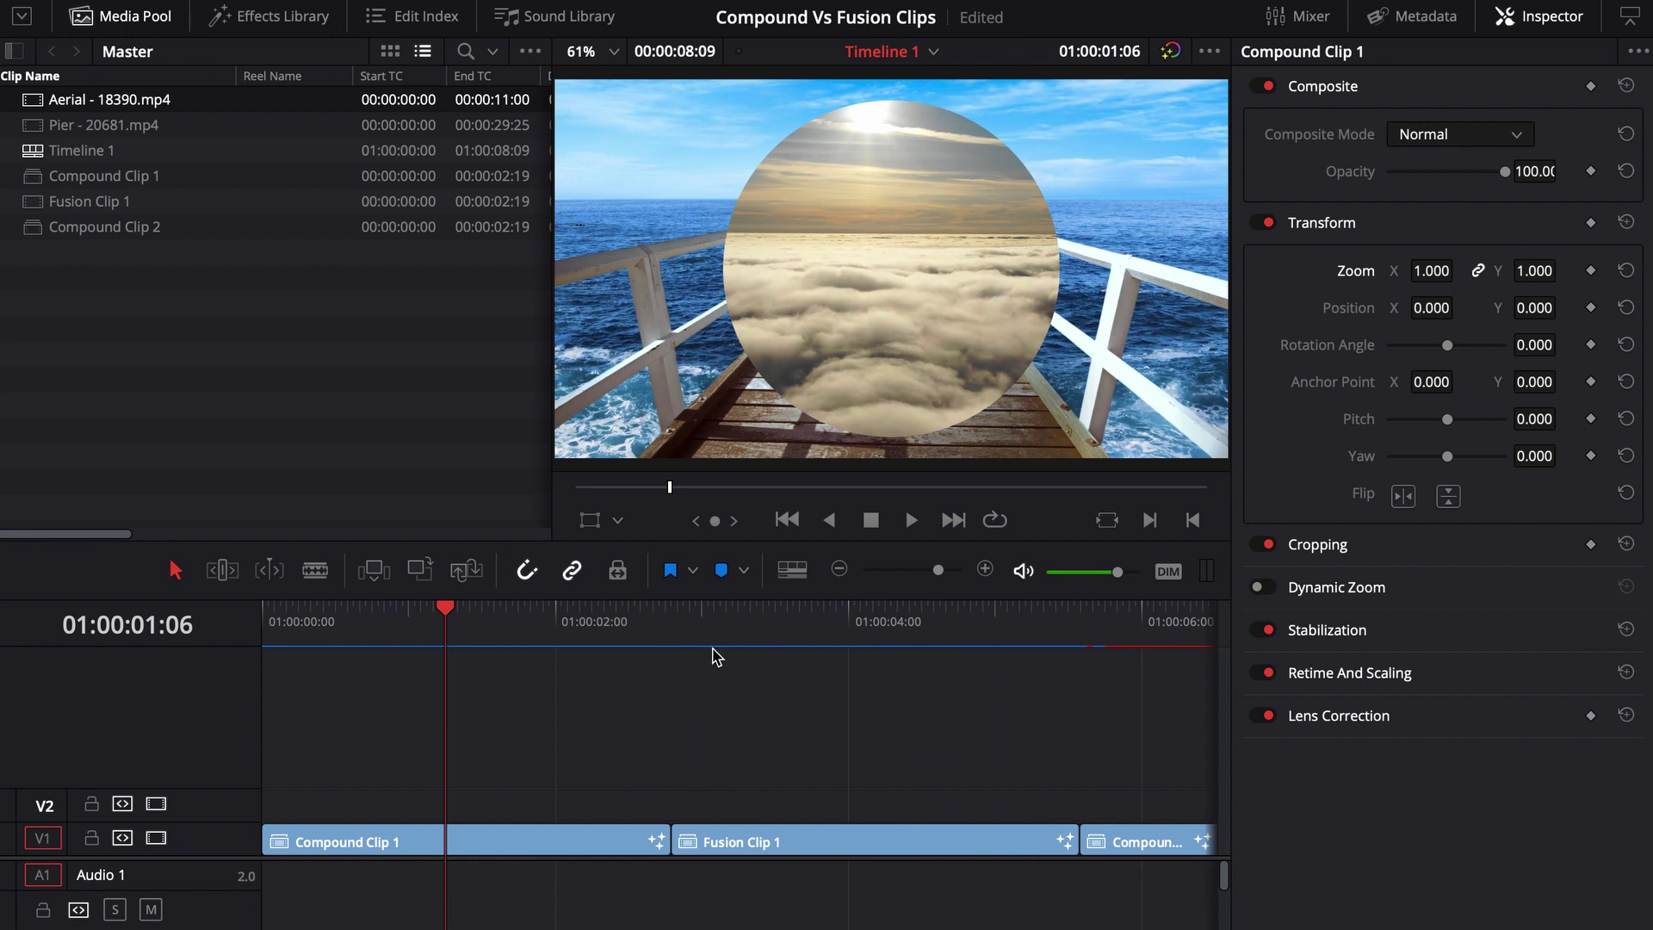
Step: Open Fusion Clip 1 from 01:00:03:14 on the Fusion page and play it back
left_click(787, 611)
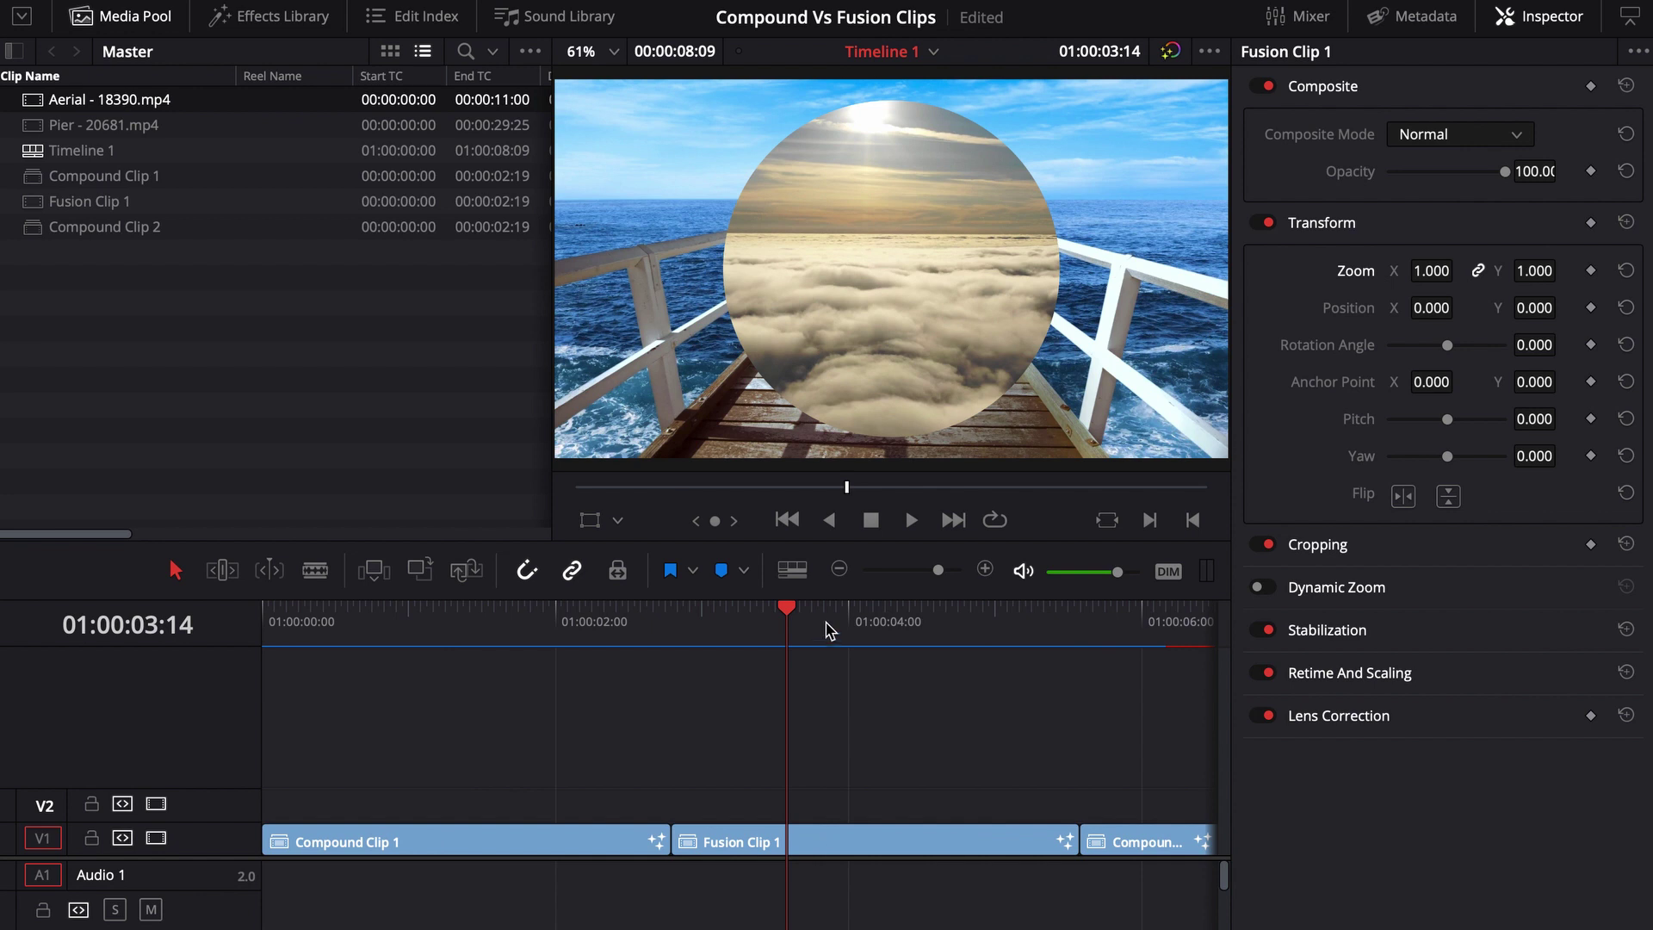
key("shift+5")
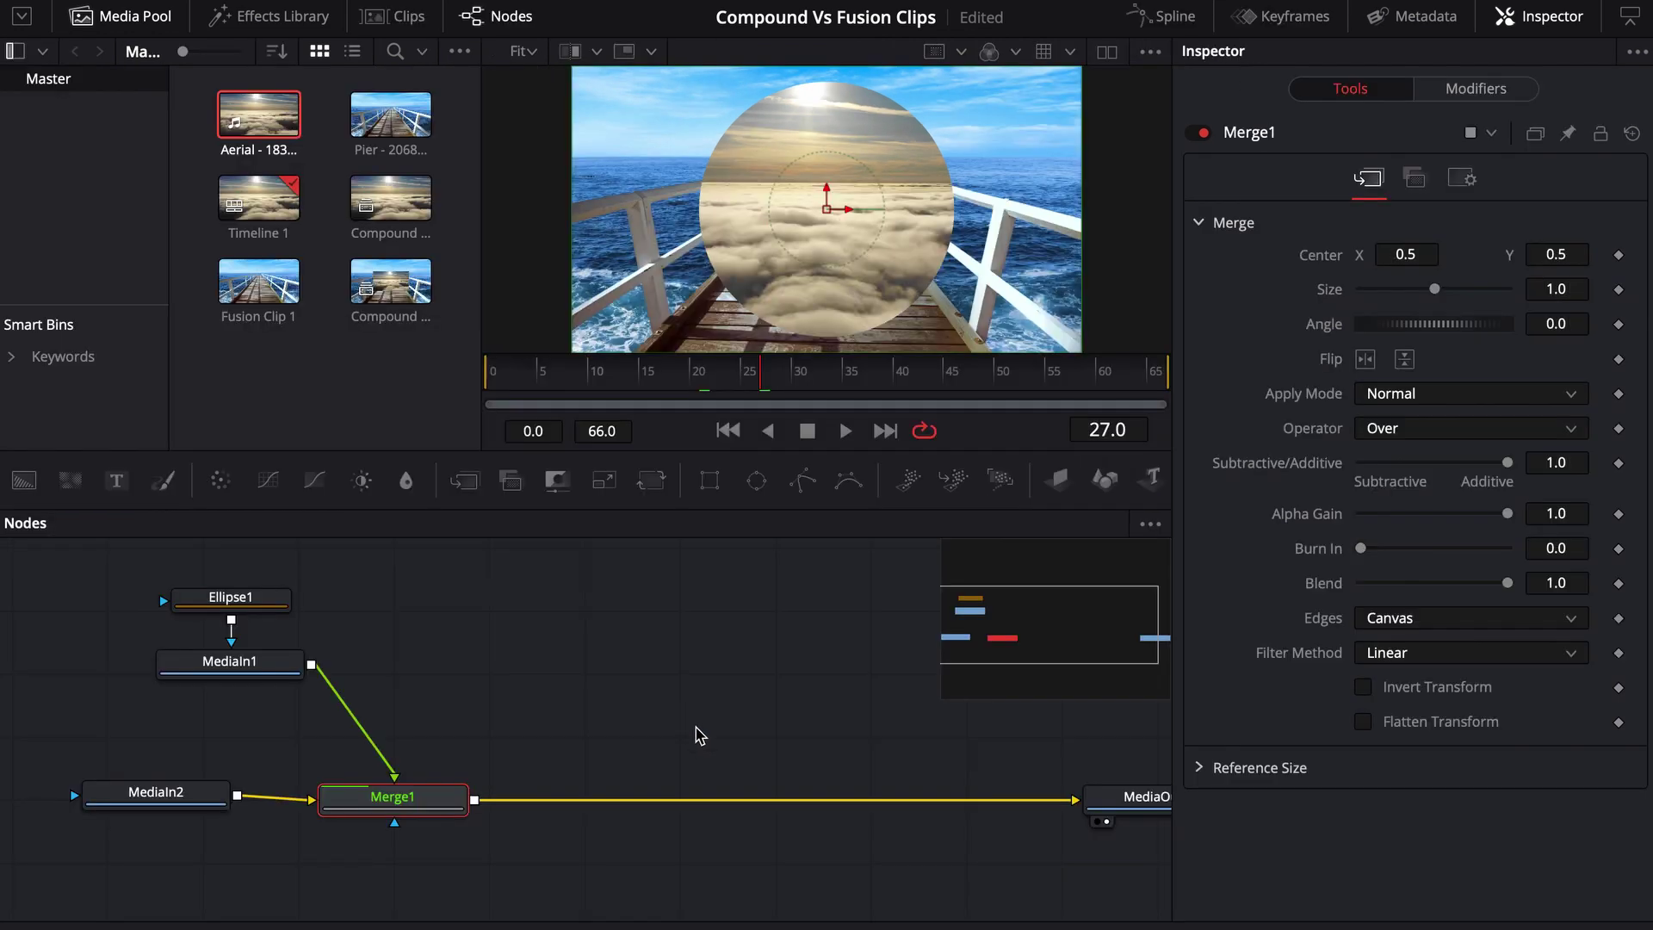
key("space")
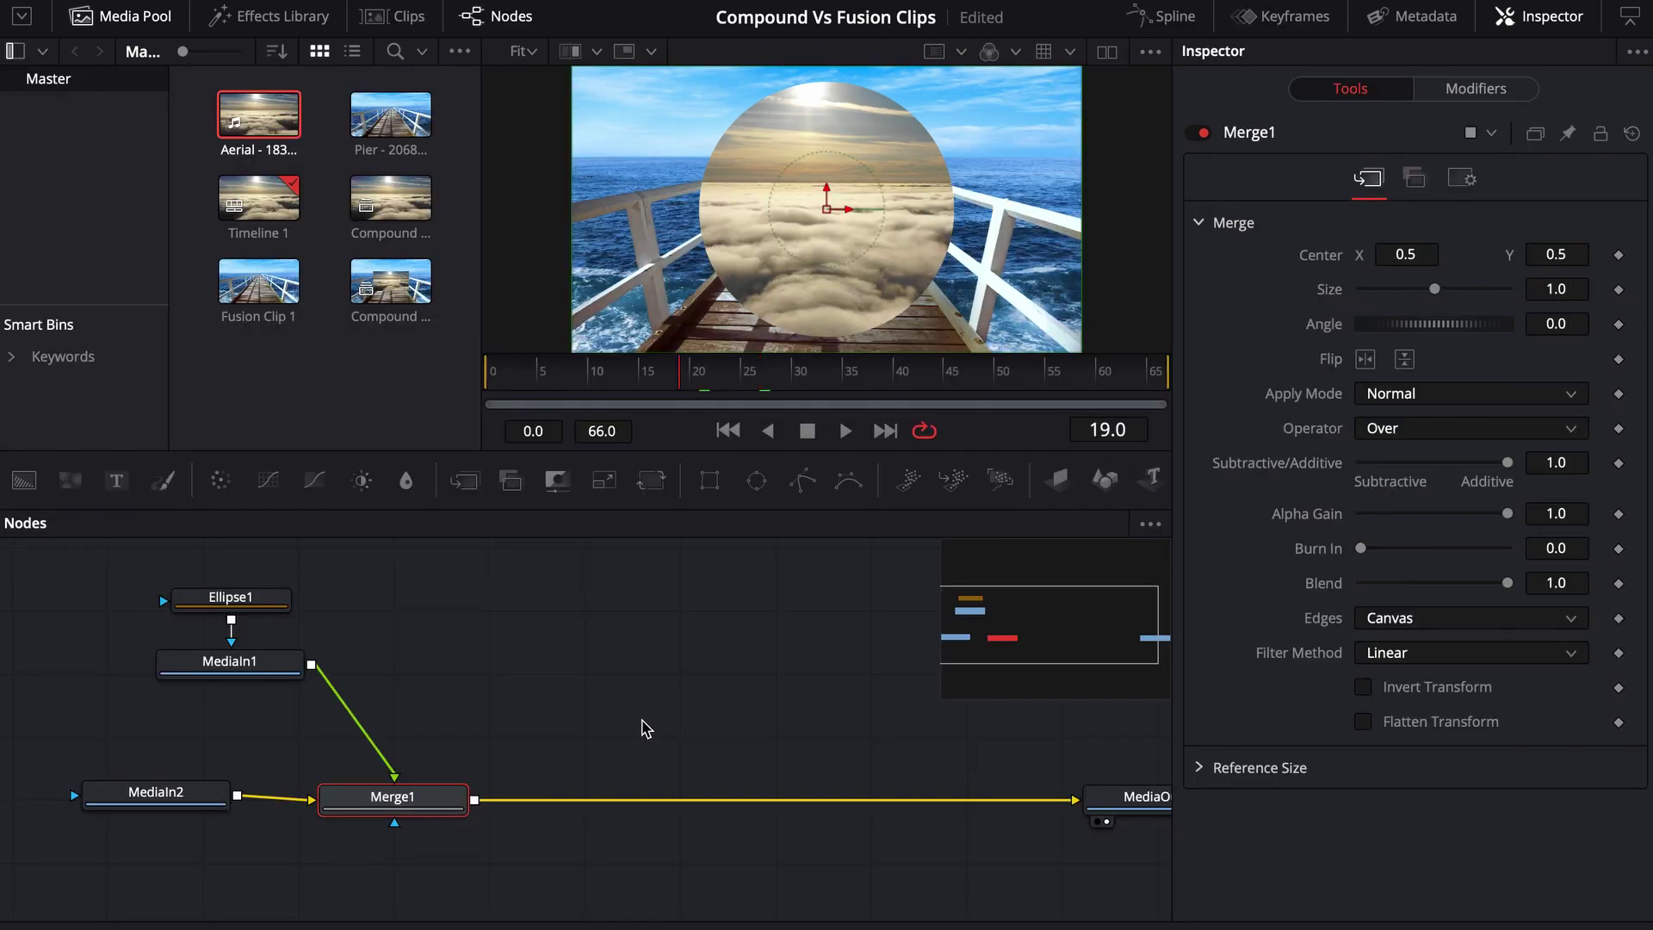